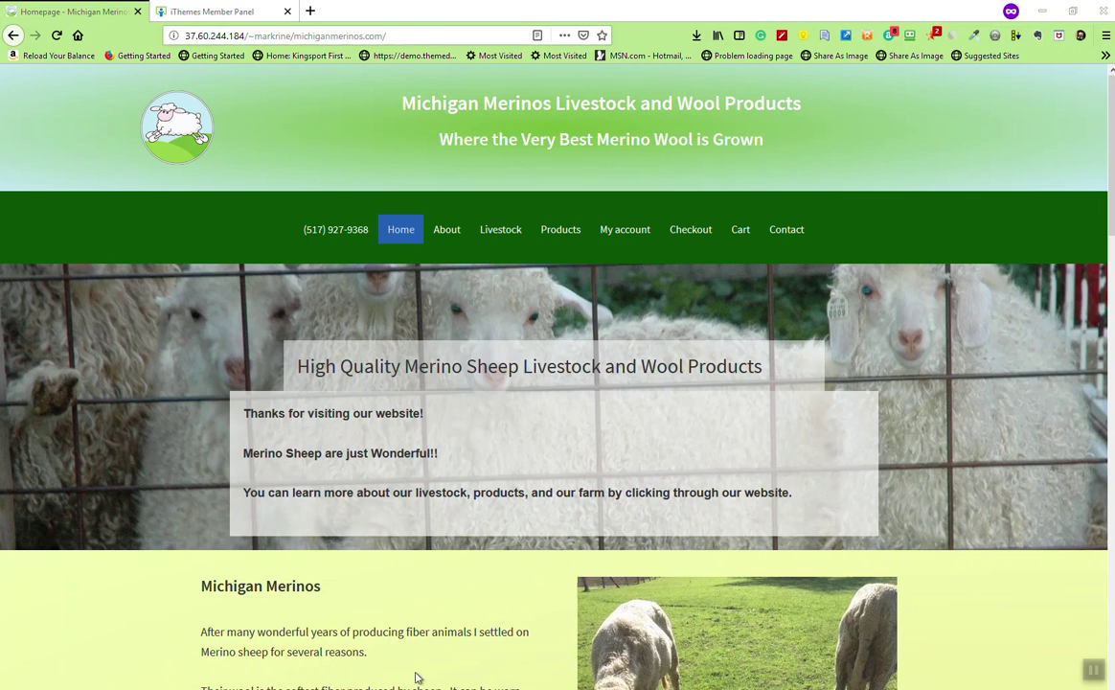
Step: Go to the Michigan Merinos site's WordPress login by adding wp-admin/ to the end of the site address
{"action": "left_click", "coordinate": [390, 38]}
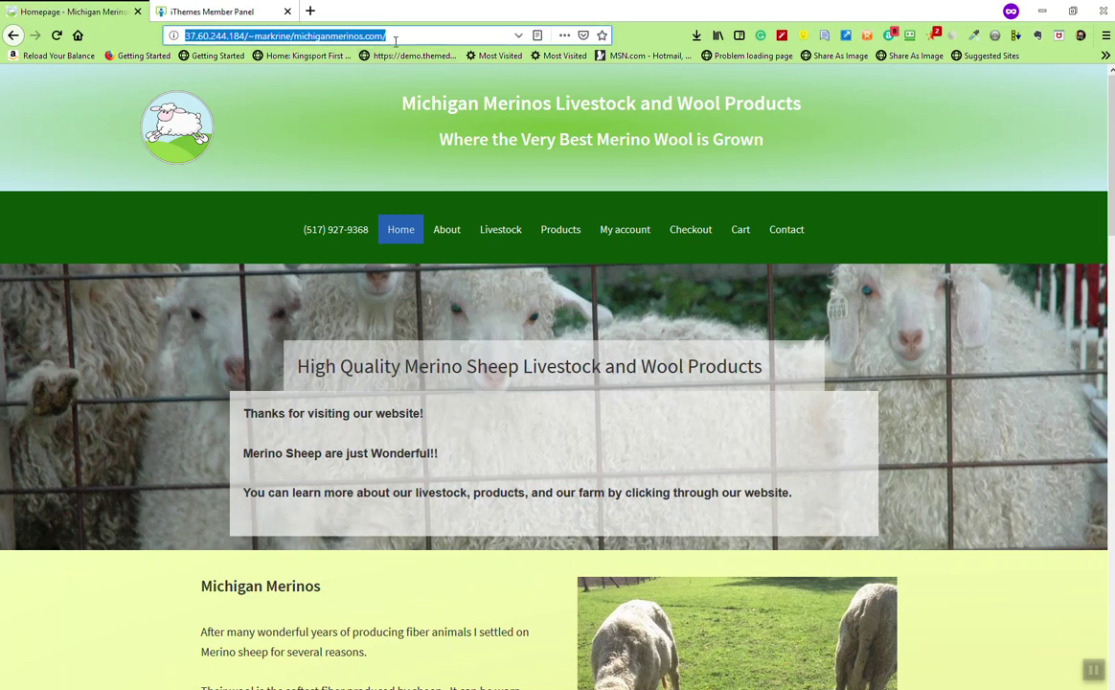
{"action": "left_click", "coordinate": [396, 38]}
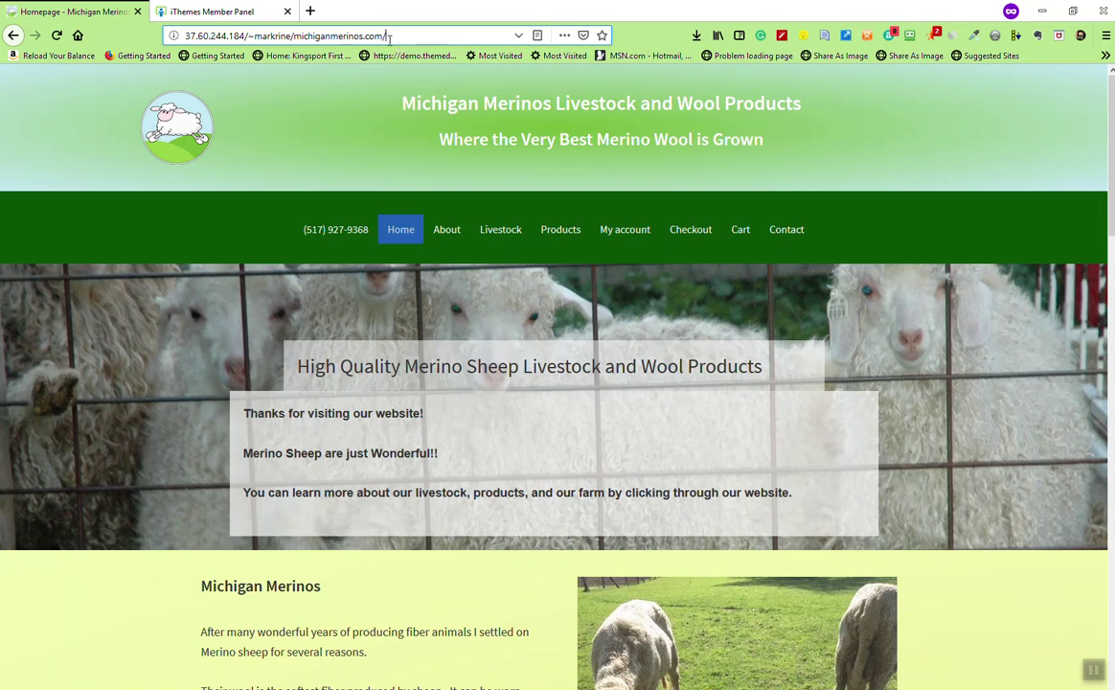
{"action": "type", "text": "w"}
{"action": "key", "text": "BackSpace"}
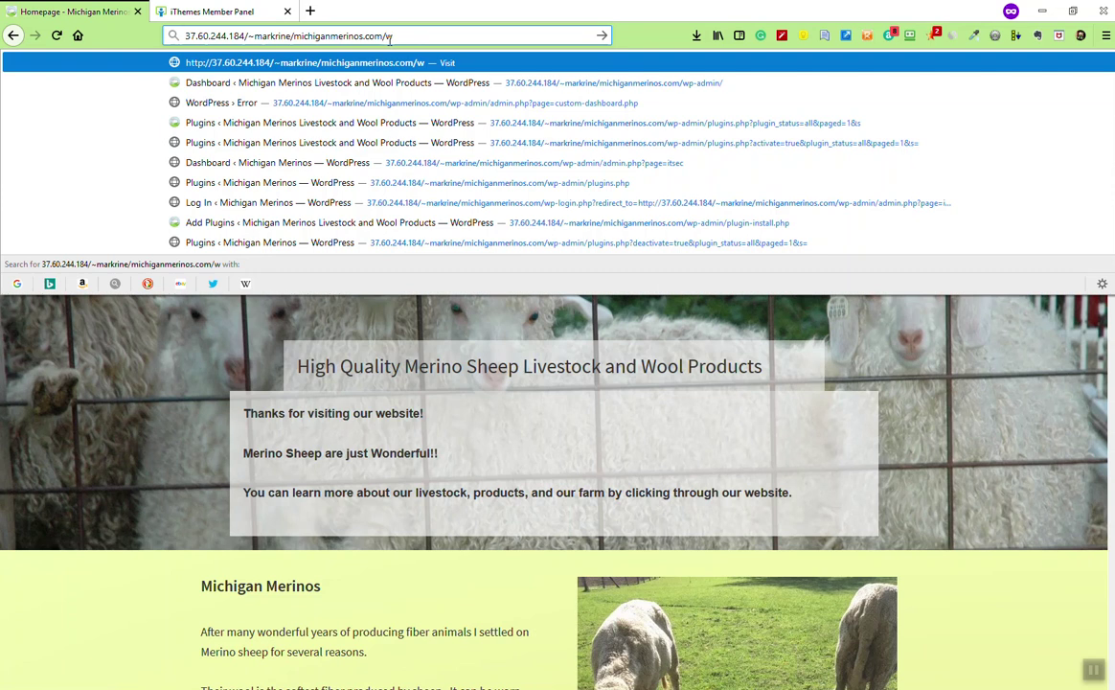
{"action": "type", "text": "o"}
{"action": "key", "text": "BackSpace"}
{"action": "type", "text": "p-adm"}
{"action": "key", "text": "BackSpace"}
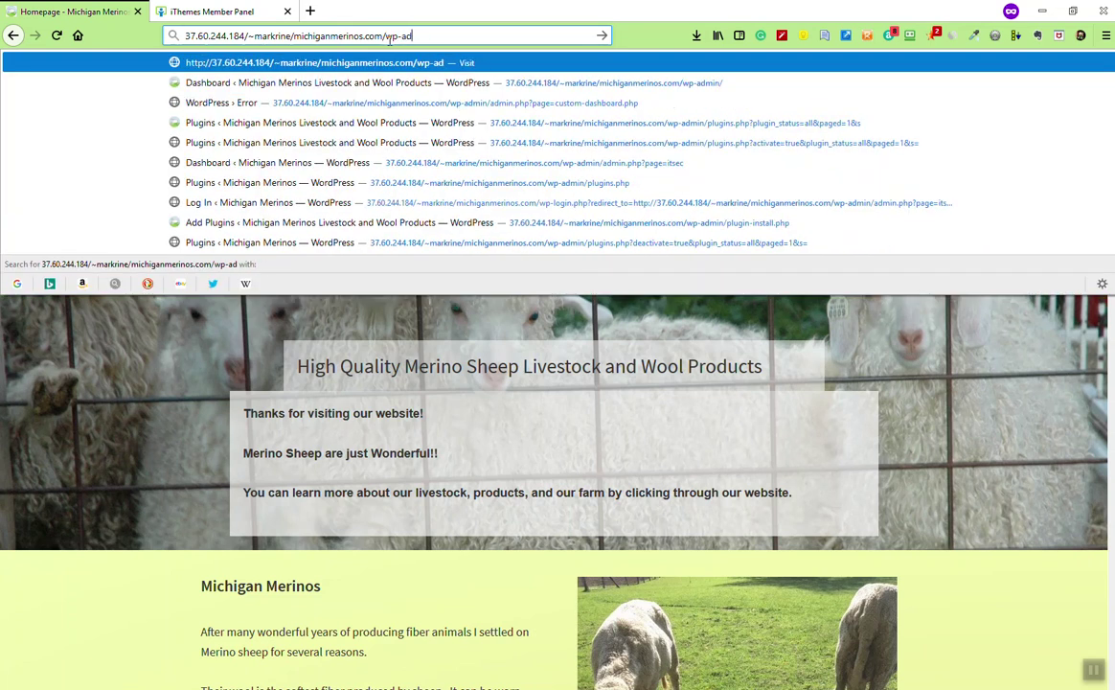
{"action": "type", "text": "min/"}
{"action": "key", "text": "Return"}
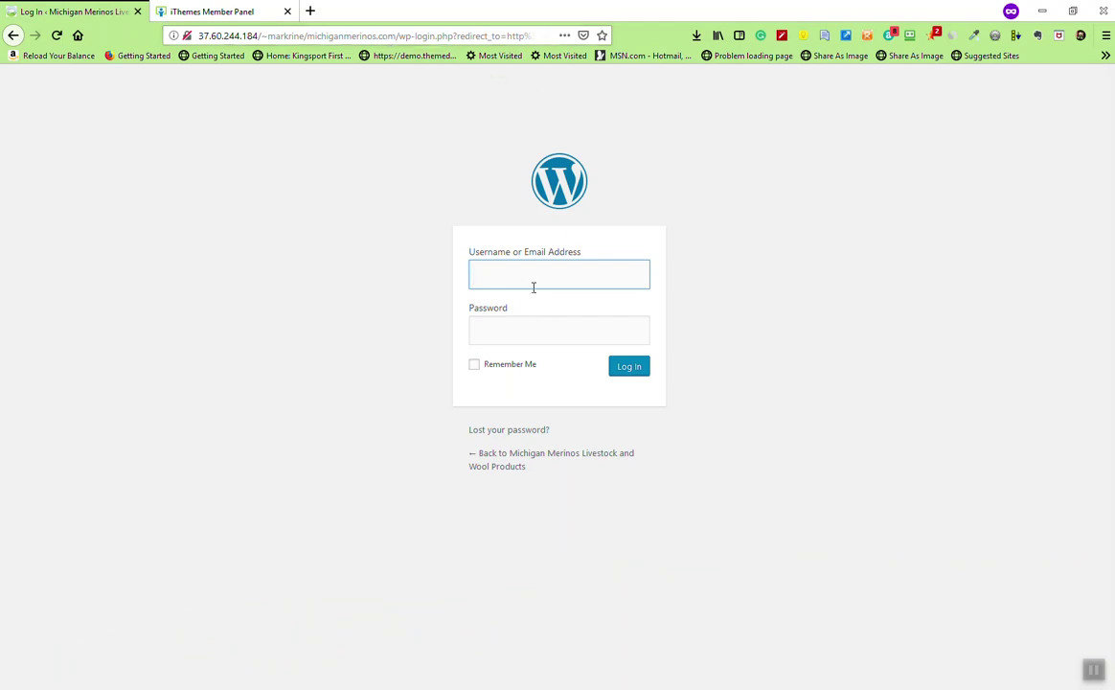
Step: Log in to the WordPress site with the account's username and password
{"action": "type", "text": "Brig"}
{"action": "key", "text": "Tab"}
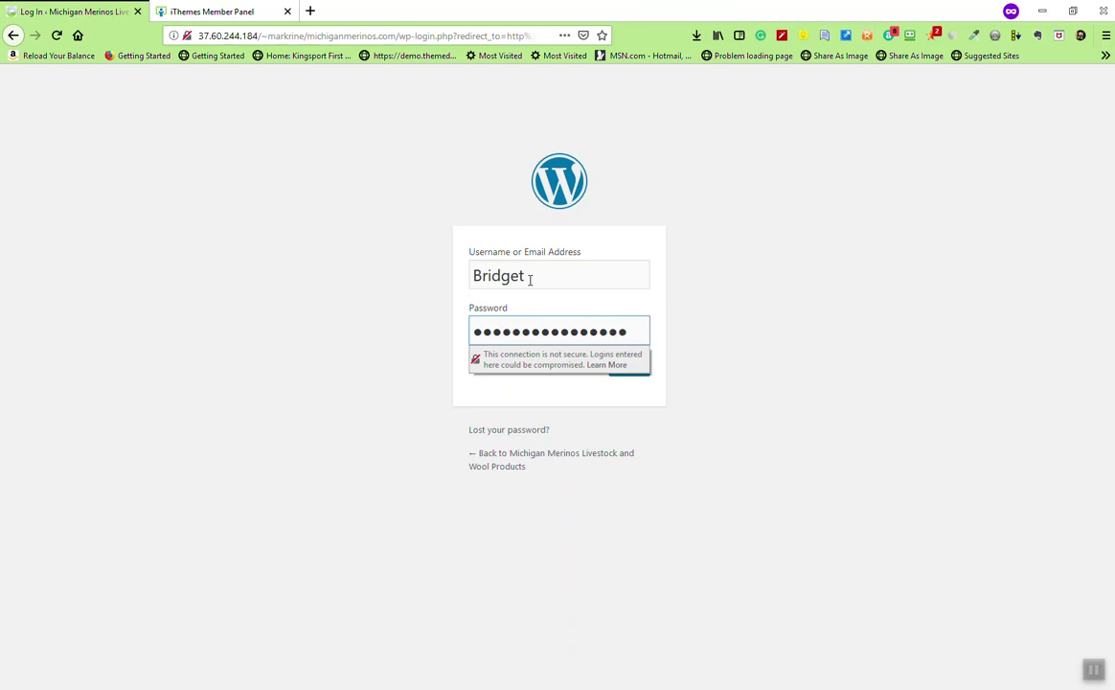
{"action": "type", "text": "*"}
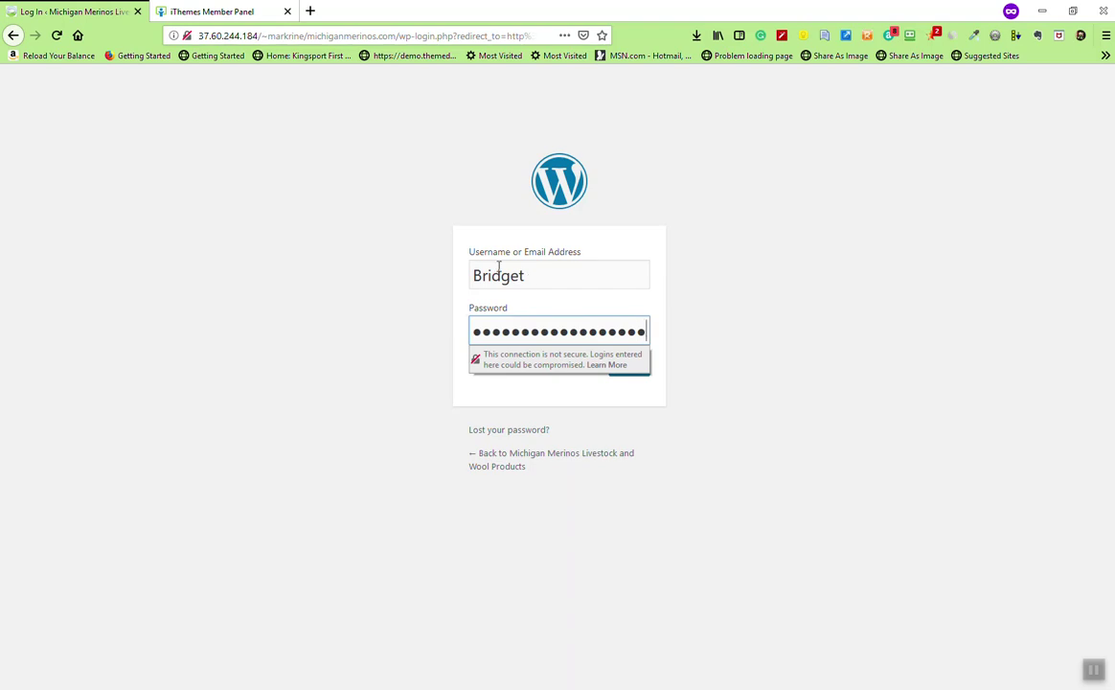
{"action": "left_click", "coordinate": [707, 319]}
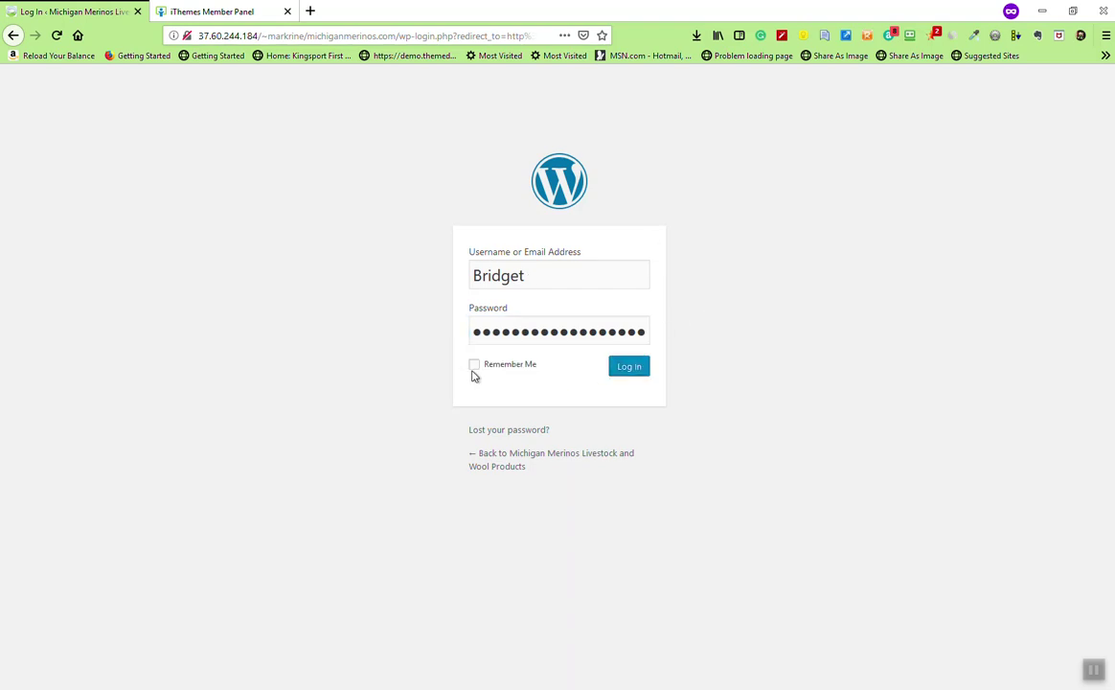
{"action": "left_click", "coordinate": [617, 372]}
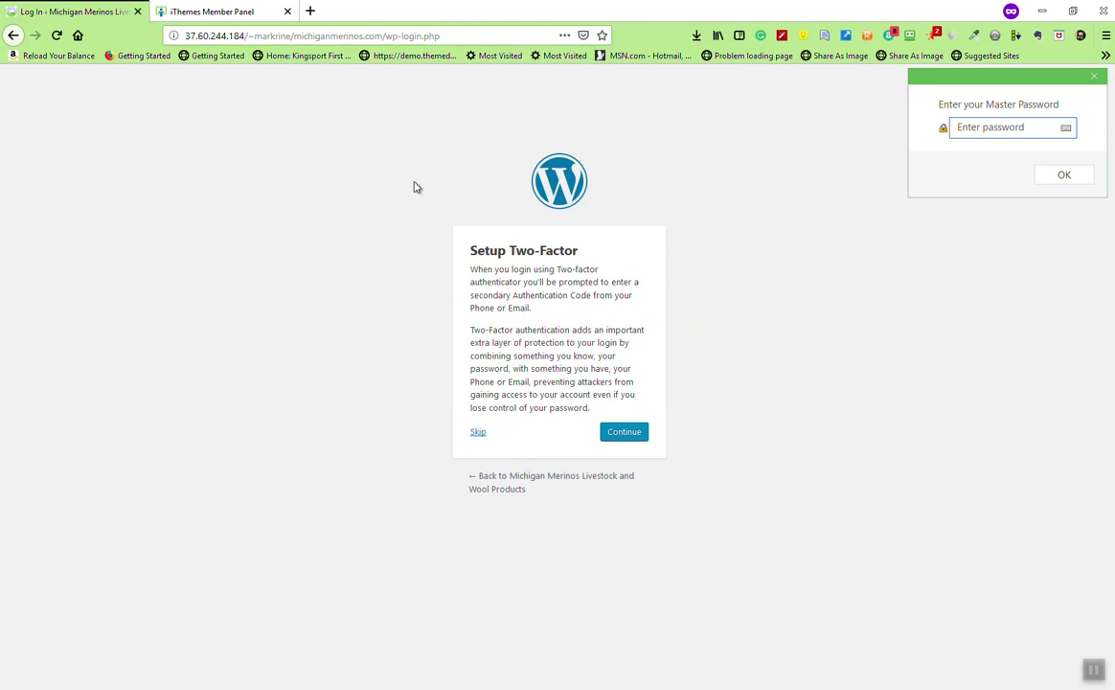
Step: Skip the two-factor setup and dismiss the master password prompt without filling it in
{"action": "left_click", "coordinate": [481, 435]}
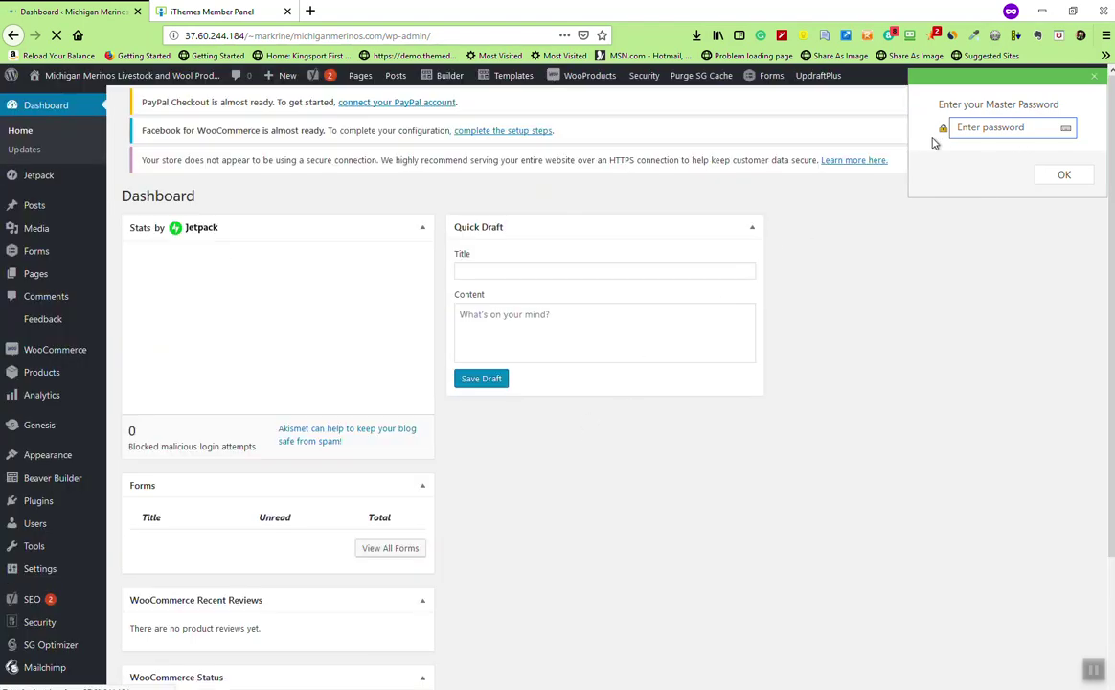
{"action": "left_click", "coordinate": [1094, 76]}
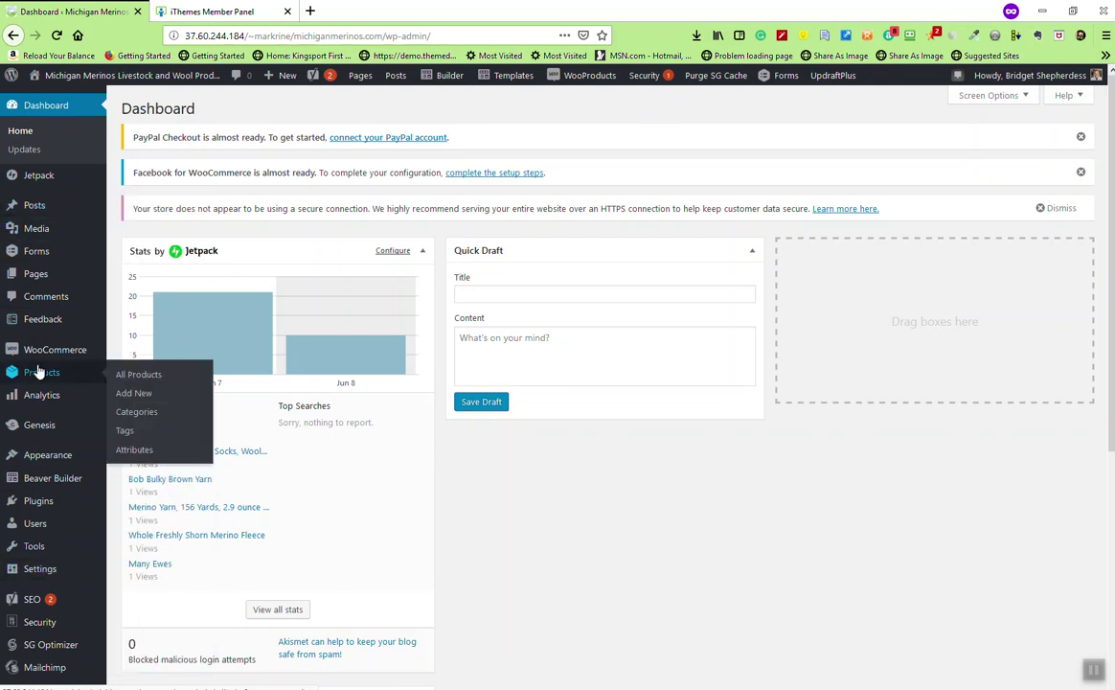
Step: Open the list of all products in the WordPress dashboard
{"action": "mouse_move", "coordinate": [42, 319]}
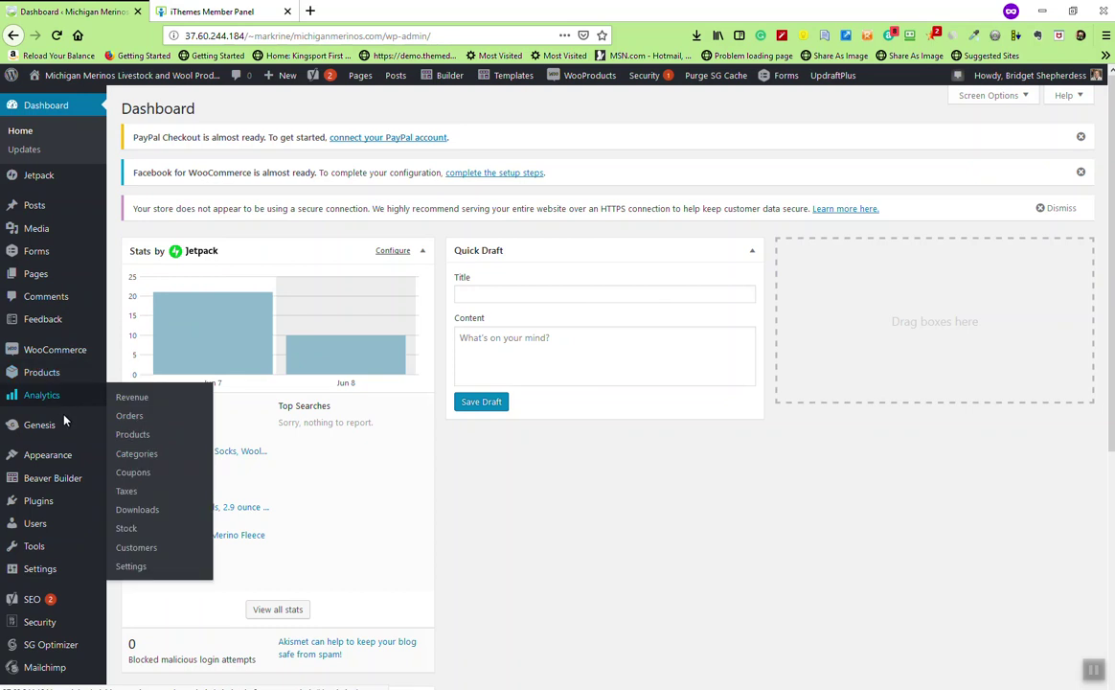
{"action": "mouse_move", "coordinate": [62, 458]}
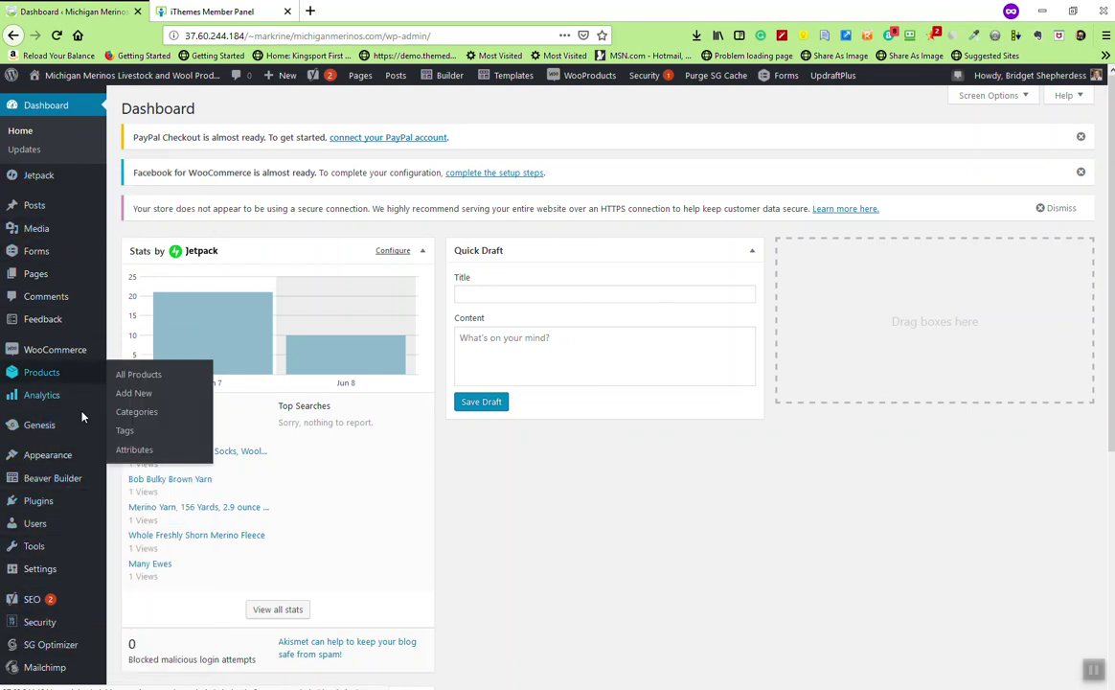
{"action": "mouse_move", "coordinate": [85, 419]}
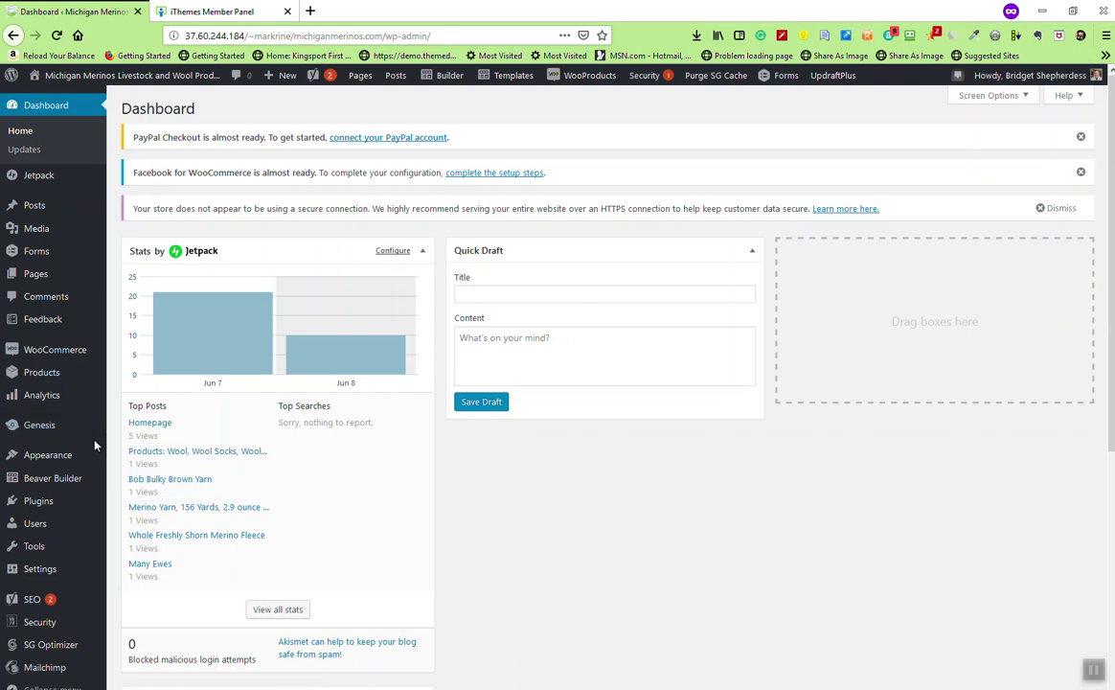
{"action": "mouse_move", "coordinate": [70, 484]}
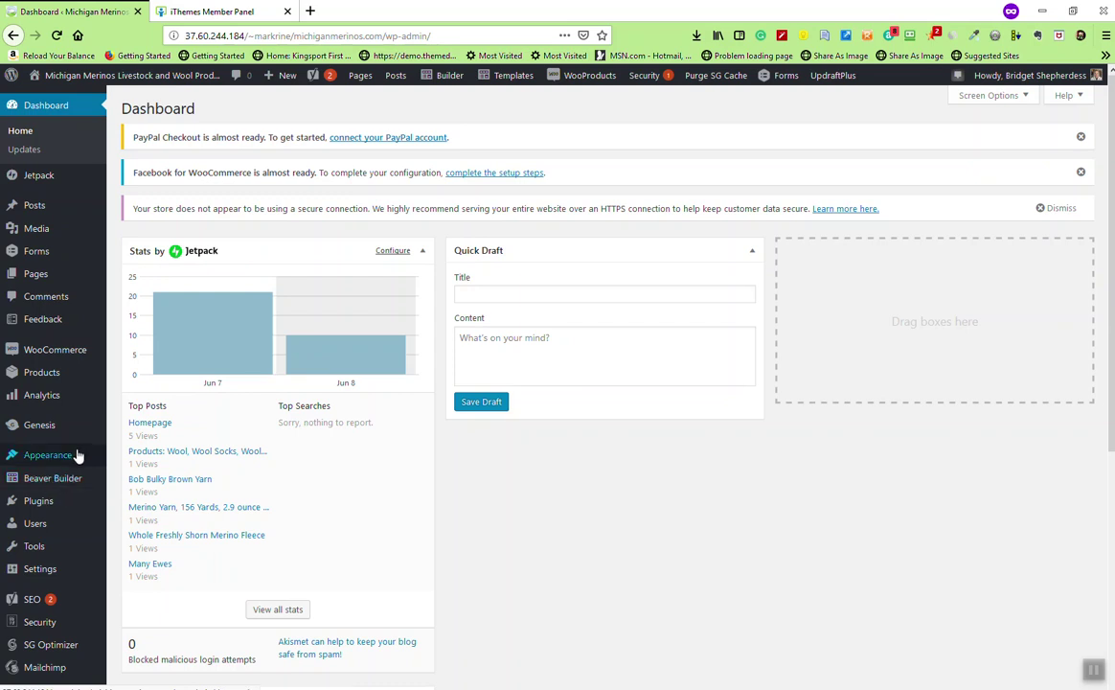
{"action": "mouse_move", "coordinate": [56, 209]}
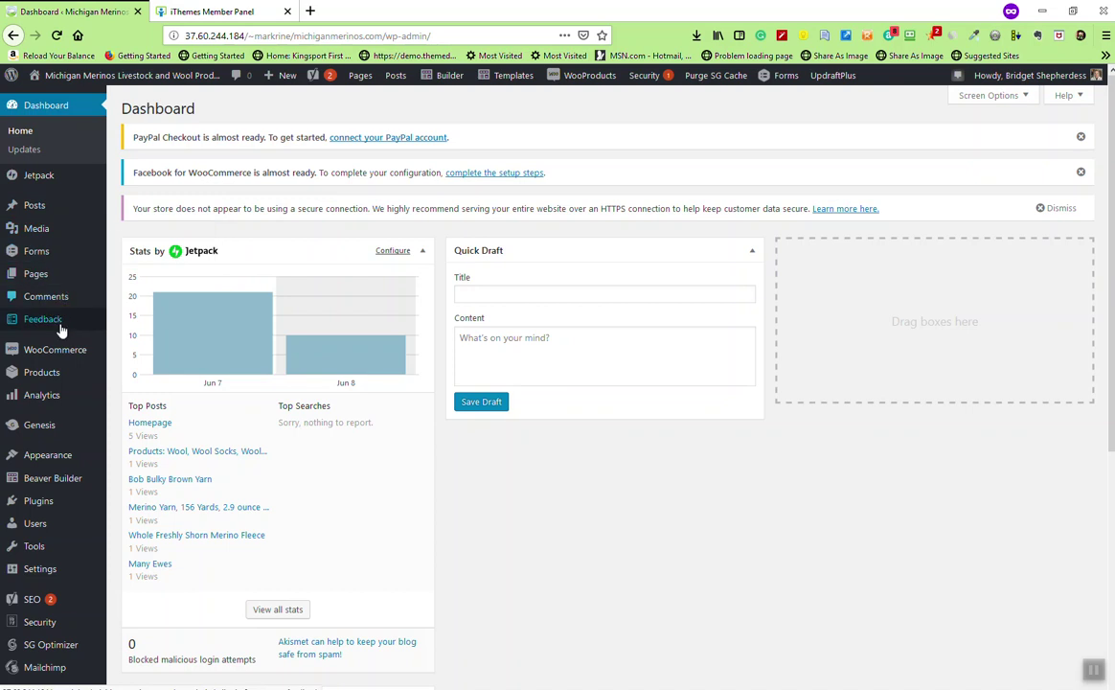
{"action": "mouse_move", "coordinate": [61, 381]}
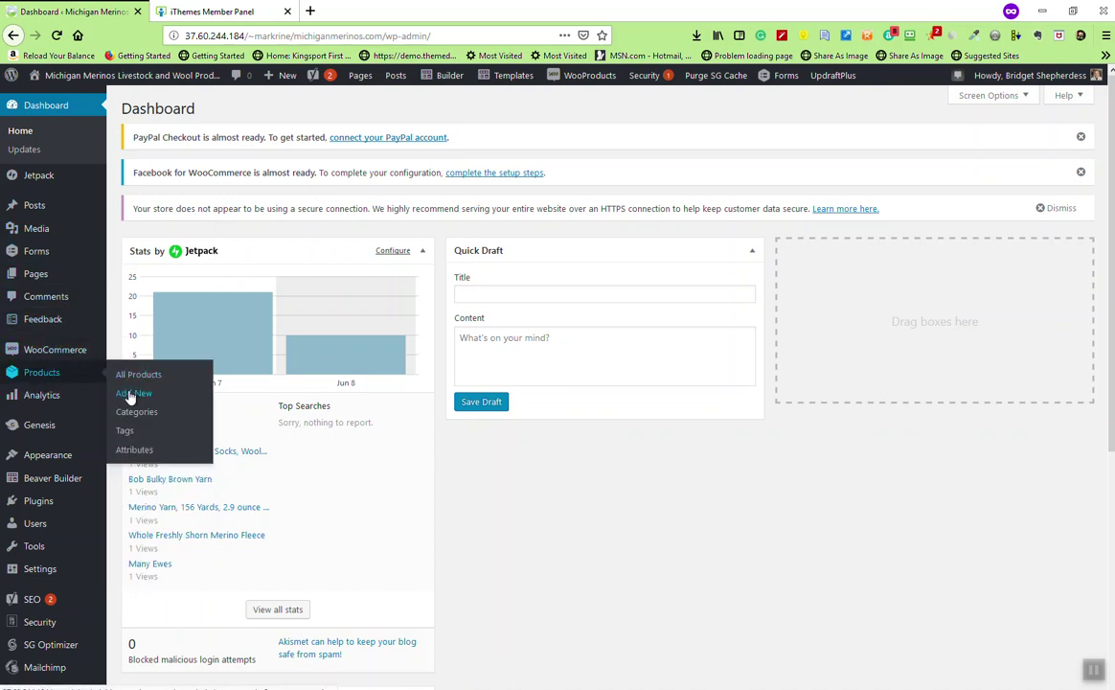
{"action": "mouse_move", "coordinate": [572, 75]}
{"action": "left_click", "coordinate": [131, 379]}
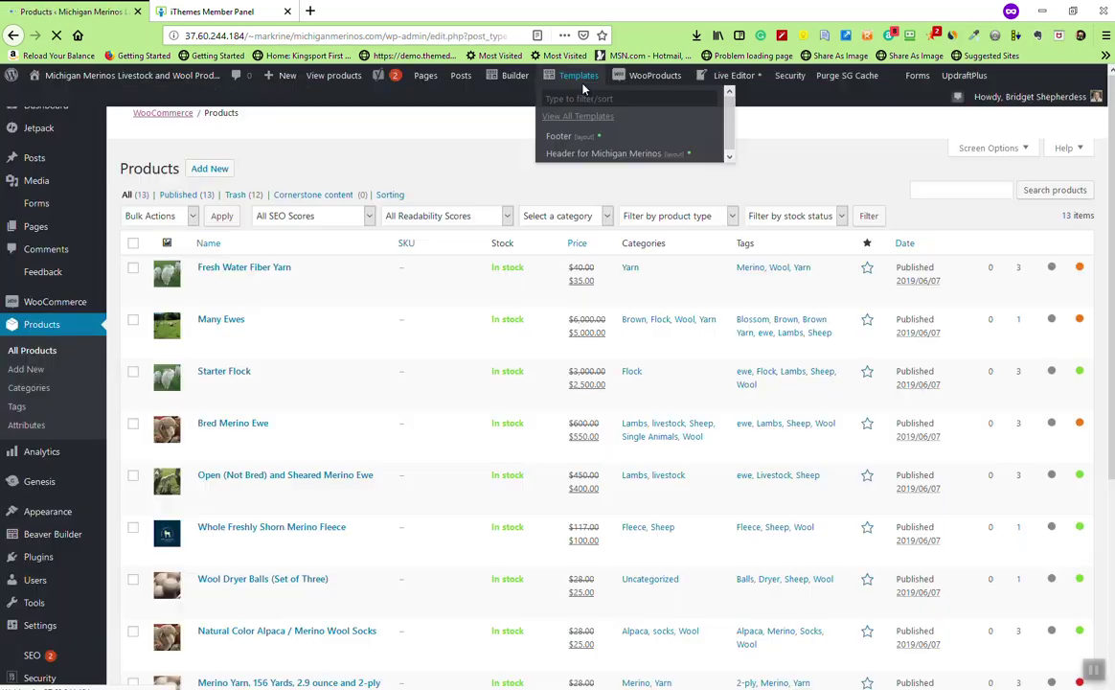
Step: Look through the product list, examining each product's stock status, prices, categories, tags and publication date
{"action": "mouse_move", "coordinate": [642, 77]}
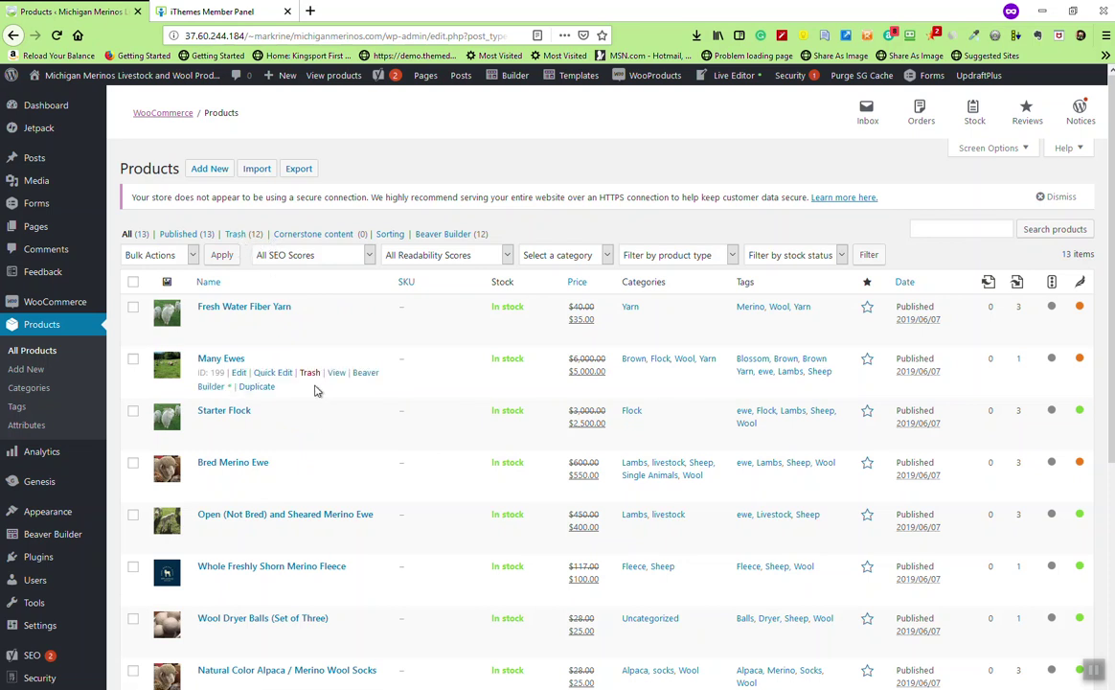
{"action": "scroll", "coordinate": [305, 428], "scroll_direction": "down", "scroll_amount": 2}
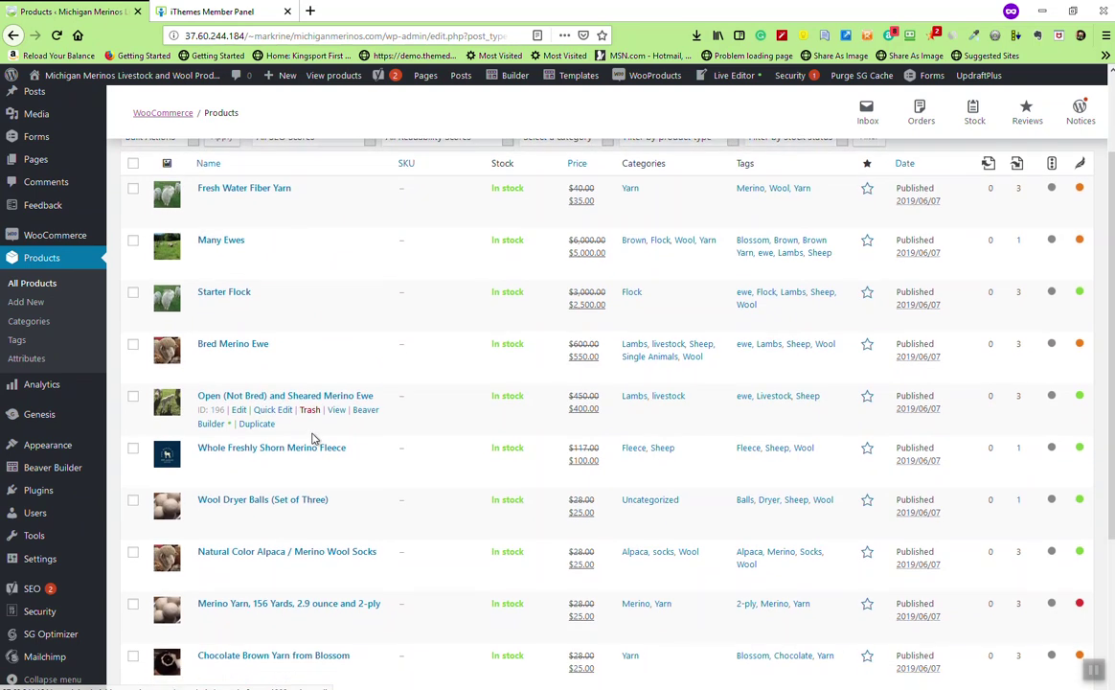
{"action": "scroll", "coordinate": [311, 437], "scroll_direction": "up", "scroll_amount": 2}
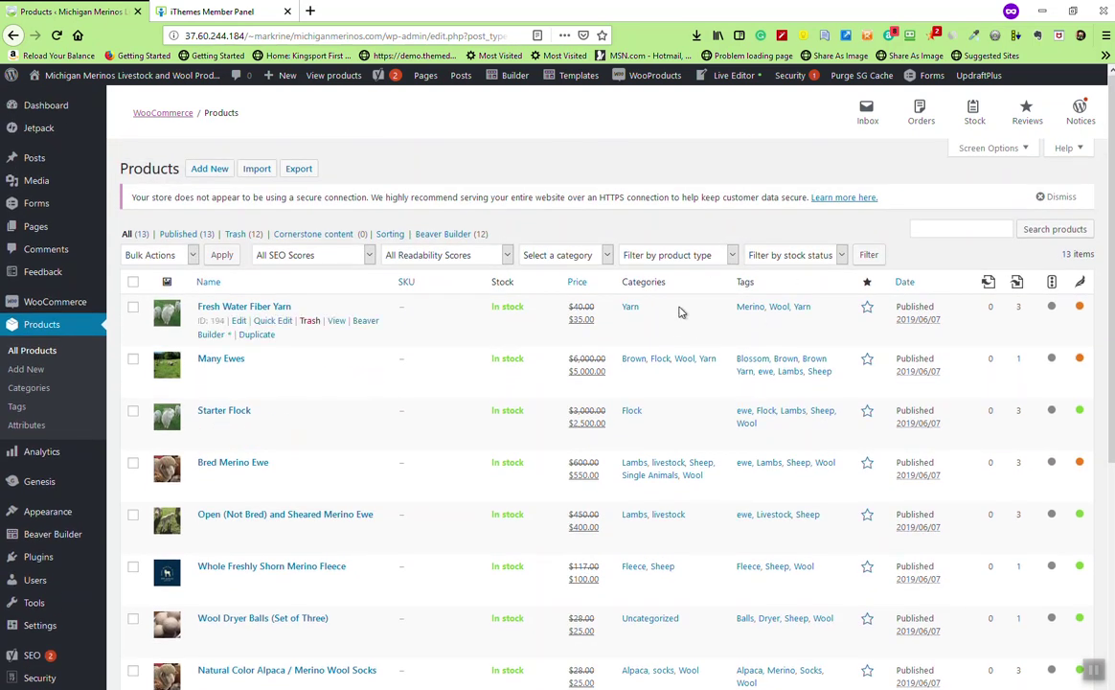
{"action": "scroll", "coordinate": [666, 411], "scroll_direction": "down", "scroll_amount": 2}
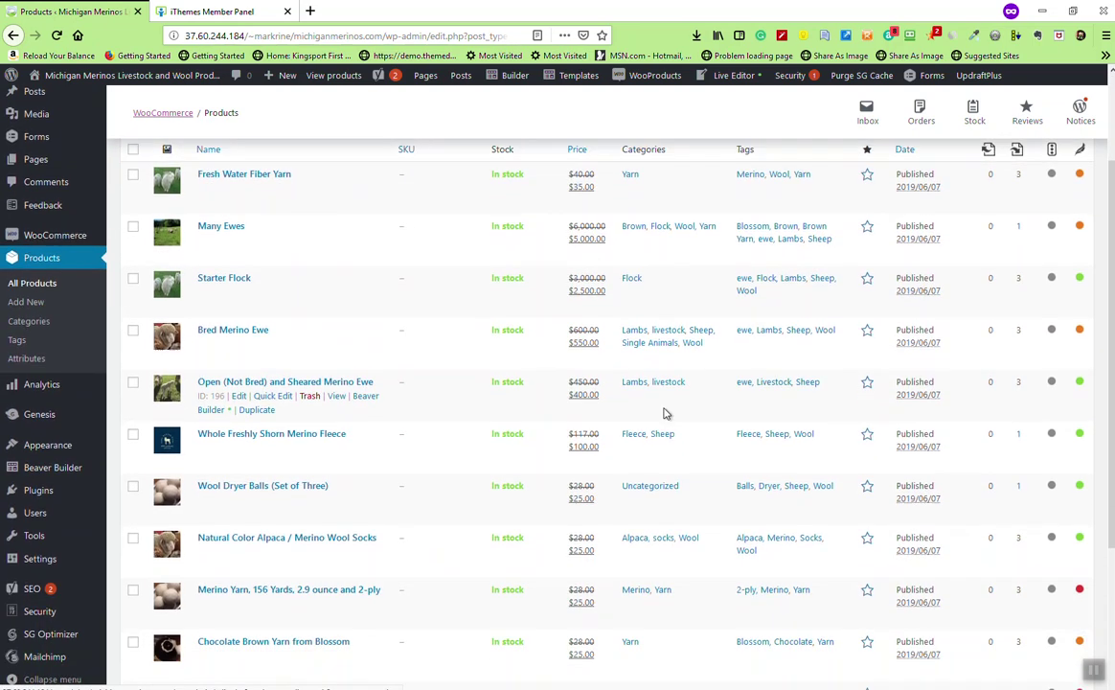
{"action": "scroll", "coordinate": [671, 450], "scroll_direction": "down", "scroll_amount": 1}
{"action": "scroll", "coordinate": [683, 495], "scroll_direction": "up", "scroll_amount": 1}
{"action": "scroll", "coordinate": [679, 503], "scroll_direction": "down", "scroll_amount": 1}
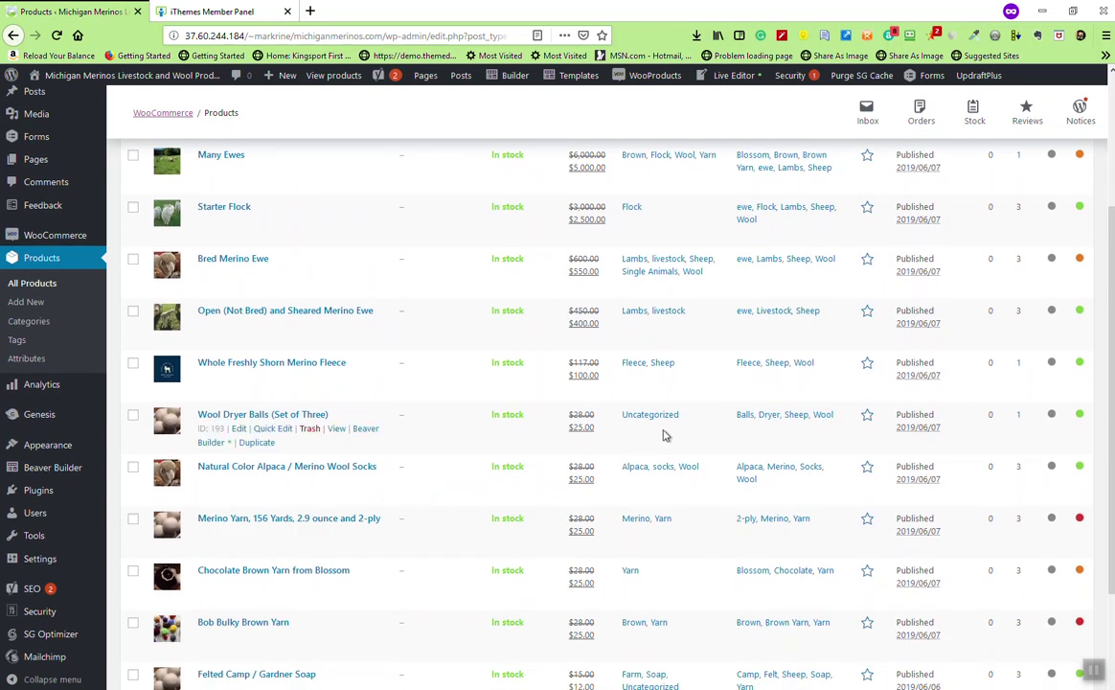
{"action": "scroll", "coordinate": [671, 446], "scroll_direction": "up", "scroll_amount": 1}
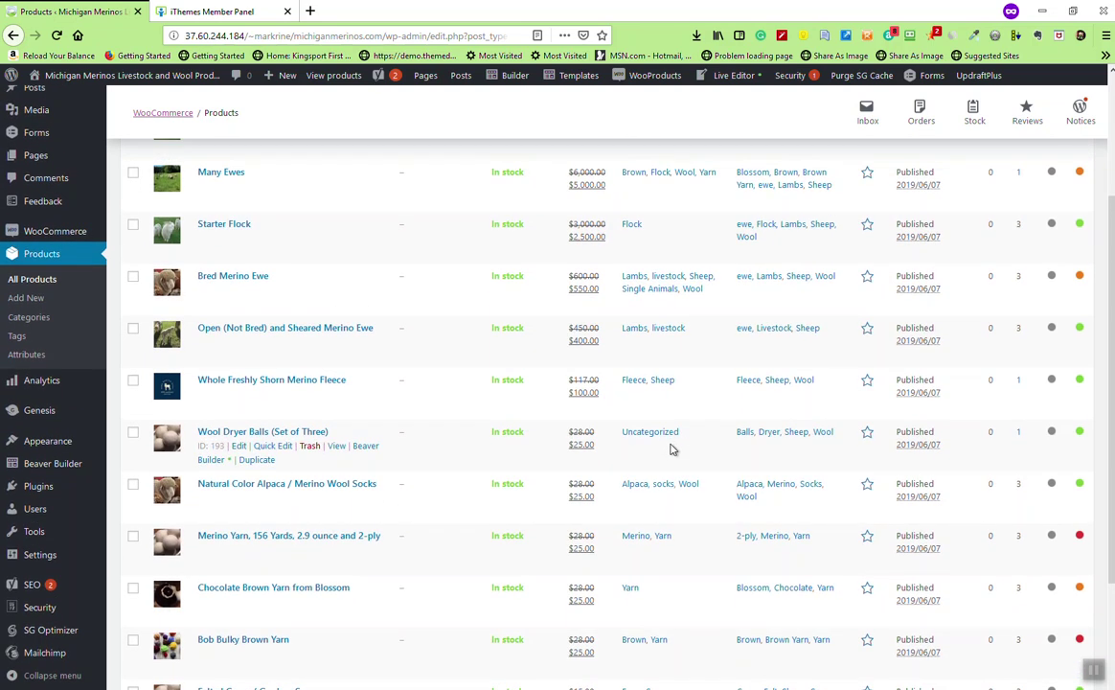
{"action": "scroll", "coordinate": [673, 455], "scroll_direction": "up", "scroll_amount": 1}
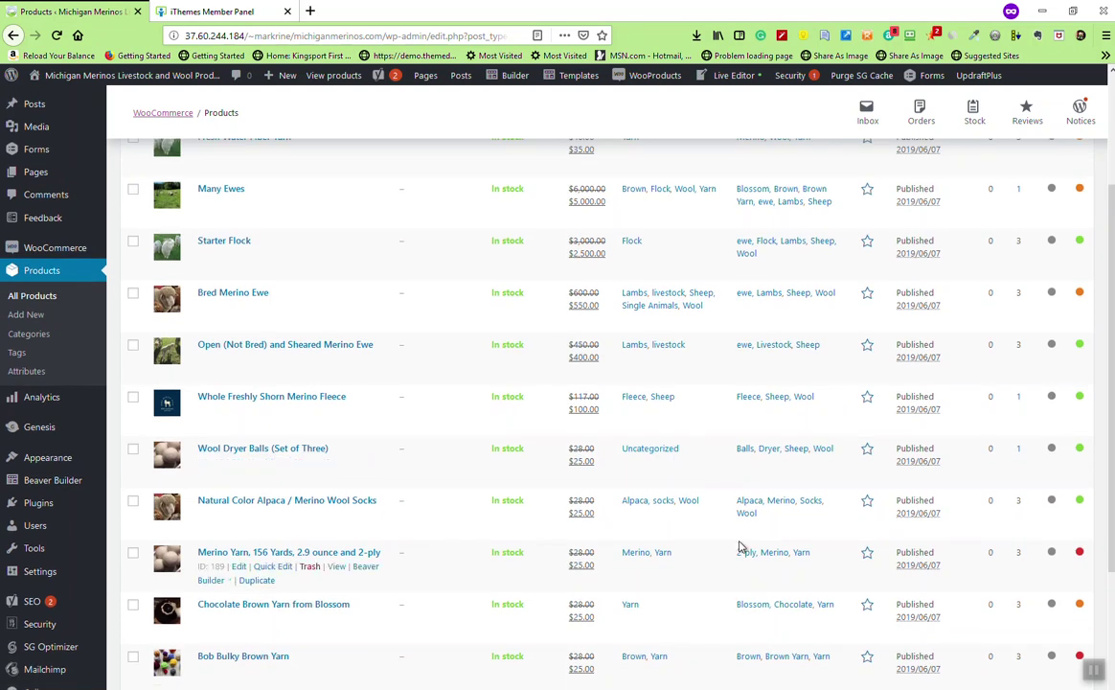
{"action": "scroll", "coordinate": [691, 515], "scroll_direction": "up", "scroll_amount": 3}
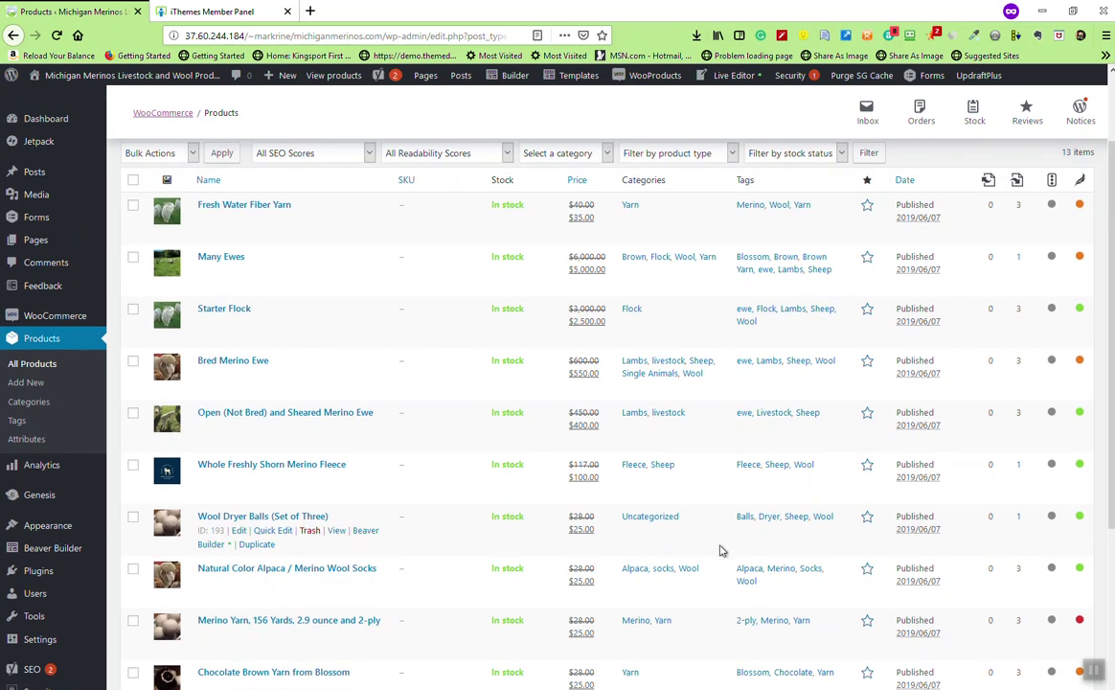
{"action": "scroll", "coordinate": [721, 551], "scroll_direction": "up", "scroll_amount": 4}
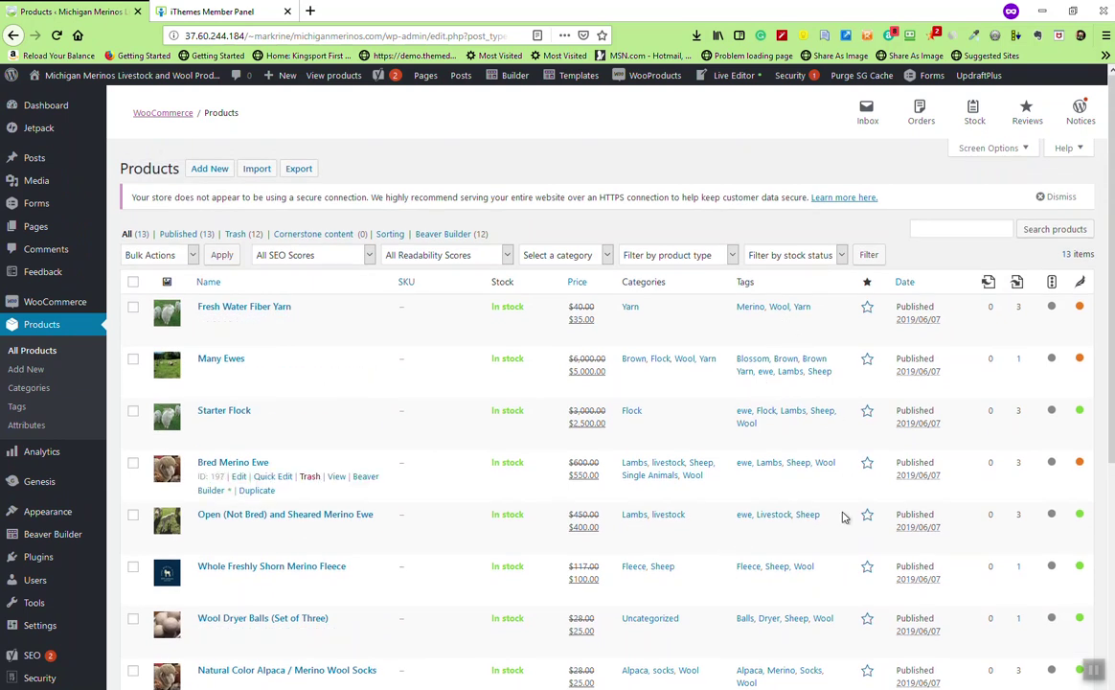
{"action": "scroll", "coordinate": [816, 499], "scroll_direction": "down", "scroll_amount": 4}
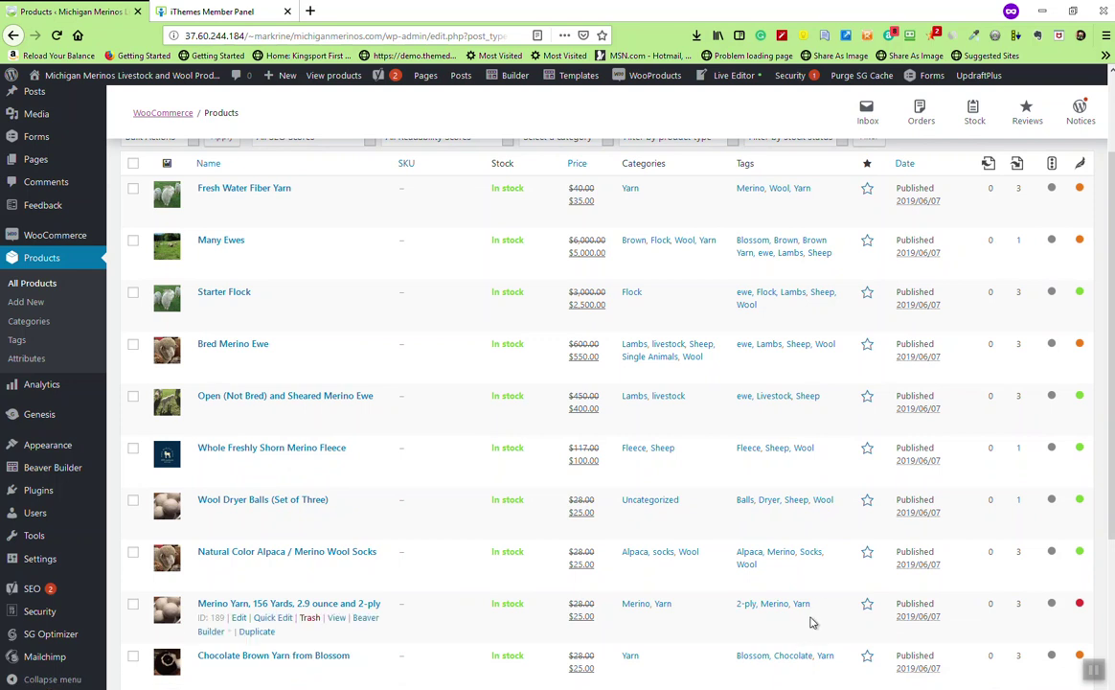
{"action": "scroll", "coordinate": [810, 623], "scroll_direction": "up", "scroll_amount": 2}
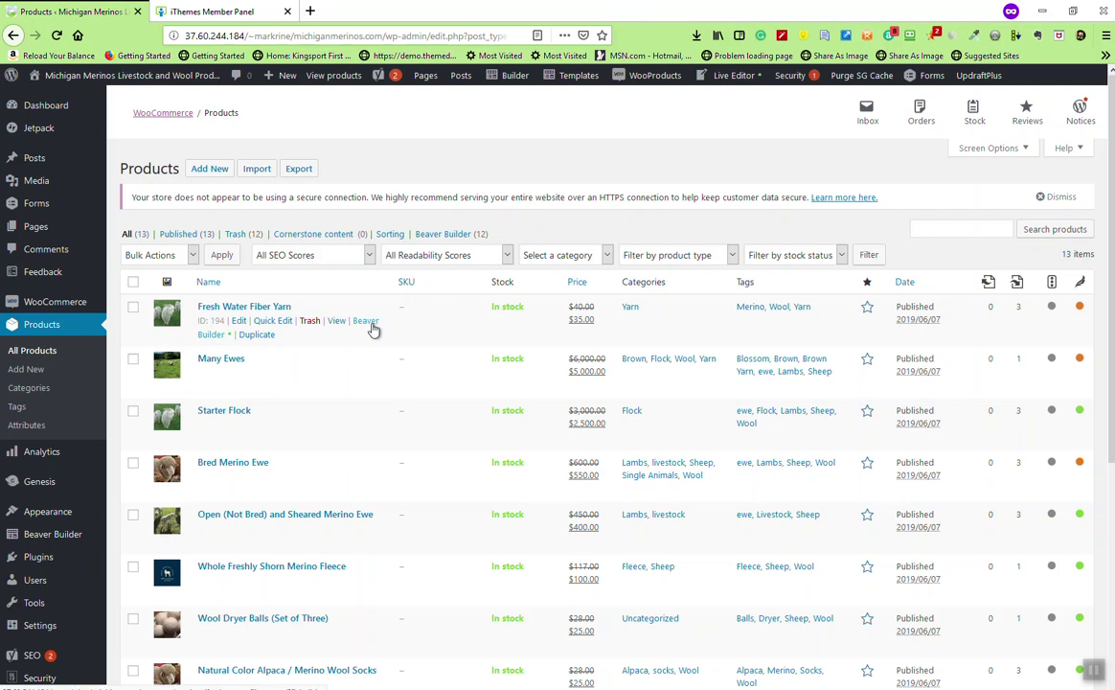
Step: Open the Fresh Water Fiber Yarn product for editing and review its title, layout, Yoast SEO and product data settings
{"action": "left_click", "coordinate": [234, 308]}
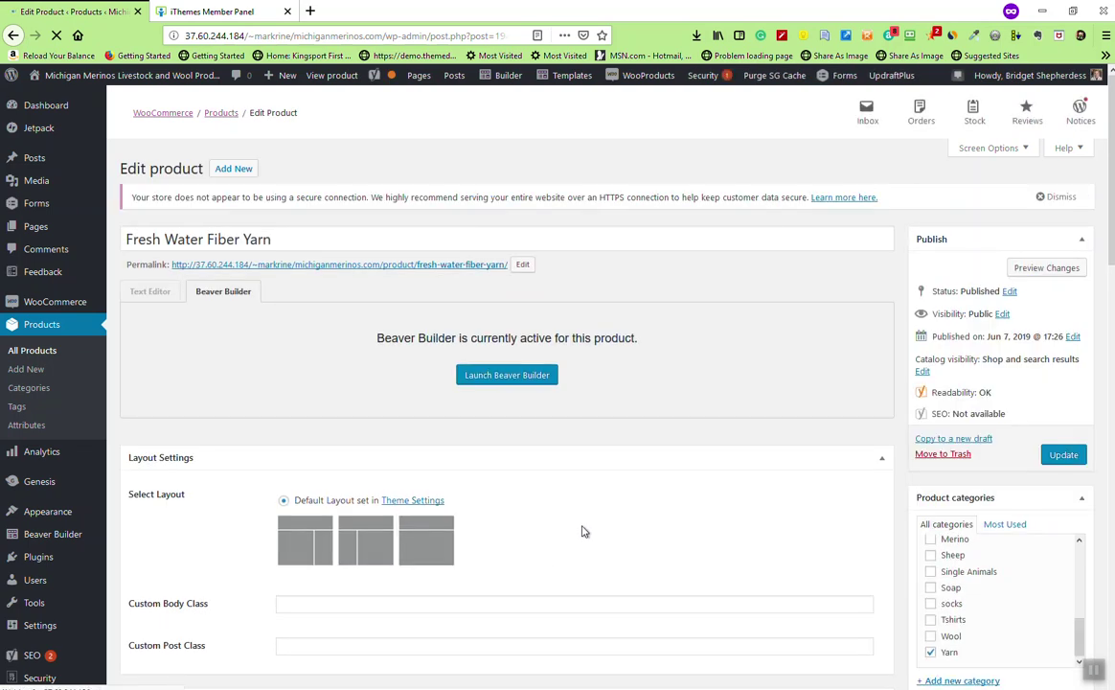
{"action": "scroll", "coordinate": [581, 529], "scroll_direction": "down", "scroll_amount": 3}
{"action": "scroll", "coordinate": [579, 528], "scroll_direction": "down", "scroll_amount": 3}
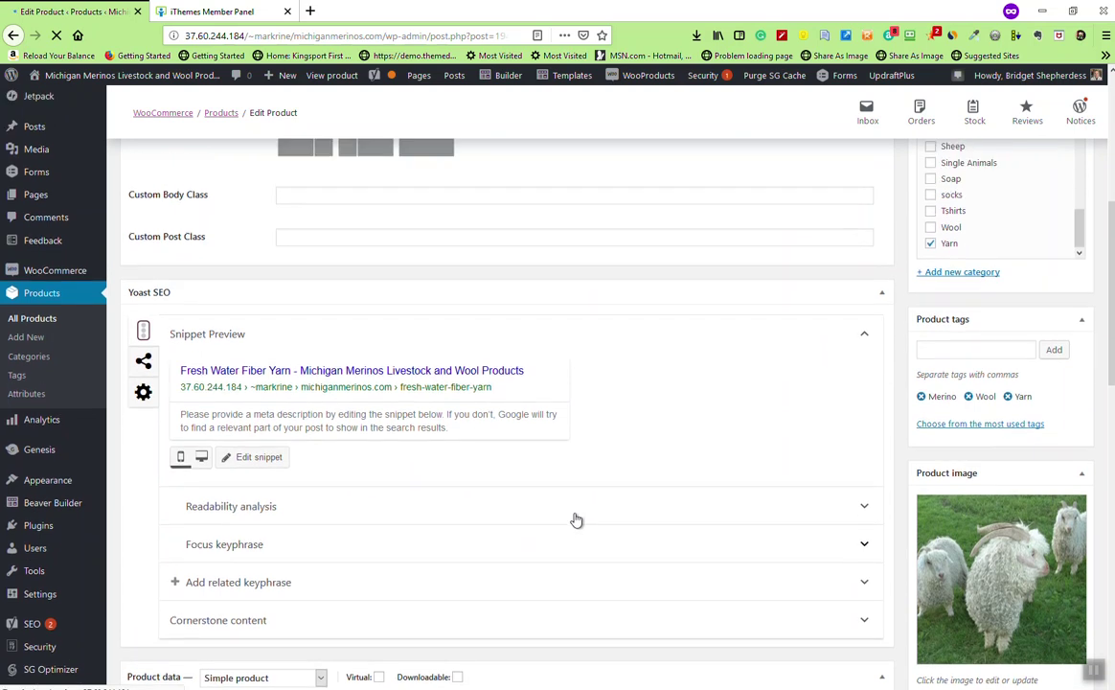
{"action": "scroll", "coordinate": [577, 526], "scroll_direction": "up", "scroll_amount": 5}
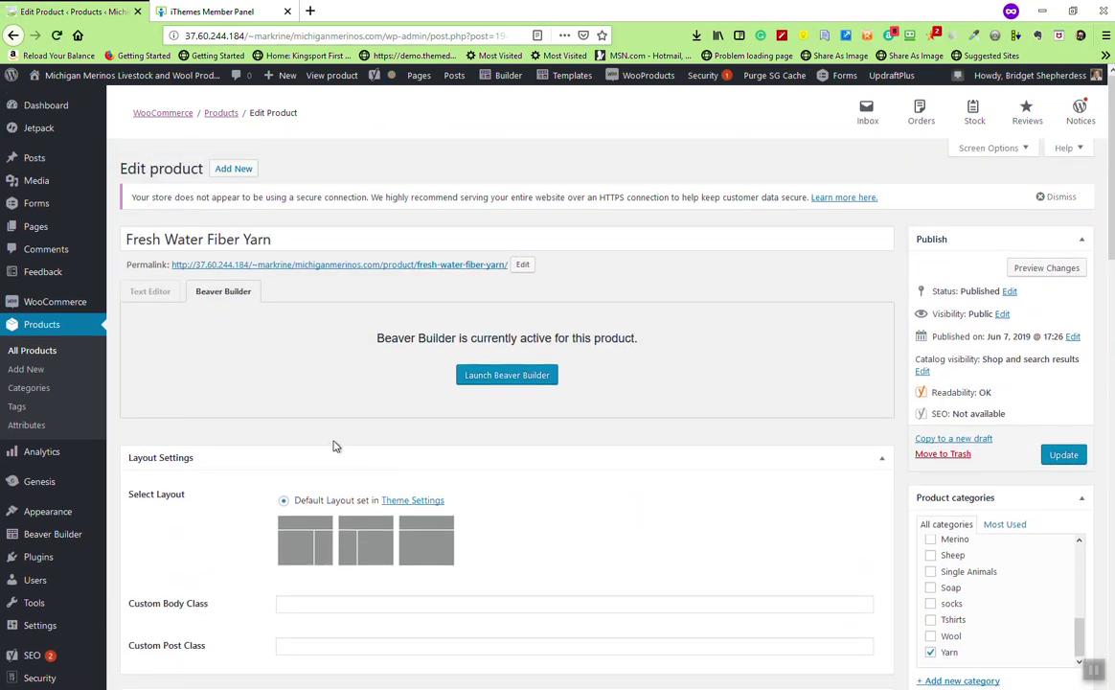
{"action": "left_click_drag", "start_coordinate": [283, 238], "coordinate": [94, 249]}
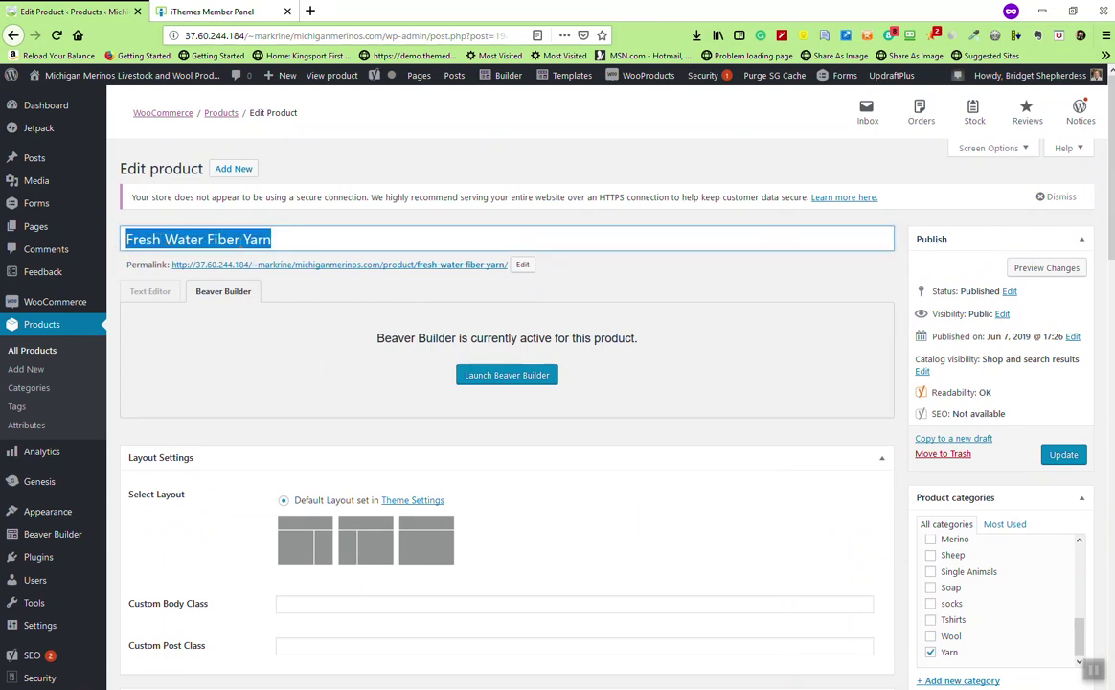
{"action": "scroll", "coordinate": [473, 383], "scroll_direction": "down", "scroll_amount": 5}
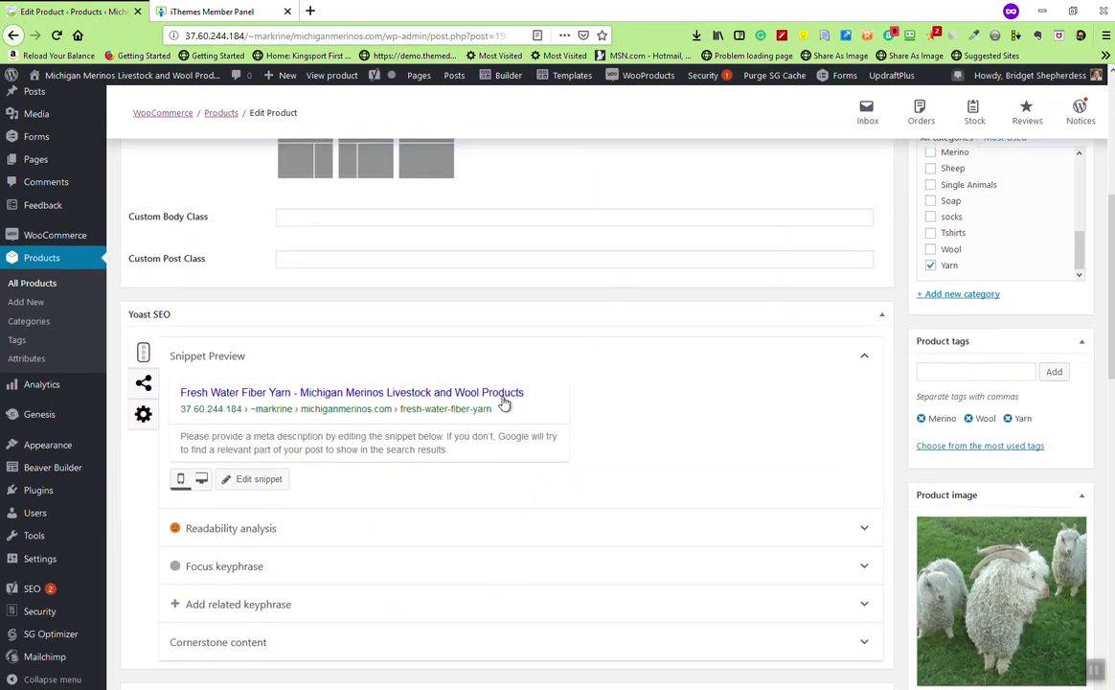
{"action": "scroll", "coordinate": [505, 403], "scroll_direction": "down", "scroll_amount": 4}
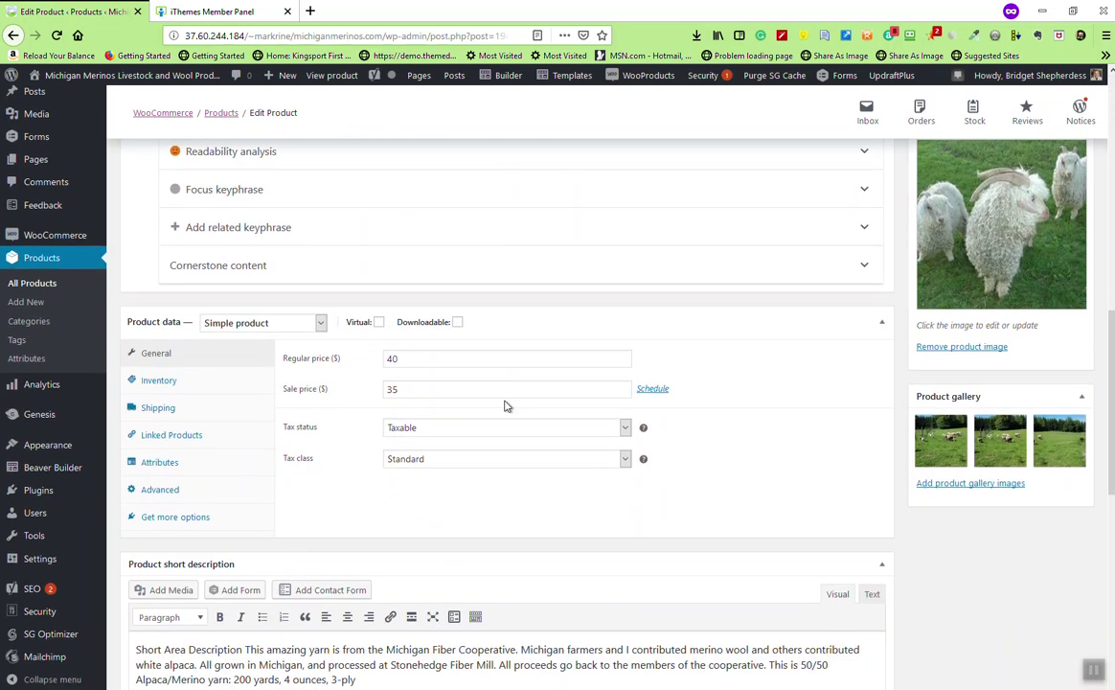
Step: Clear the regular price in the yarn product's general product data
{"action": "scroll", "coordinate": [565, 398], "scroll_direction": "up", "scroll_amount": 1}
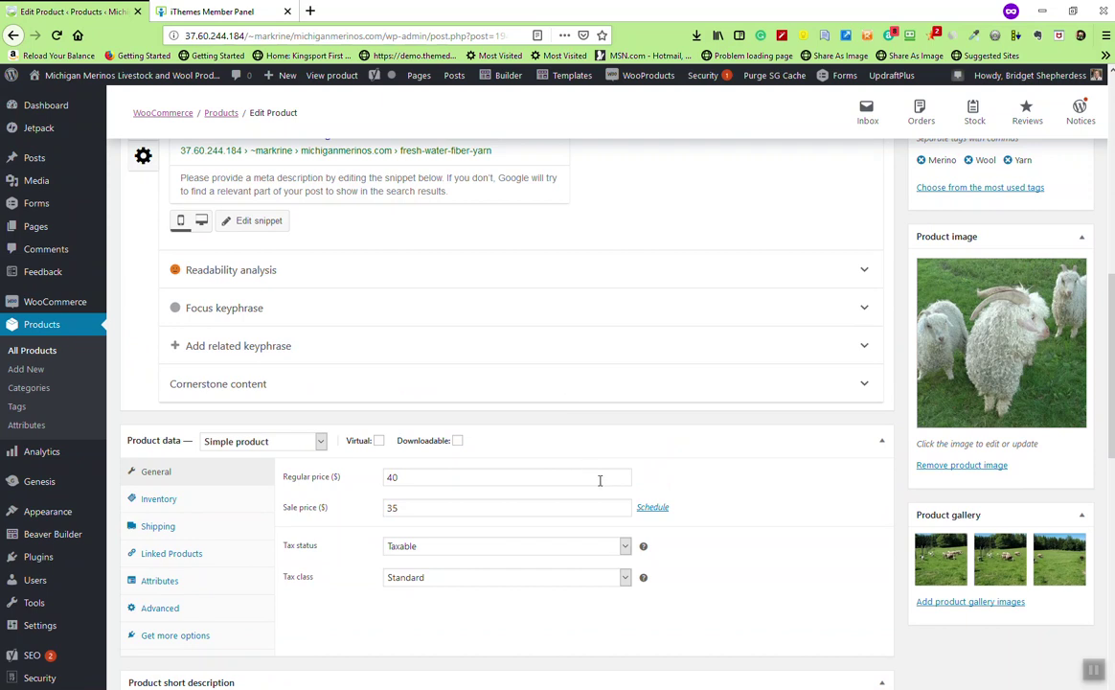
{"action": "scroll", "coordinate": [619, 480], "scroll_direction": "up", "scroll_amount": 1}
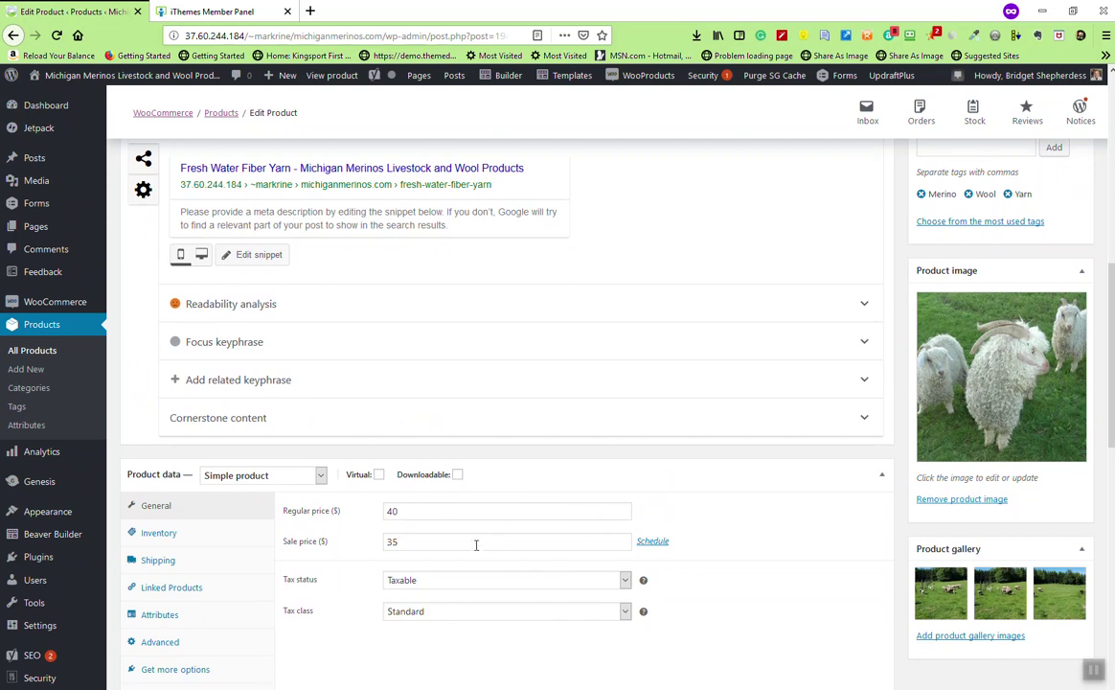
{"action": "left_click", "coordinate": [390, 515]}
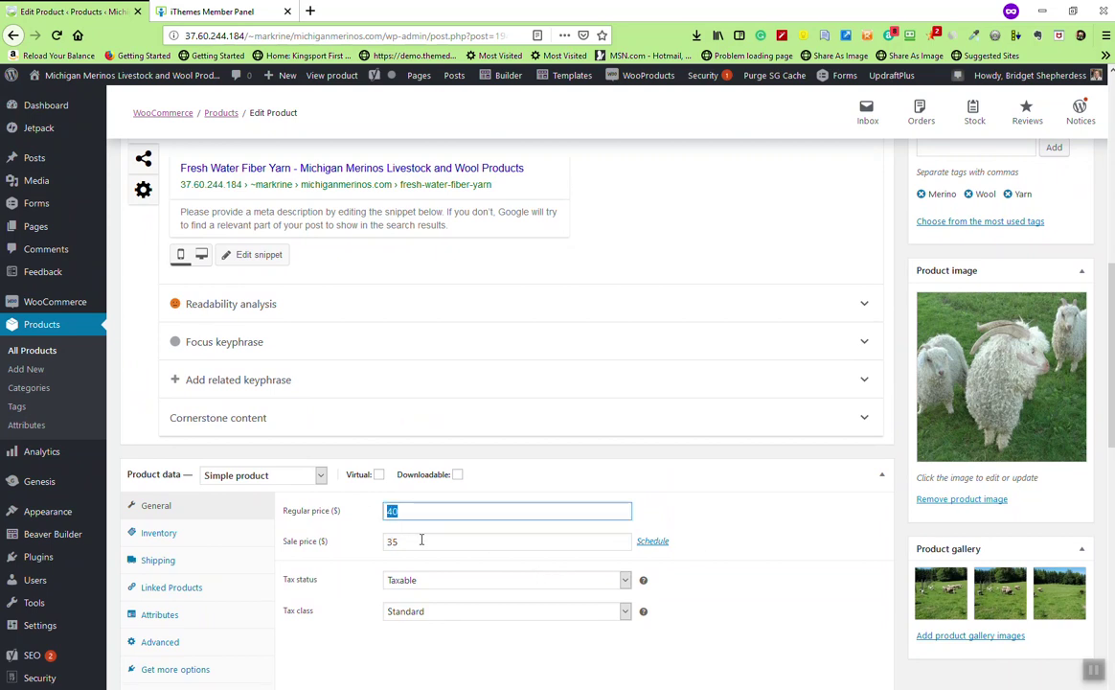
{"action": "key", "text": "Tab"}
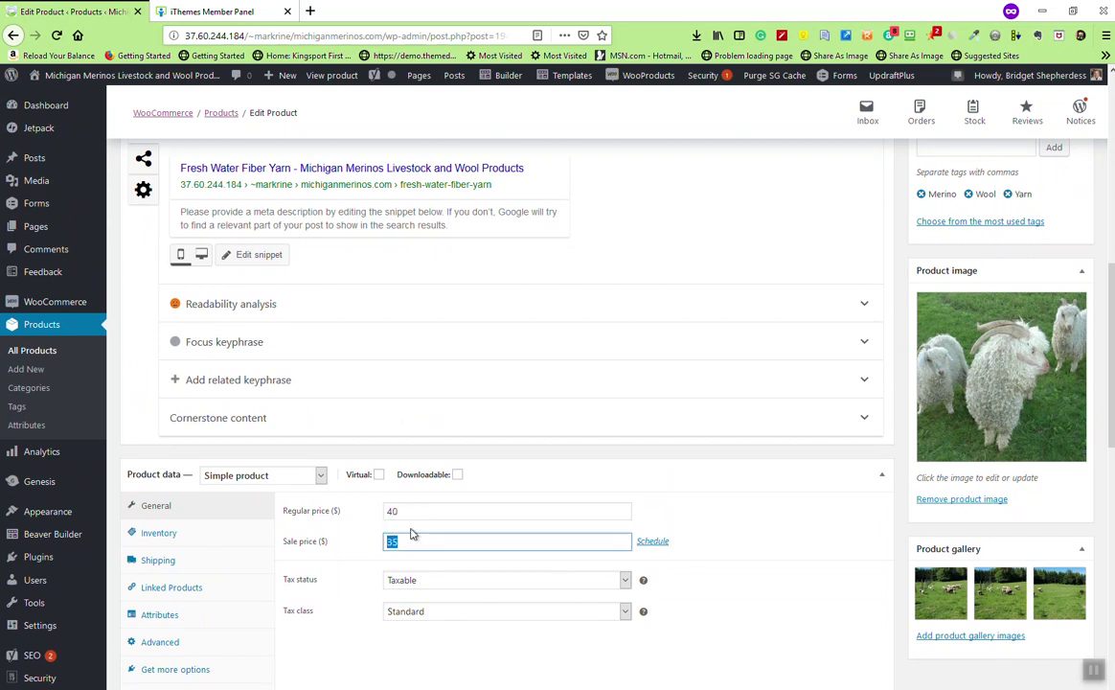
{"action": "key", "text": "shift+Tab"}
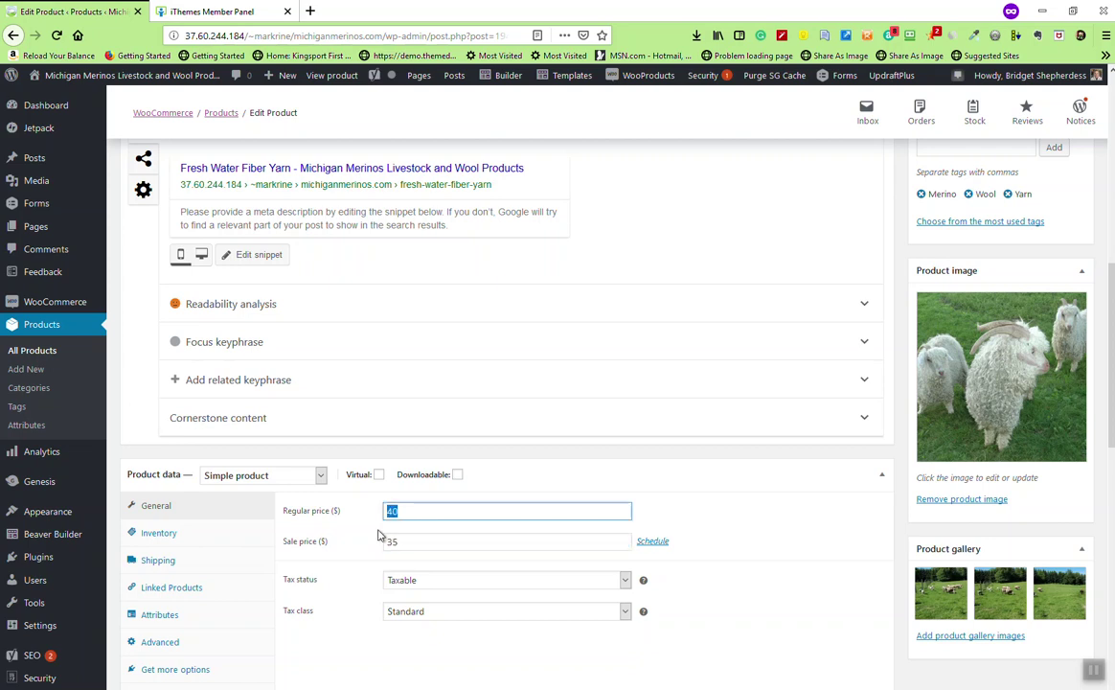
{"action": "key", "text": "BackSpace"}
{"action": "left_click", "coordinate": [579, 471]}
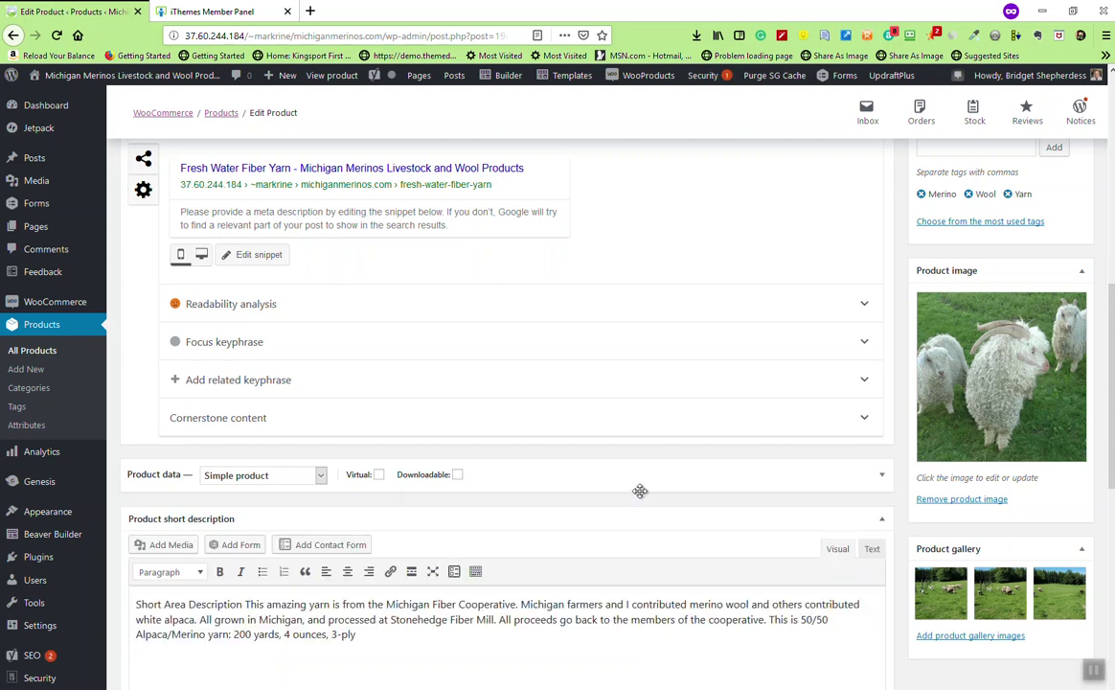
{"action": "scroll", "coordinate": [527, 522], "scroll_direction": "down", "scroll_amount": 2}
{"action": "scroll", "coordinate": [554, 569], "scroll_direction": "down", "scroll_amount": 6}
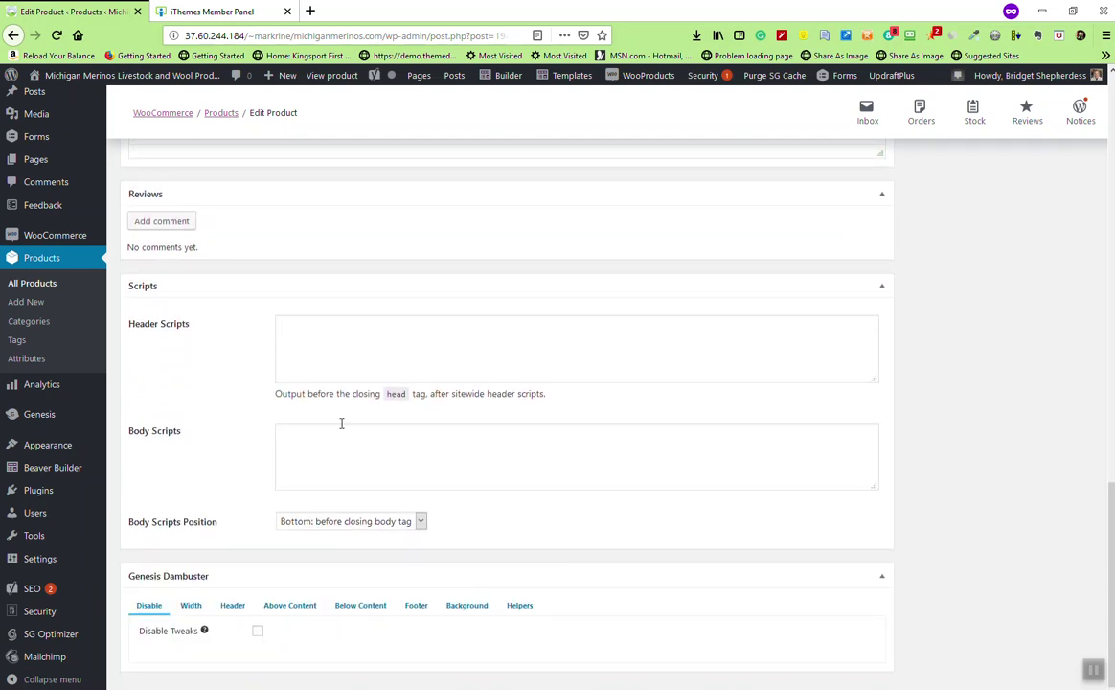
{"action": "scroll", "coordinate": [336, 537], "scroll_direction": "up", "scroll_amount": 6}
{"action": "scroll", "coordinate": [273, 403], "scroll_direction": "up", "scroll_amount": 2}
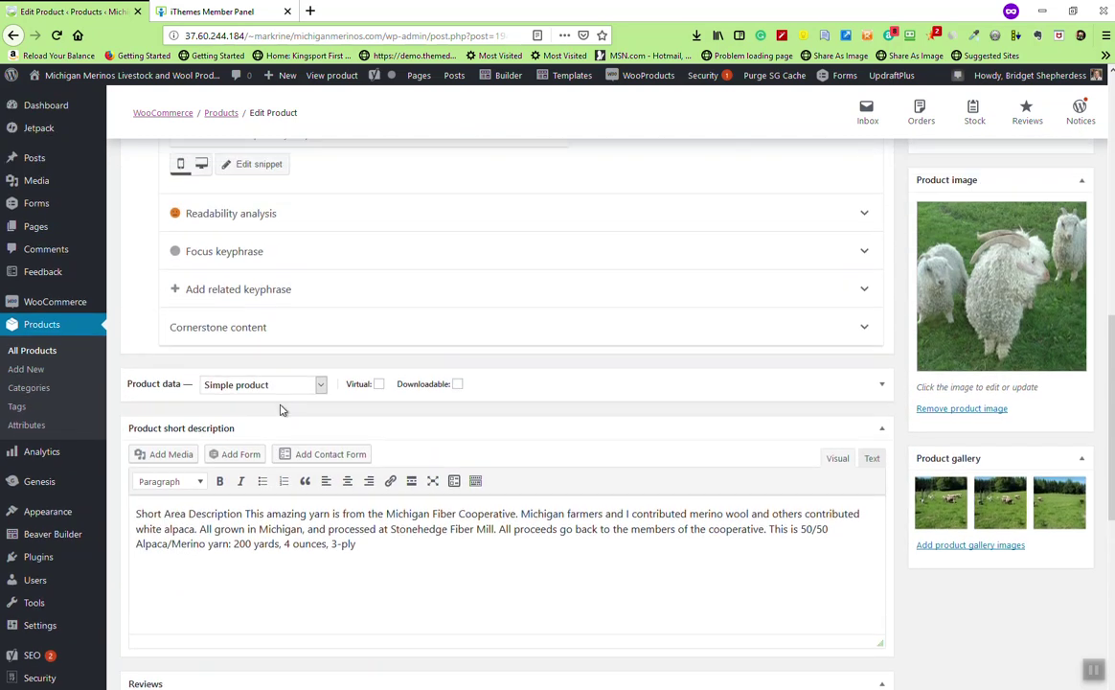
{"action": "left_click", "coordinate": [881, 387]}
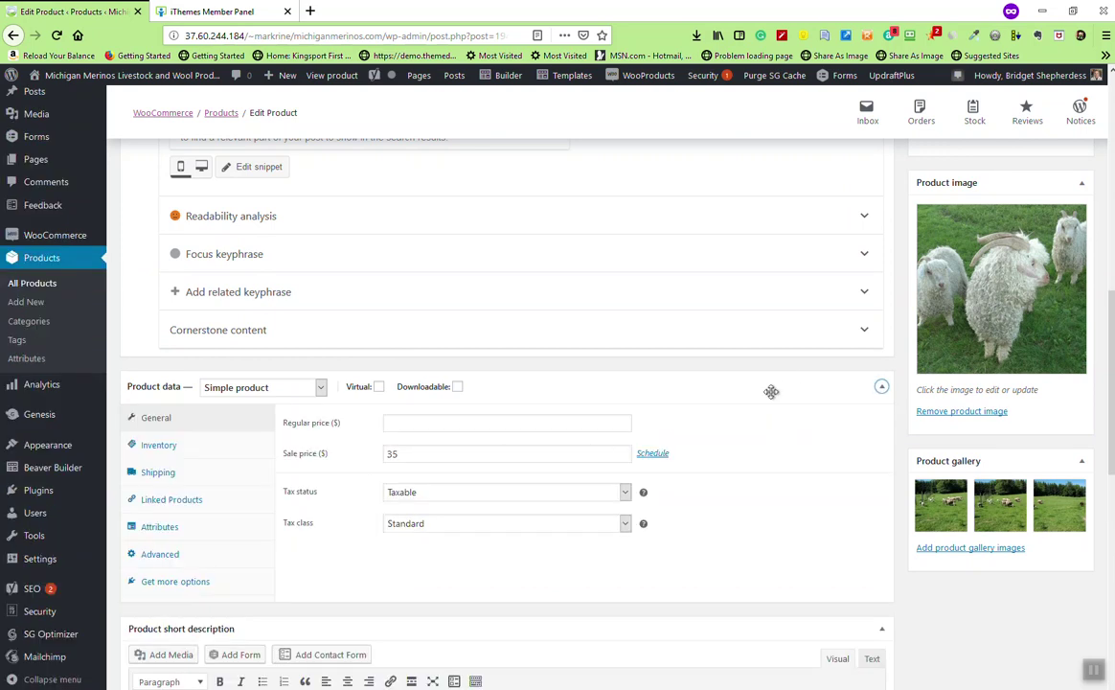
{"action": "left_click", "coordinate": [882, 387]}
{"action": "left_click", "coordinate": [881, 387]}
Step: Set the product's regular price to 35 and leave the sale price empty
{"action": "left_click", "coordinate": [420, 456]}
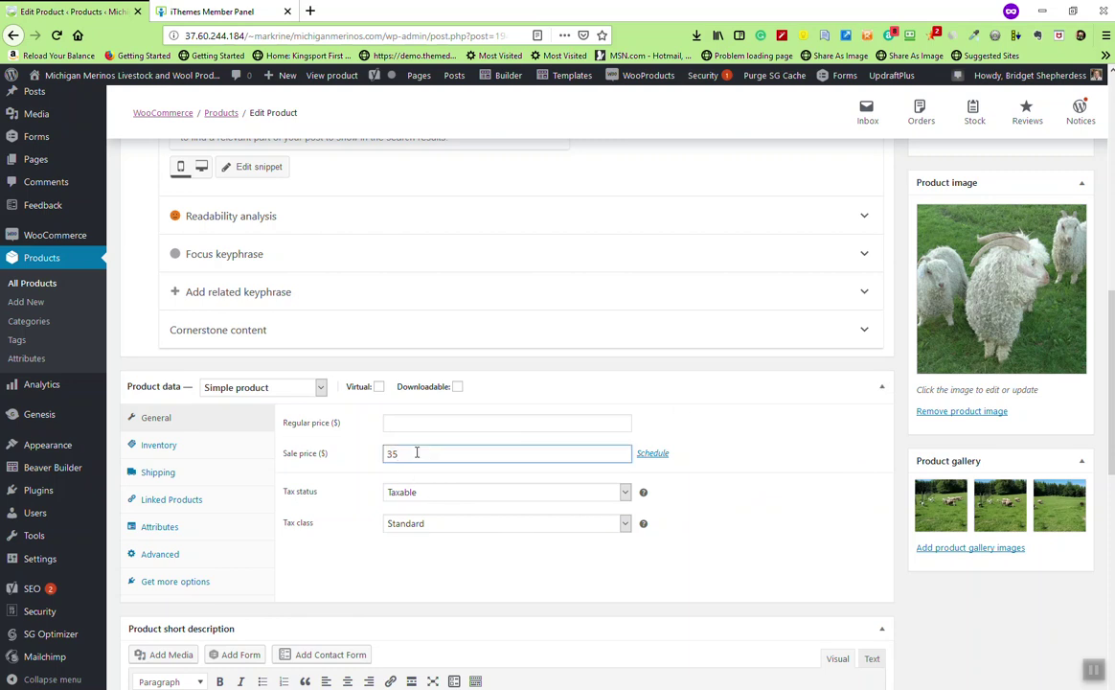
{"action": "left_click", "coordinate": [409, 431]}
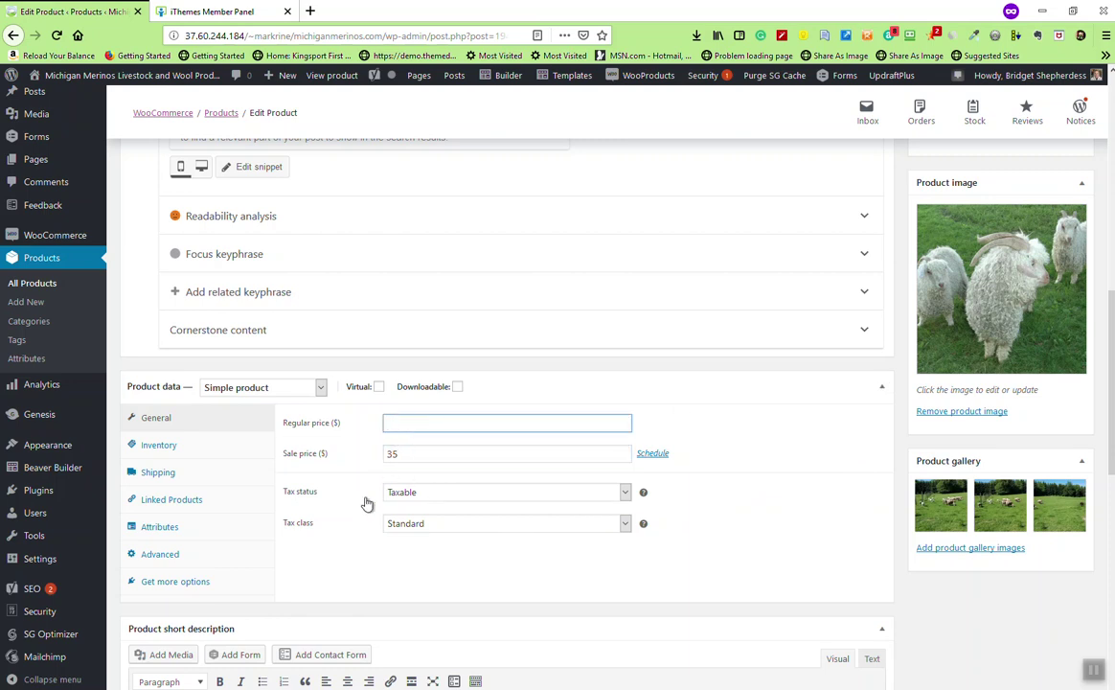
{"action": "scroll", "coordinate": [368, 503], "scroll_direction": "down", "scroll_amount": 3}
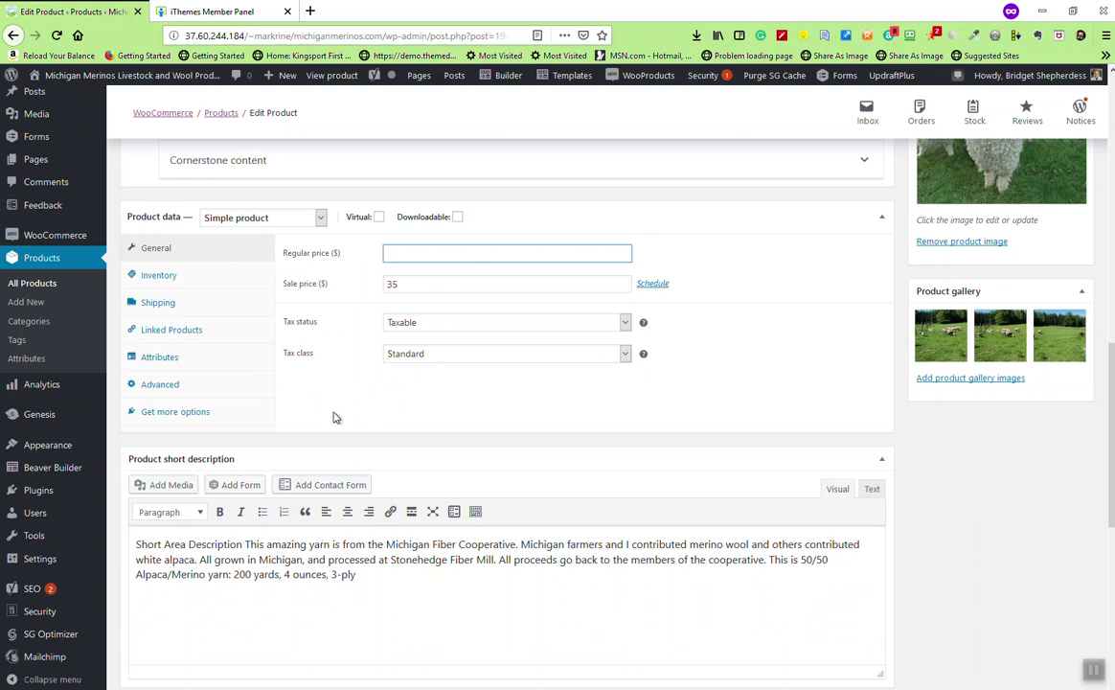
{"action": "left_click_drag", "start_coordinate": [397, 283], "coordinate": [383, 298]}
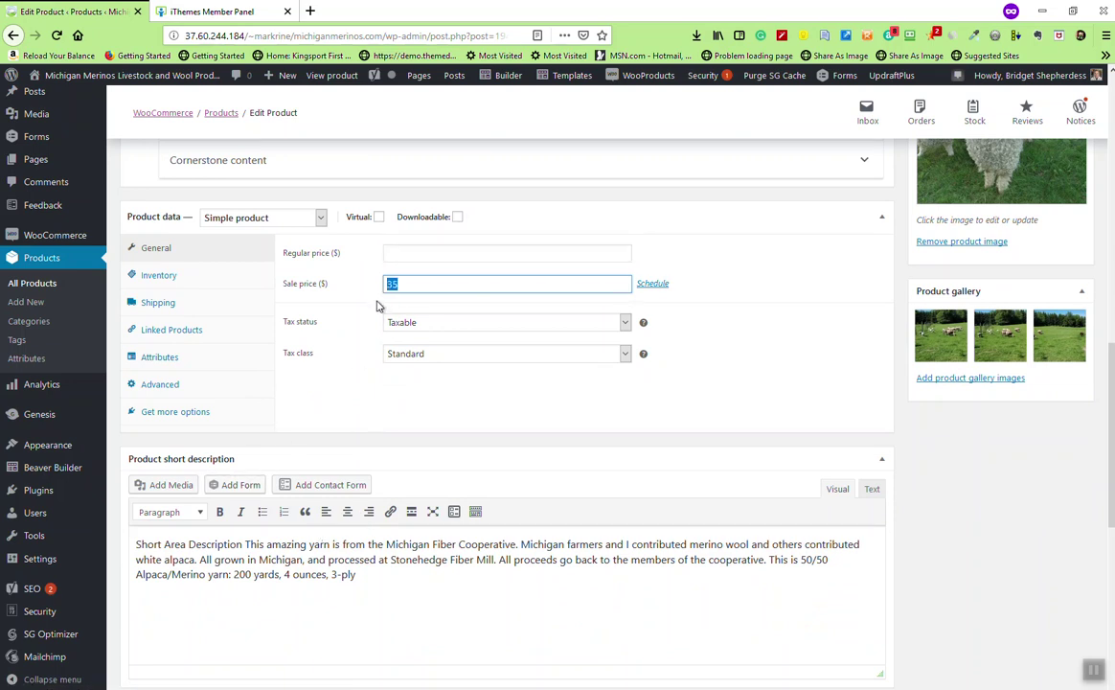
{"action": "left_click", "coordinate": [375, 257]}
{"action": "type", "text": "35"}
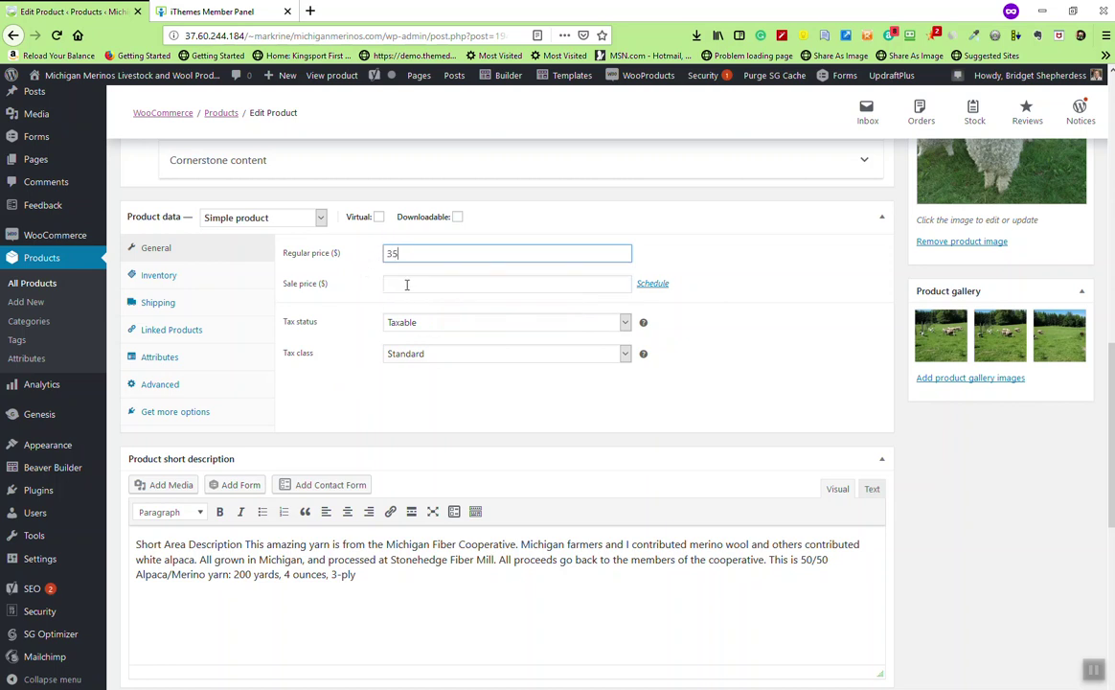
{"action": "left_click", "coordinate": [346, 275]}
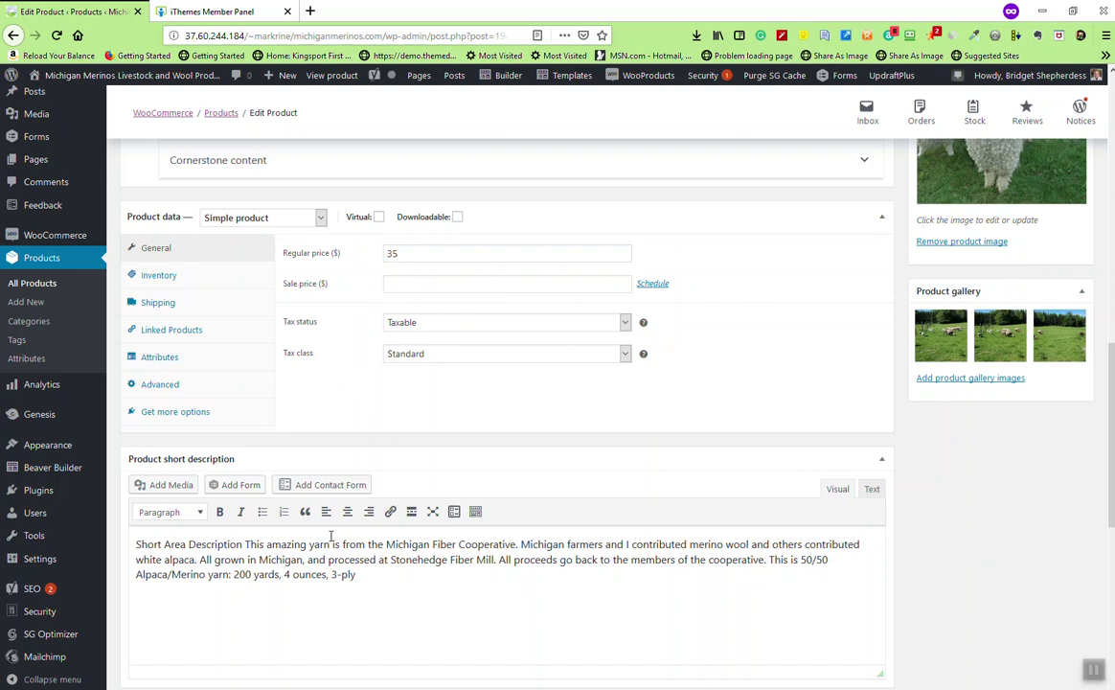
Step: Review the product's short description, reviews, categories, tags, layout settings and Yoast SEO section
{"action": "scroll", "coordinate": [268, 423], "scroll_direction": "down", "scroll_amount": 3}
{"action": "scroll", "coordinate": [263, 426], "scroll_direction": "down", "scroll_amount": 6}
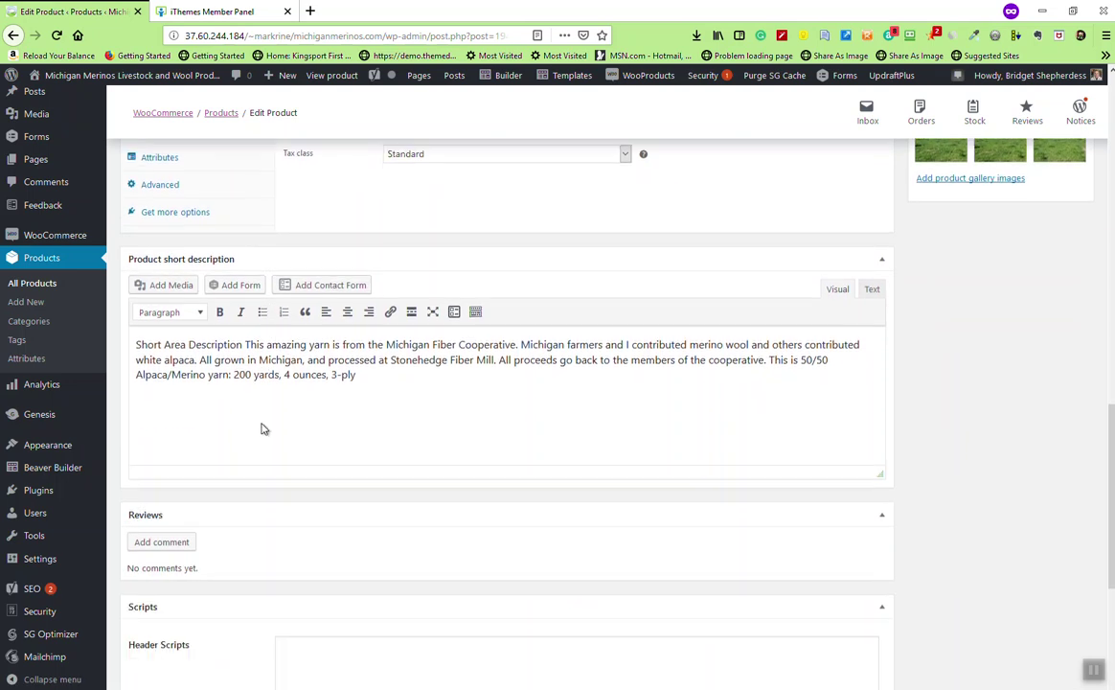
{"action": "scroll", "coordinate": [680, 521], "scroll_direction": "up", "scroll_amount": 3}
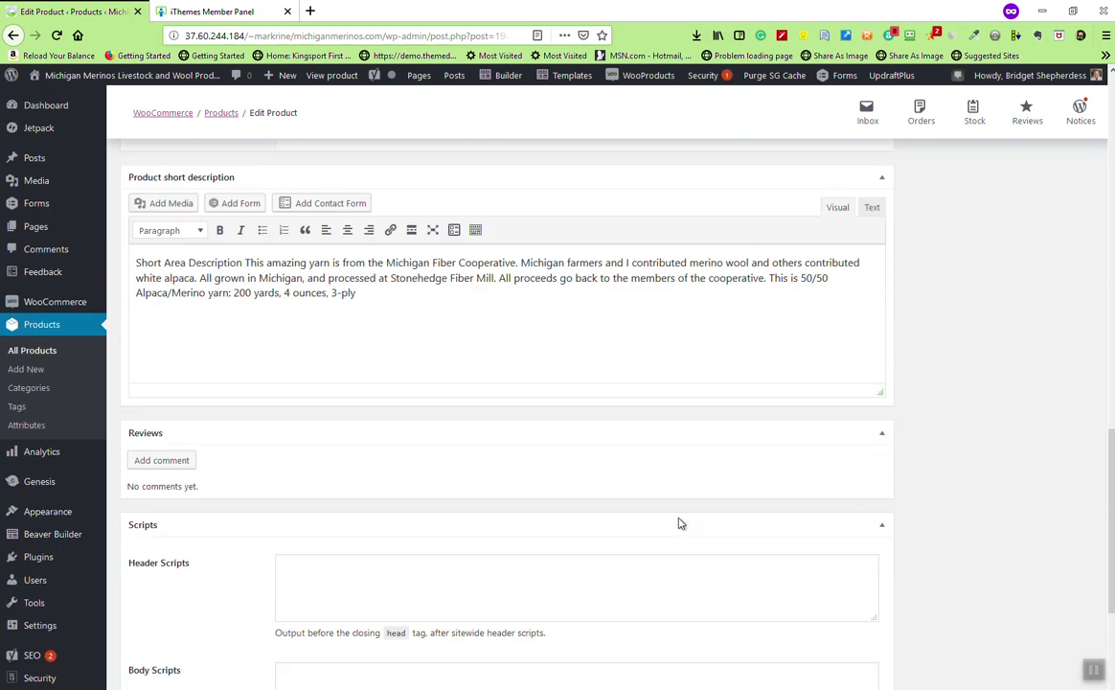
{"action": "scroll", "coordinate": [680, 521], "scroll_direction": "up", "scroll_amount": 18}
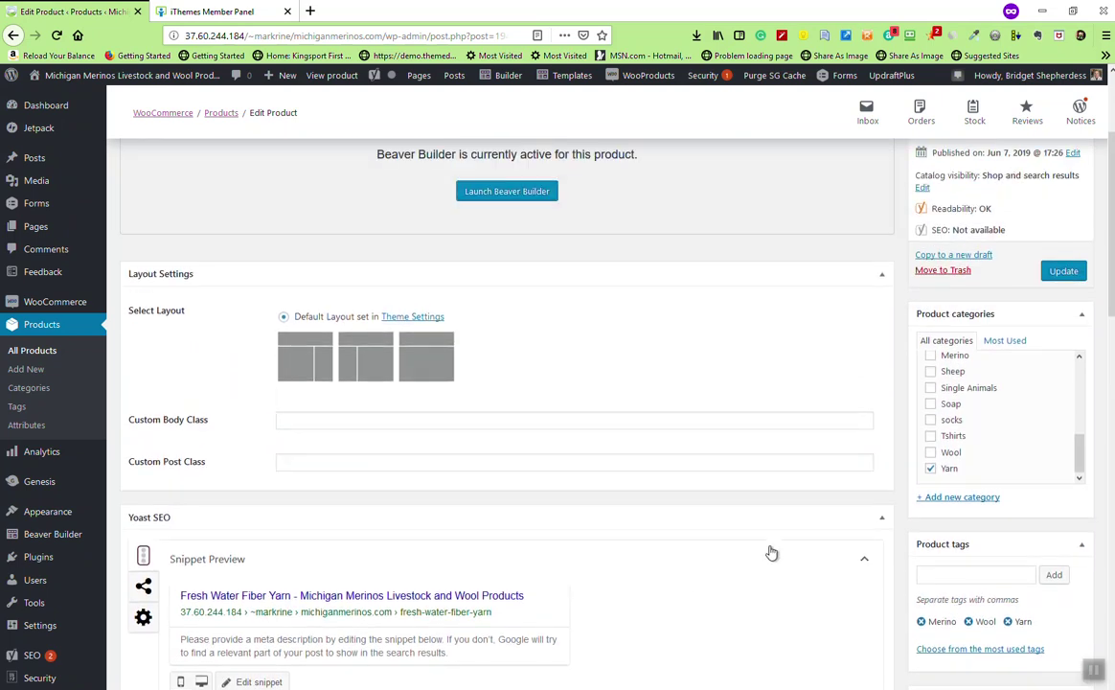
{"action": "scroll", "coordinate": [774, 508], "scroll_direction": "down", "scroll_amount": 12}
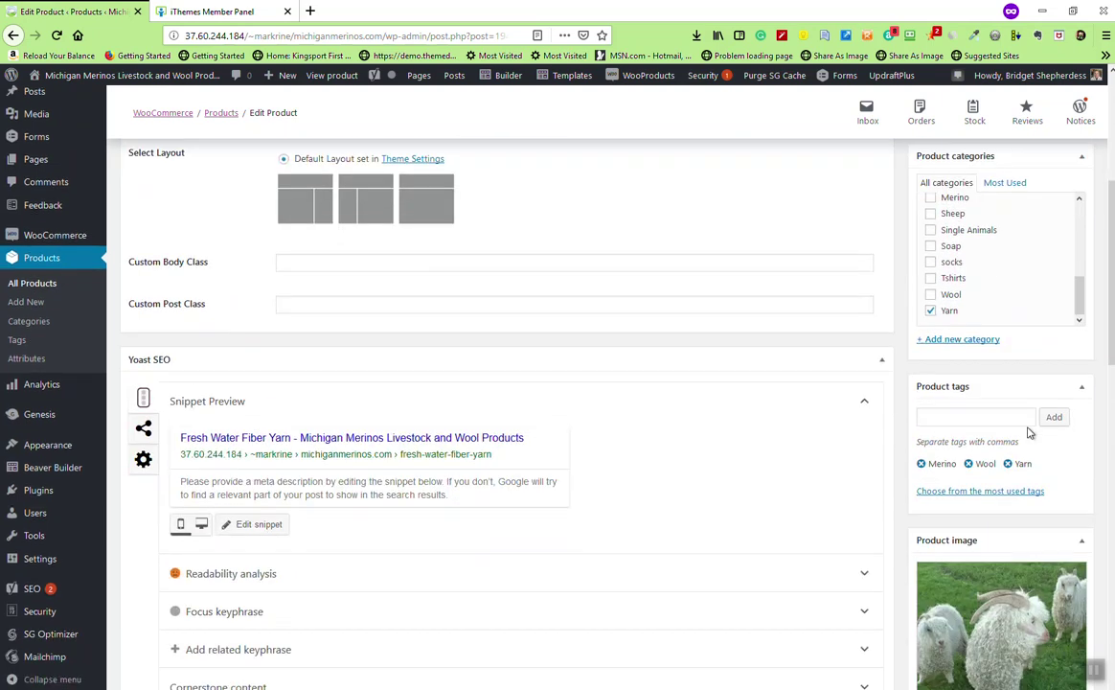
{"action": "scroll", "coordinate": [678, 535], "scroll_direction": "down", "scroll_amount": 3}
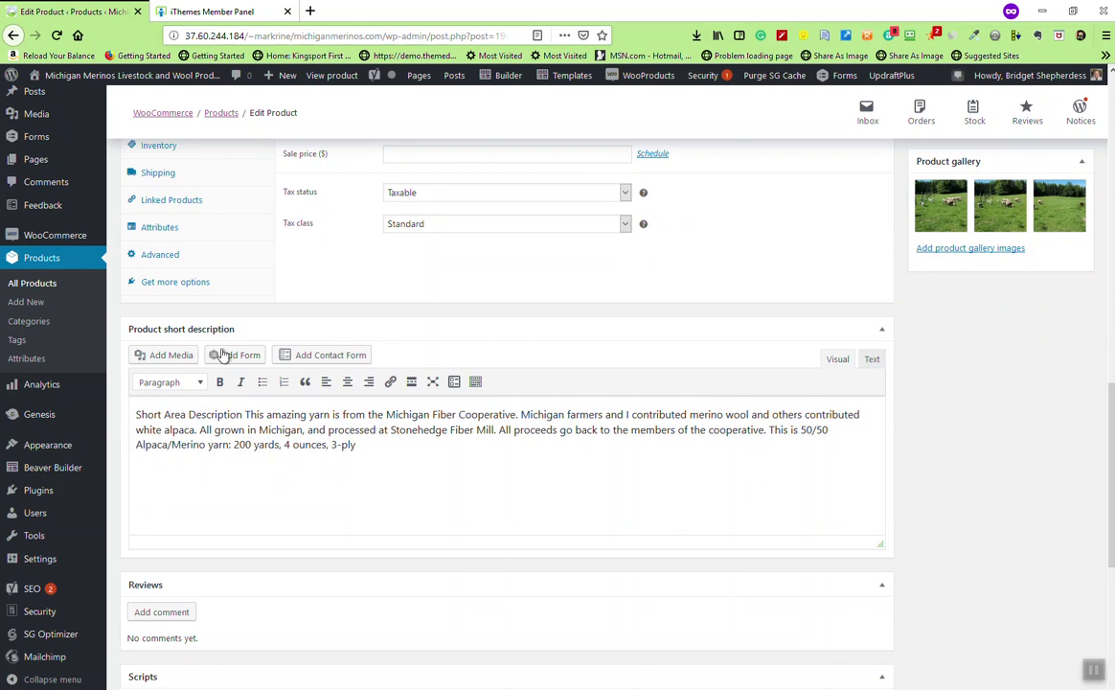
{"action": "scroll", "coordinate": [335, 504], "scroll_direction": "down", "scroll_amount": 3}
{"action": "scroll", "coordinate": [335, 504], "scroll_direction": "up", "scroll_amount": 10}
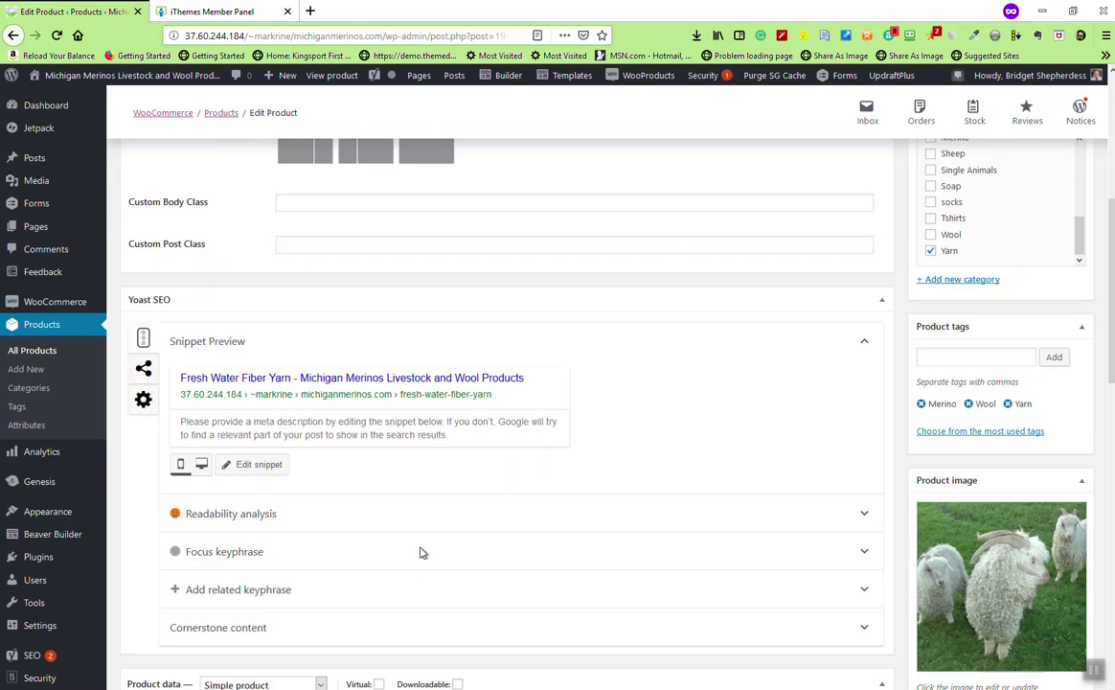
{"action": "scroll", "coordinate": [403, 548], "scroll_direction": "up", "scroll_amount": 6}
{"action": "scroll", "coordinate": [395, 553], "scroll_direction": "down", "scroll_amount": 7}
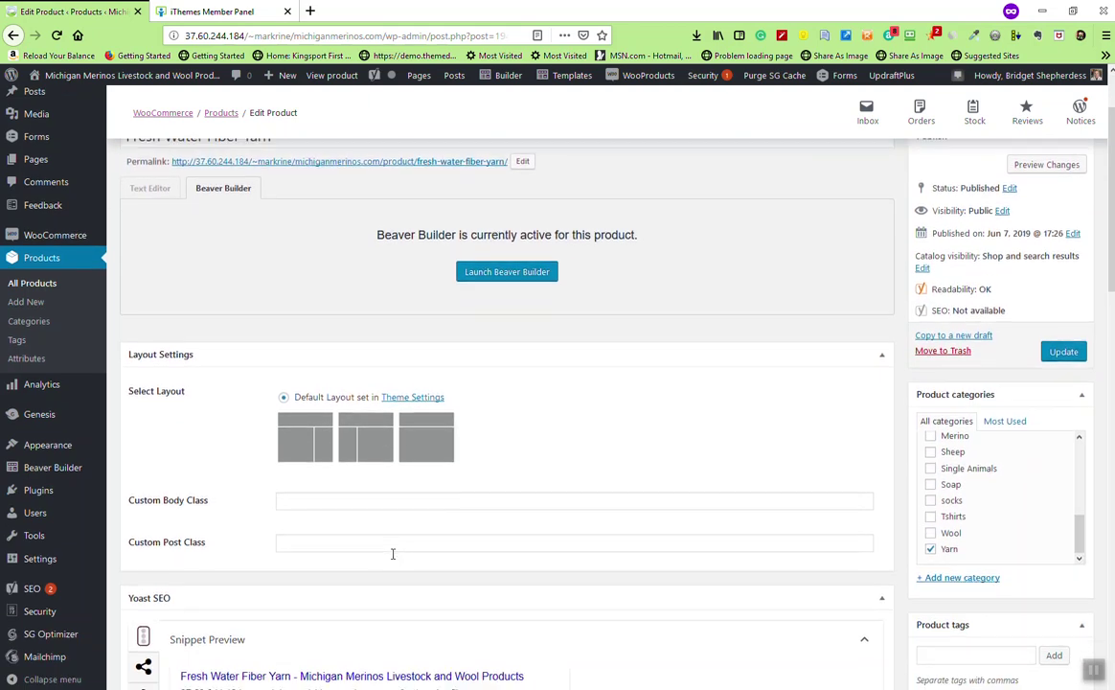
{"action": "scroll", "coordinate": [388, 556], "scroll_direction": "down", "scroll_amount": 2}
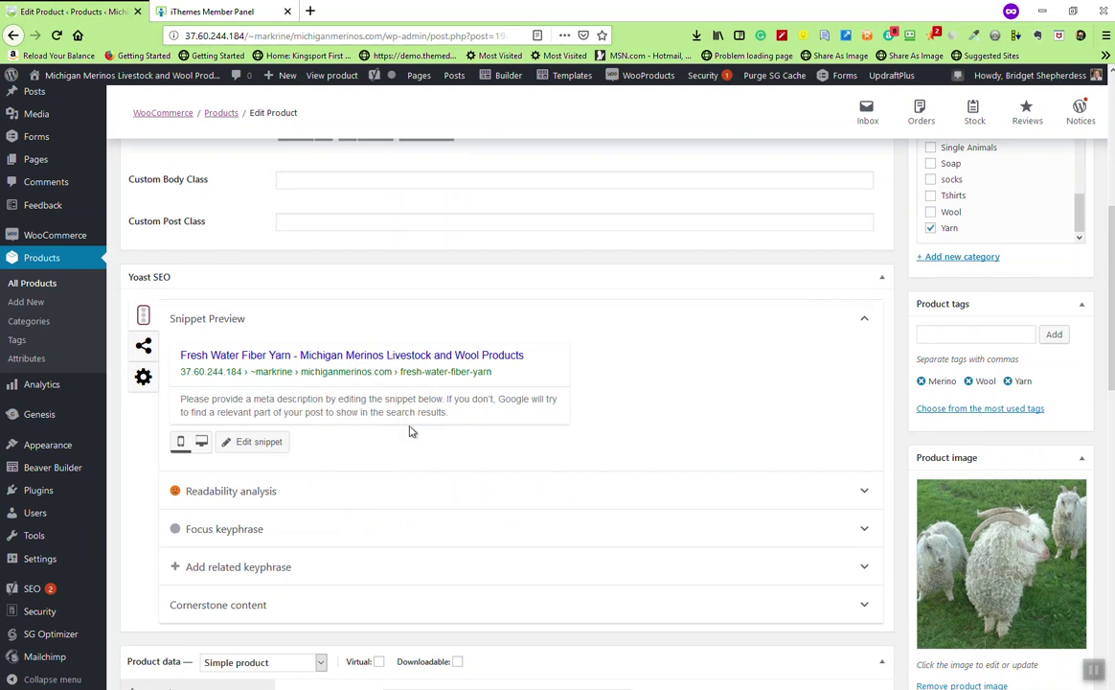
Step: Open the Yoast SEO snippet editor and examine the SEO title, slug and meta description fields
{"action": "left_click", "coordinate": [274, 444]}
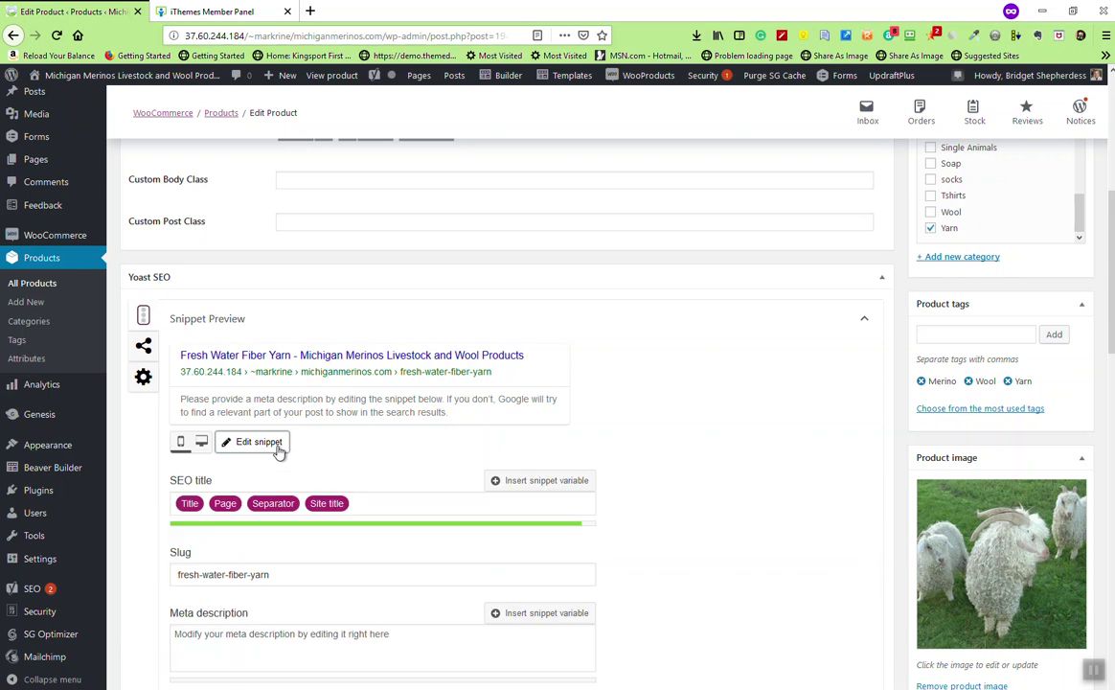
{"action": "scroll", "coordinate": [249, 527], "scroll_direction": "down", "scroll_amount": 2}
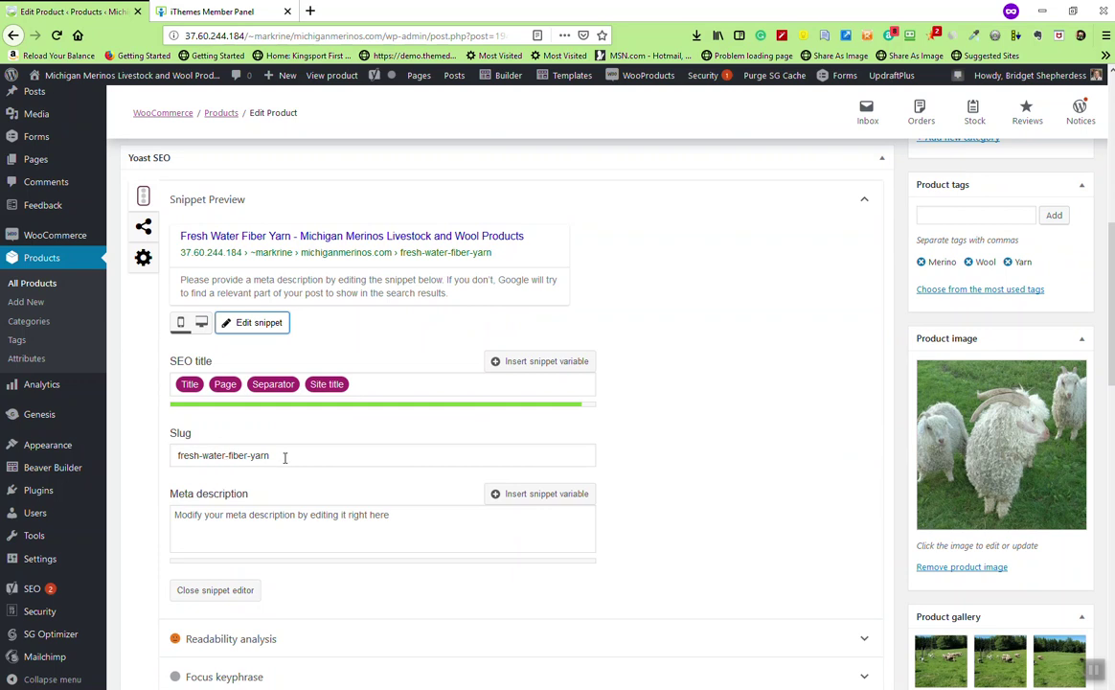
{"action": "left_click", "coordinate": [259, 535]}
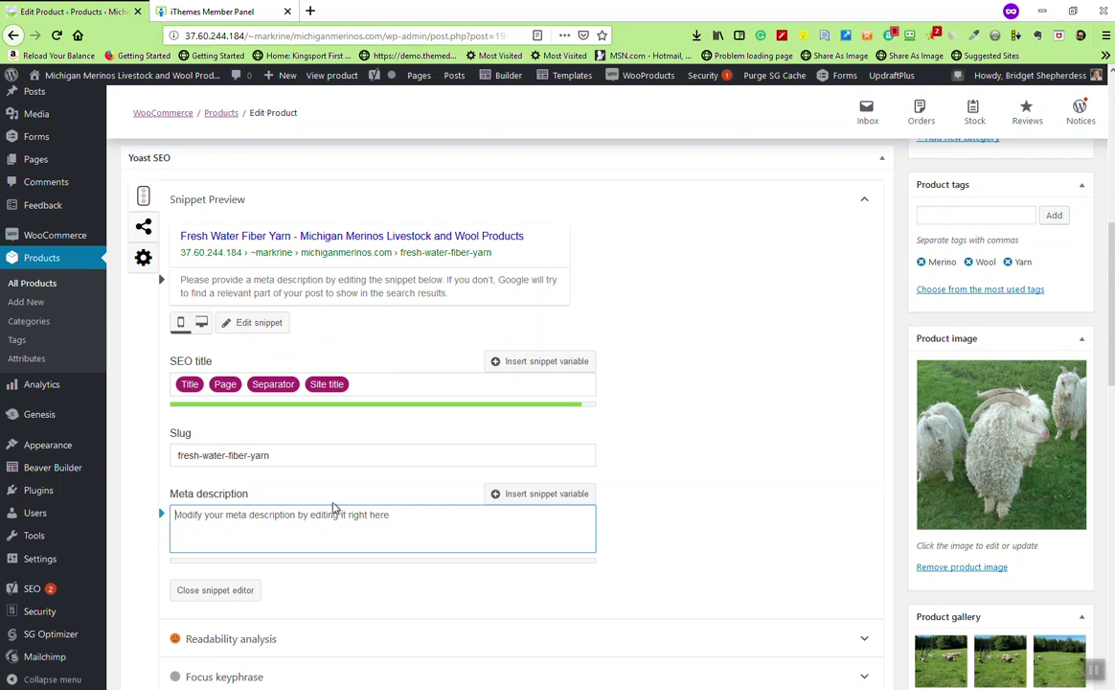
{"action": "left_click", "coordinate": [263, 322]}
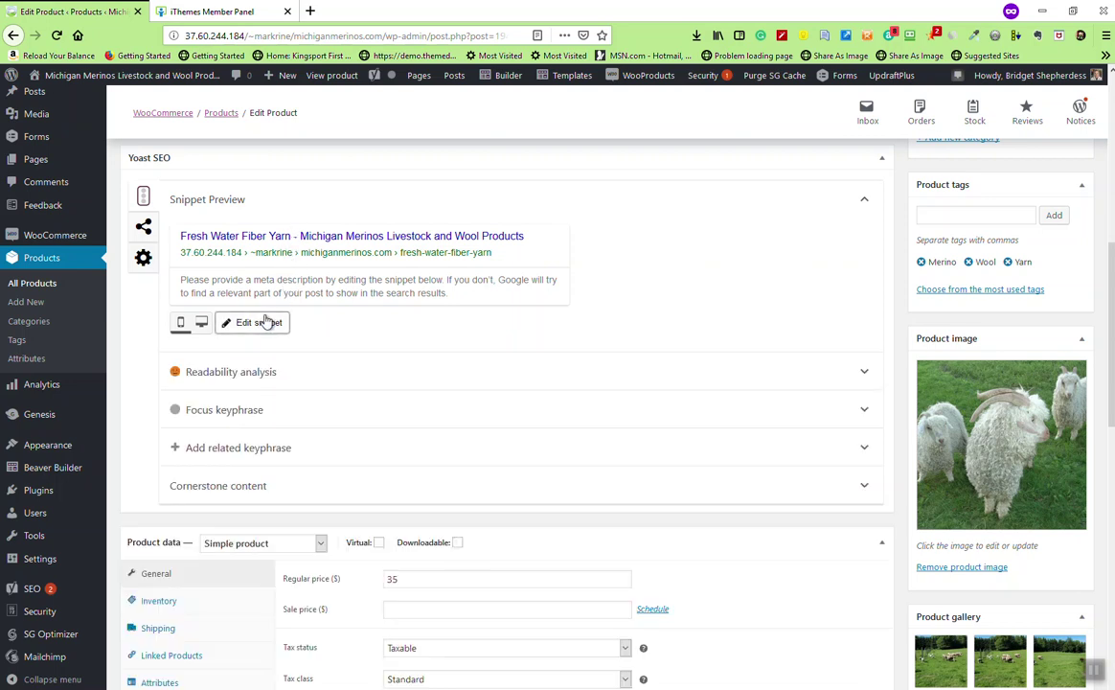
{"action": "left_click", "coordinate": [274, 292]}
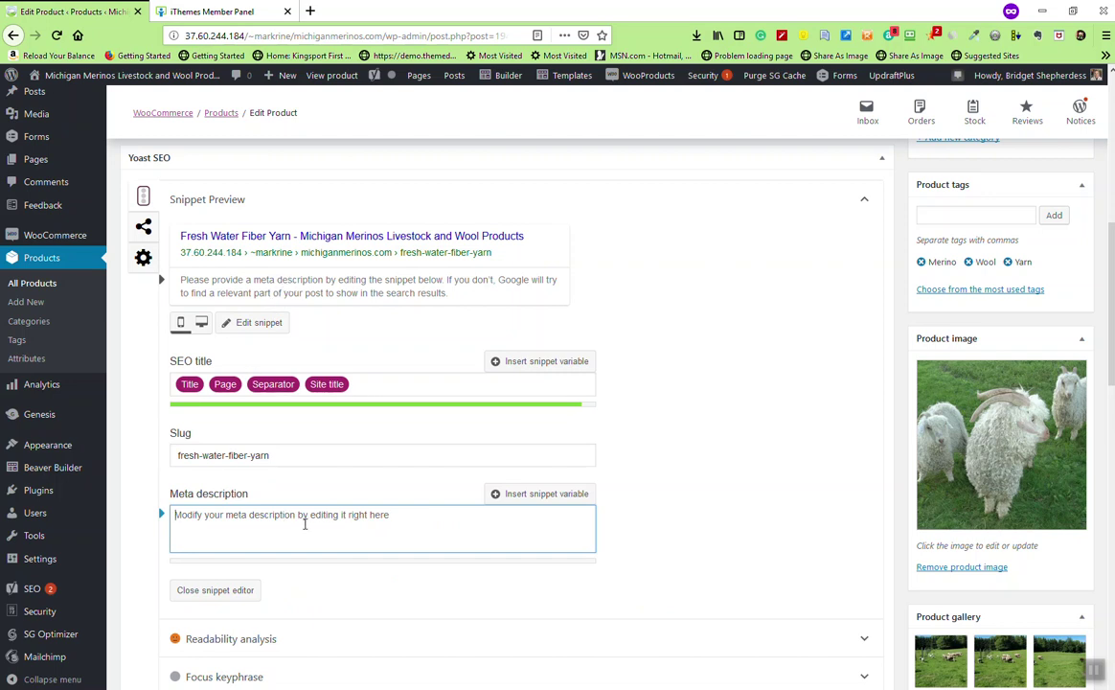
Step: Open the product image chooser, check the file upload option and browse the images in the media library
{"action": "scroll", "coordinate": [805, 604], "scroll_direction": "down", "scroll_amount": 2}
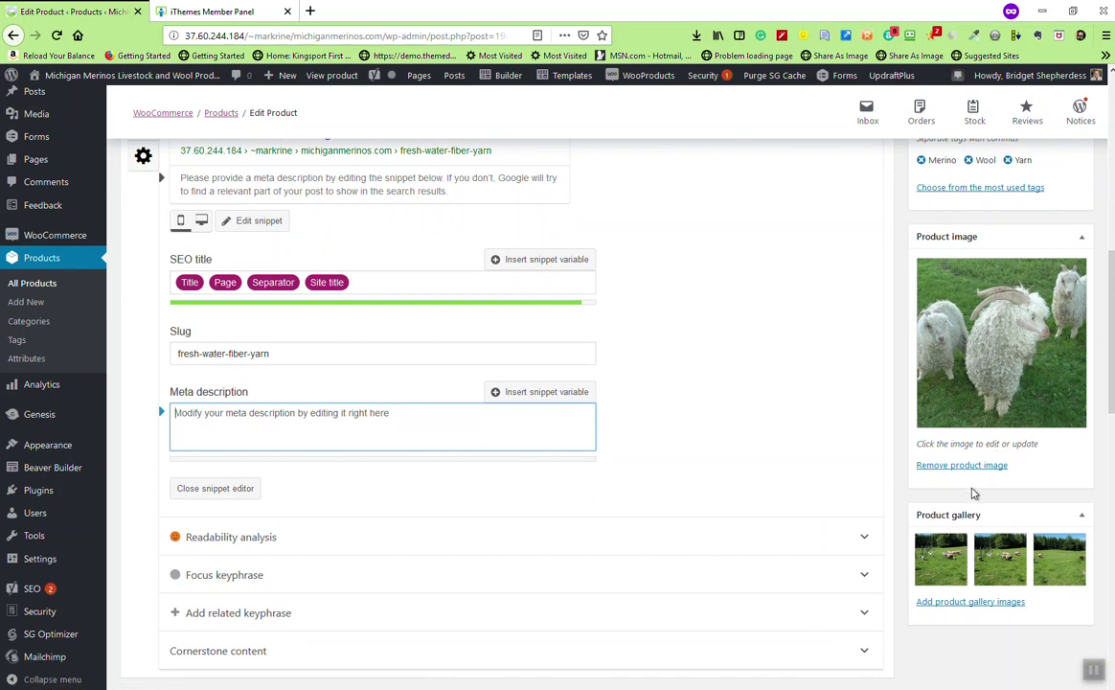
{"action": "left_click", "coordinate": [990, 398]}
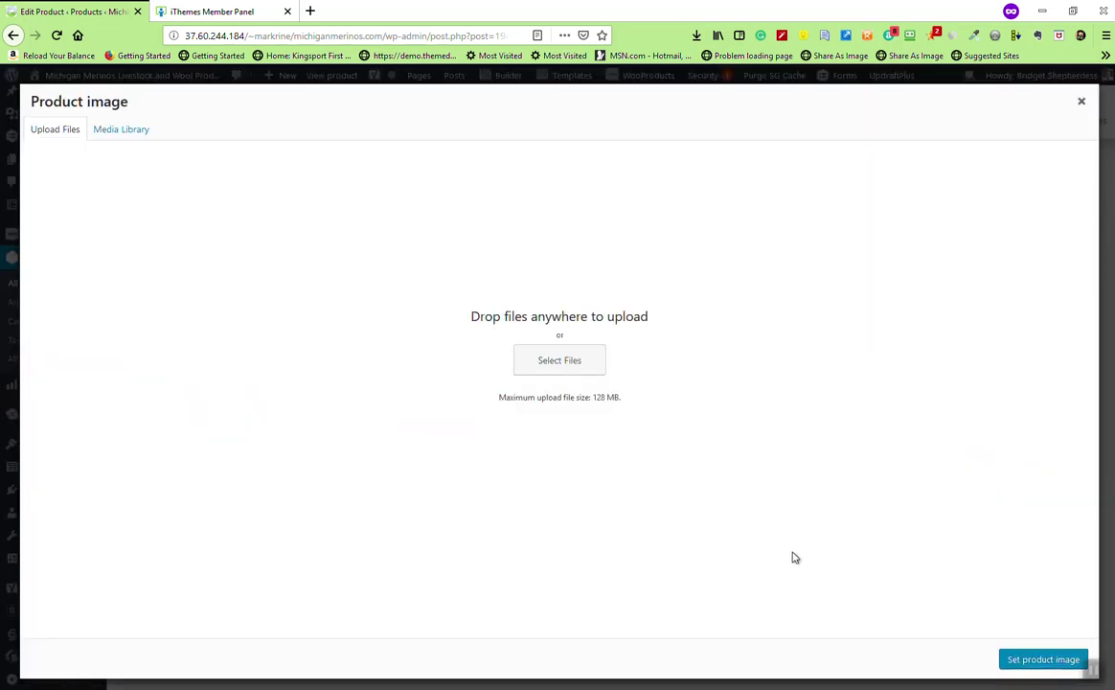
{"action": "left_click", "coordinate": [122, 132]}
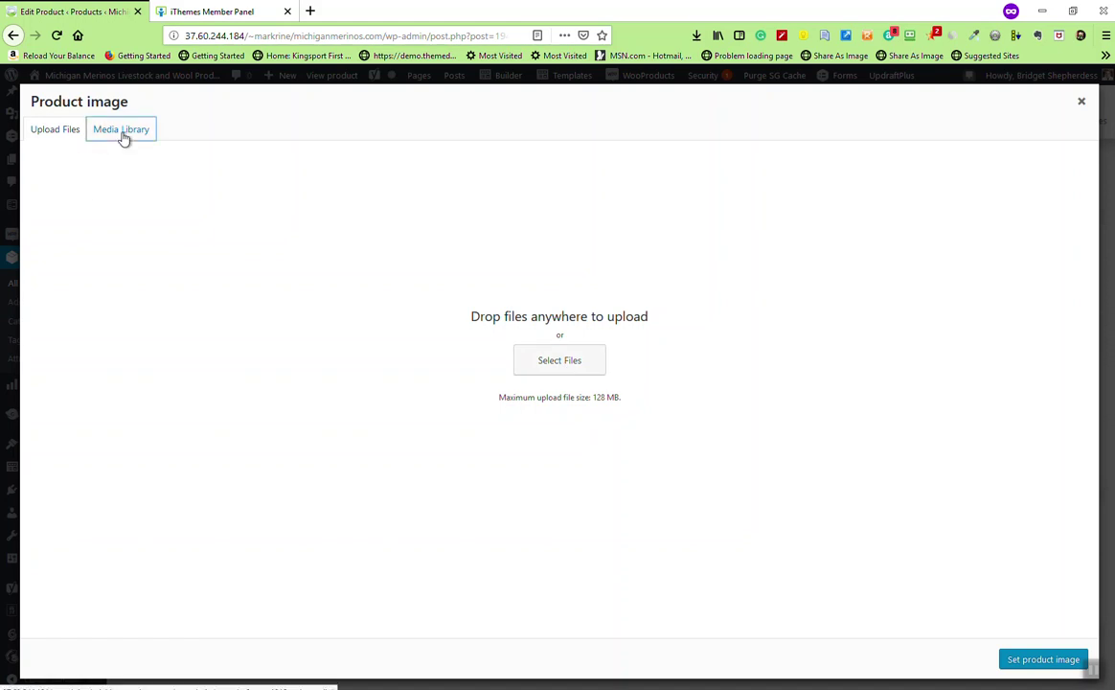
{"action": "left_click", "coordinate": [61, 136]}
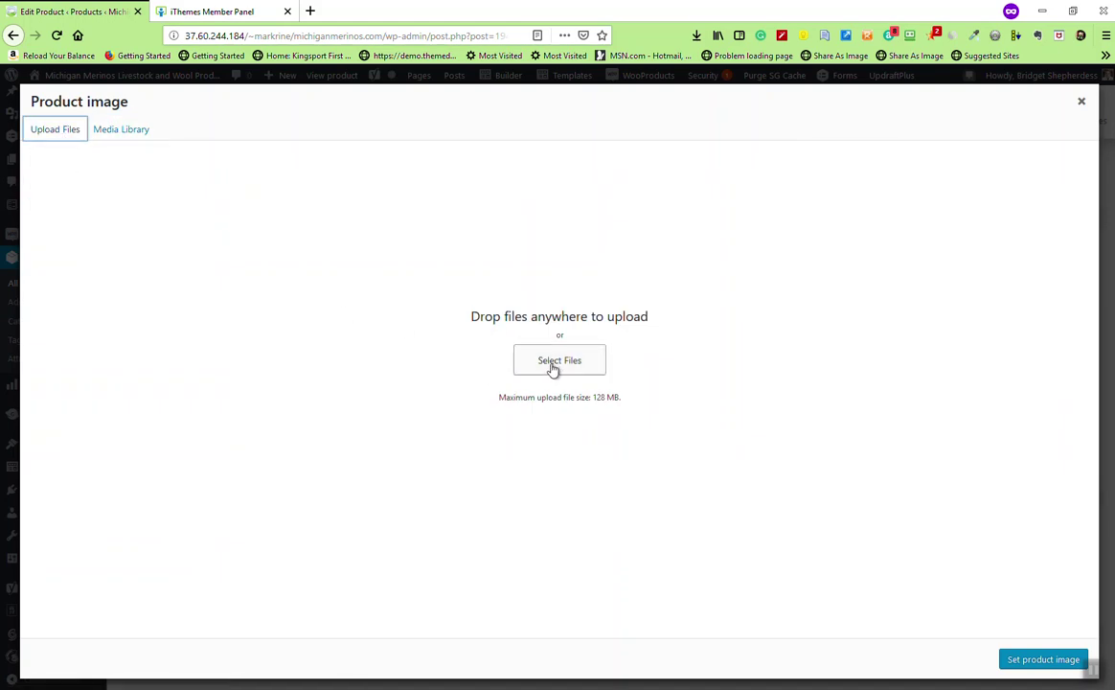
{"action": "left_click", "coordinate": [127, 134]}
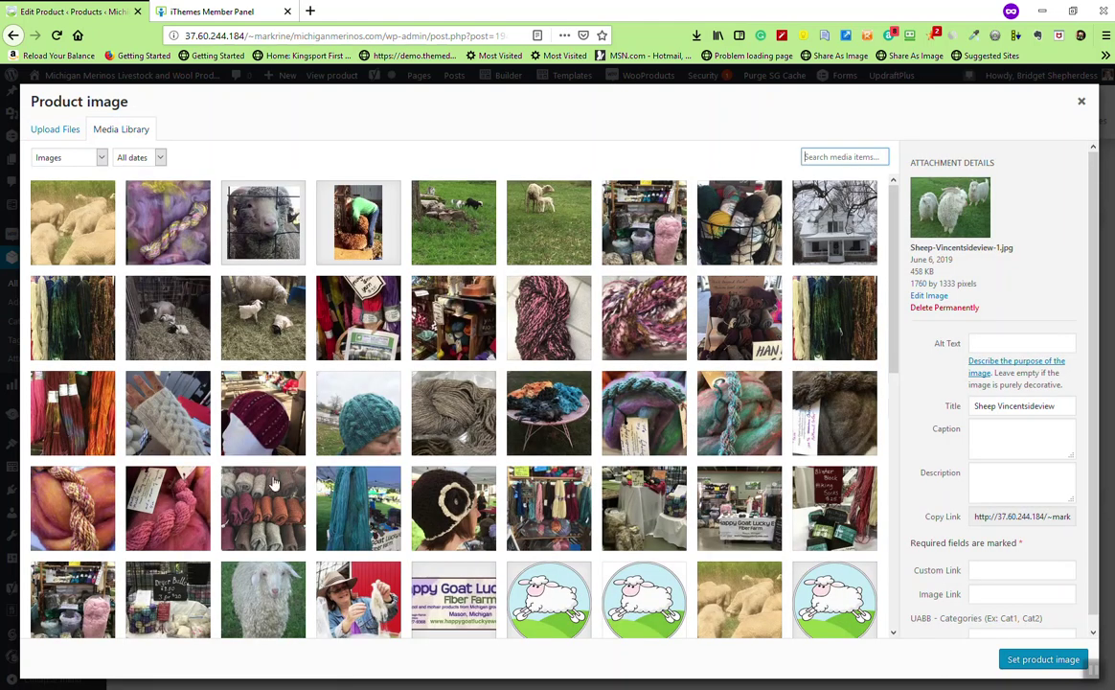
{"action": "scroll", "coordinate": [318, 497], "scroll_direction": "down", "scroll_amount": 1}
{"action": "scroll", "coordinate": [319, 497], "scroll_direction": "down", "scroll_amount": 3}
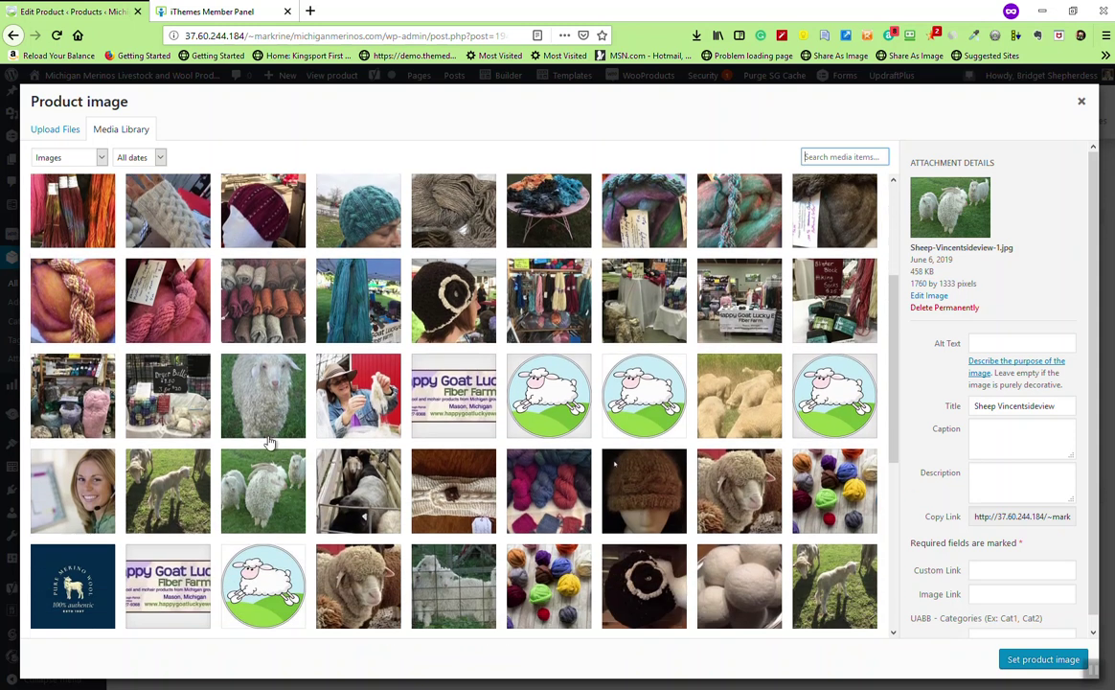
{"action": "scroll", "coordinate": [227, 494], "scroll_direction": "down", "scroll_amount": 1}
{"action": "scroll", "coordinate": [227, 495], "scroll_direction": "up", "scroll_amount": 5}
{"action": "scroll", "coordinate": [418, 469], "scroll_direction": "down", "scroll_amount": 15}
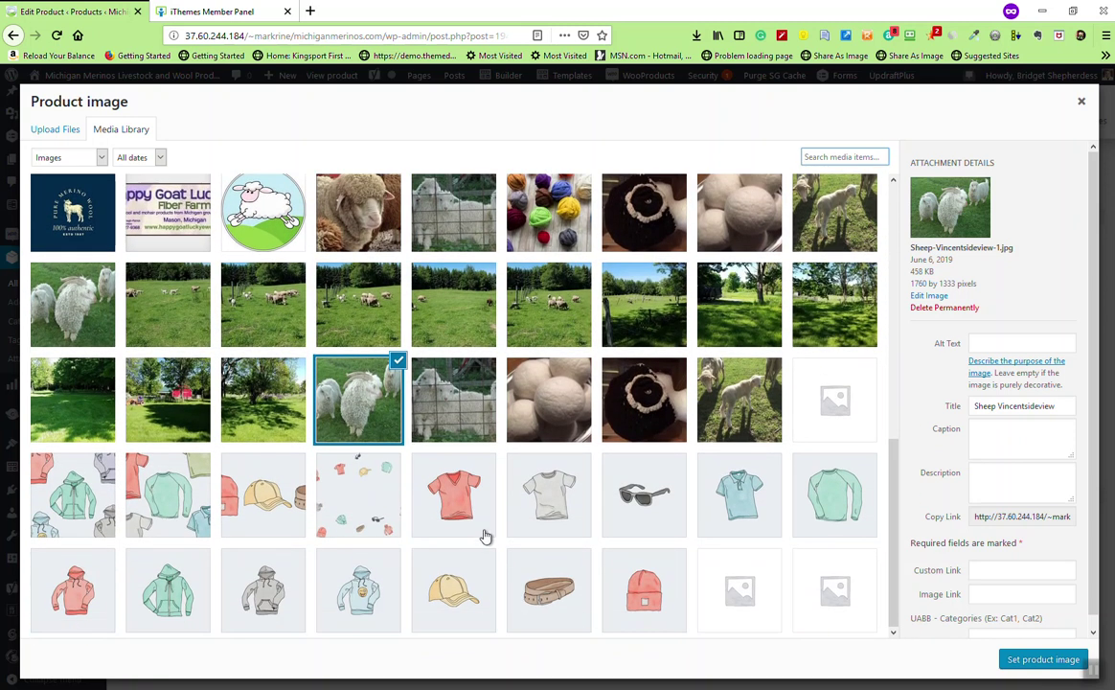
Step: Return to the start of the media library and examine the selected sheep image's alt text and title fields
{"action": "scroll", "coordinate": [484, 494], "scroll_direction": "up", "scroll_amount": 4}
{"action": "scroll", "coordinate": [481, 552], "scroll_direction": "up", "scroll_amount": 7}
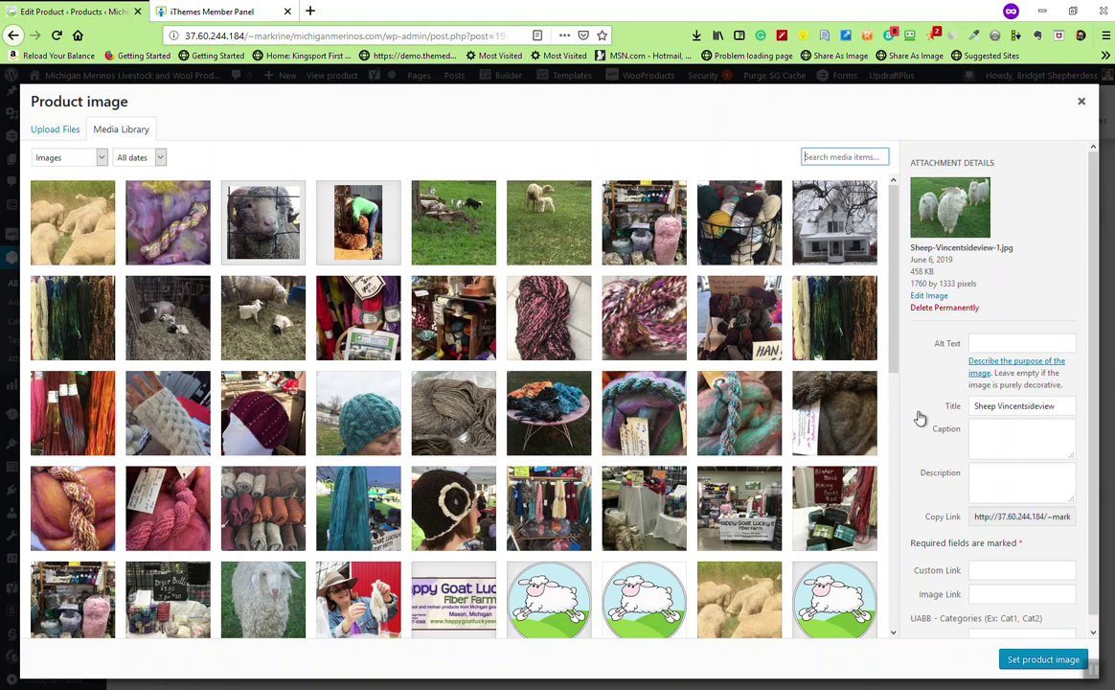
{"action": "left_click", "coordinate": [982, 345]}
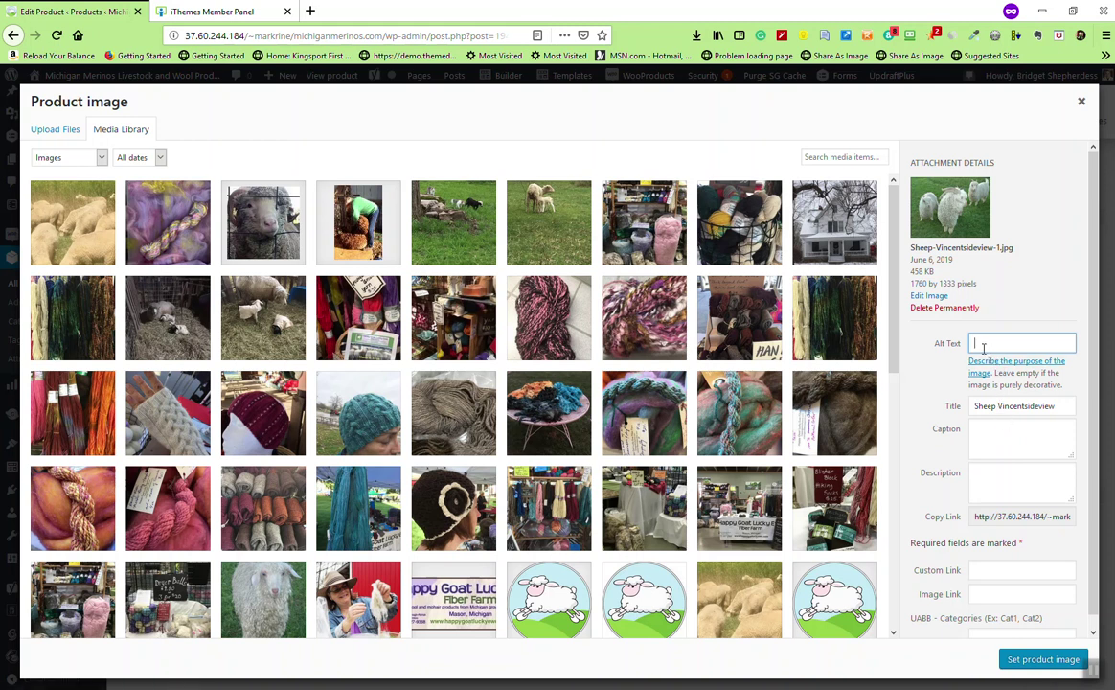
{"action": "left_click", "coordinate": [988, 407]}
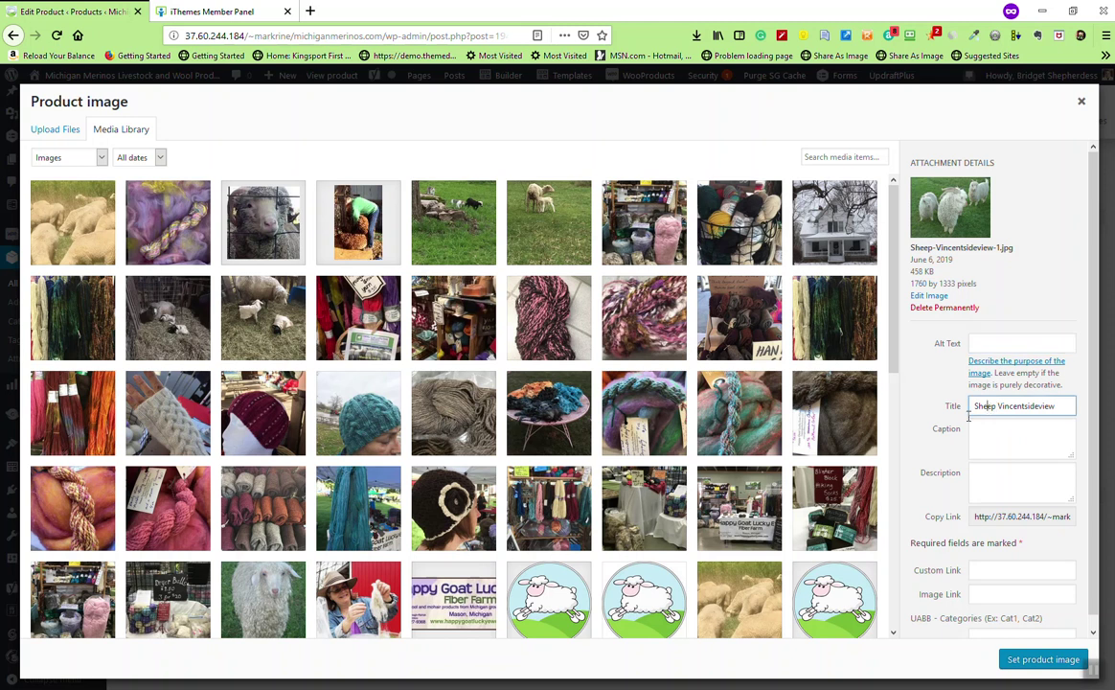
Step: Choose the teal knitted hat photo, check its alt text, title, caption and description fields, and set it as the product image
{"action": "left_click", "coordinate": [522, 316]}
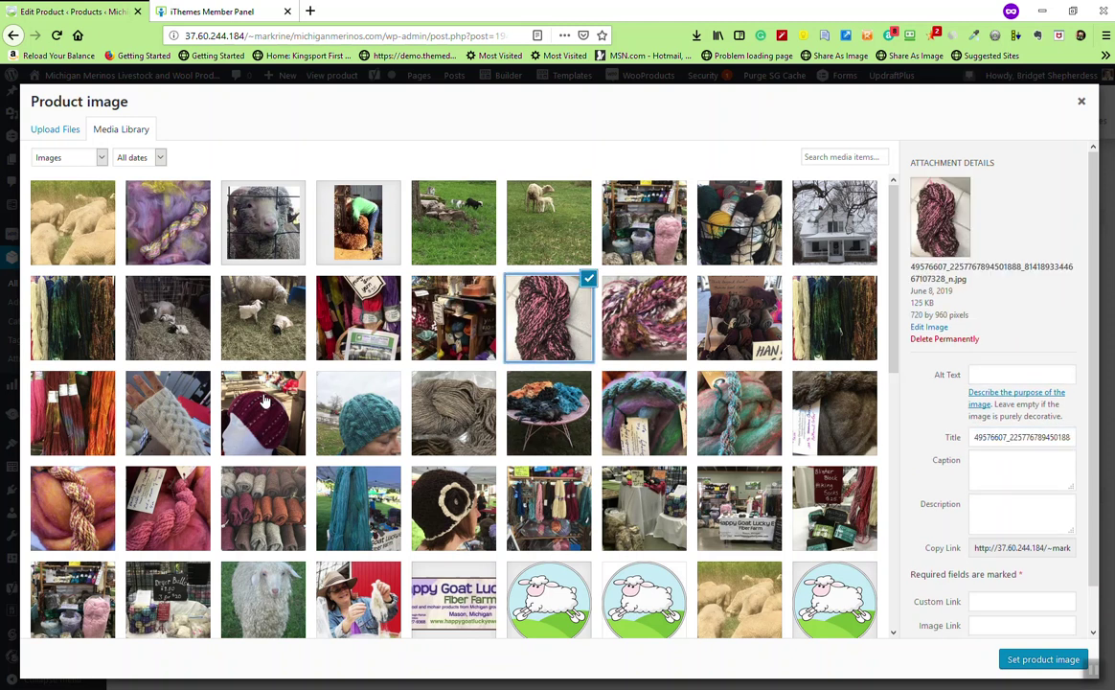
{"action": "left_click", "coordinate": [320, 397]}
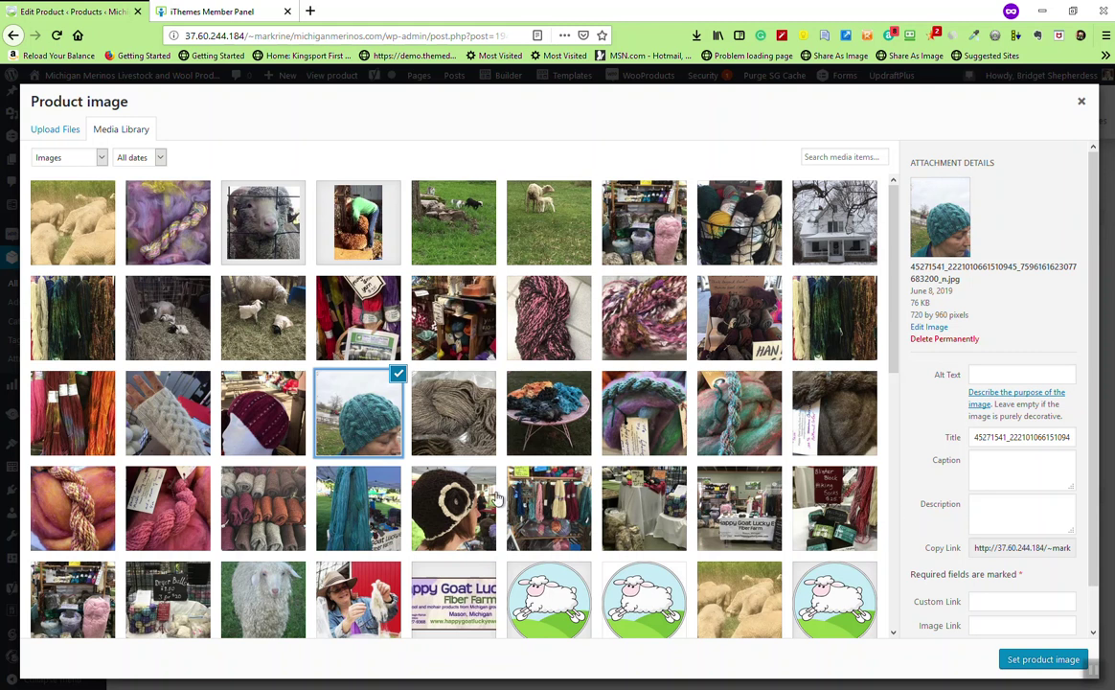
{"action": "left_click", "coordinate": [982, 375]}
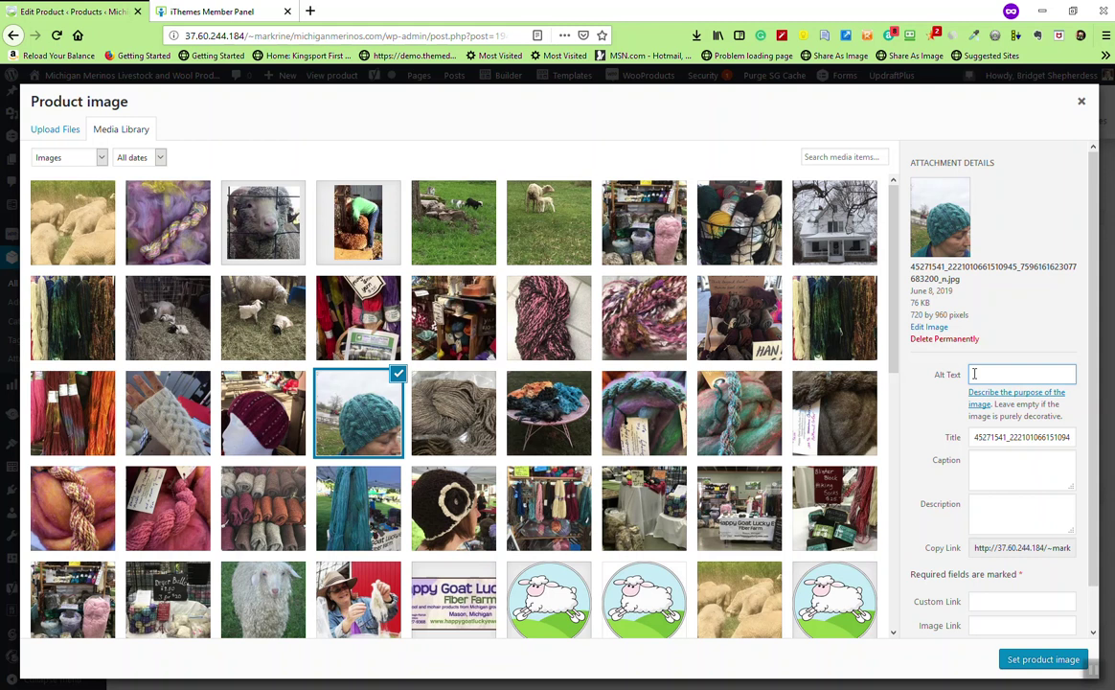
{"action": "left_click", "coordinate": [988, 438]}
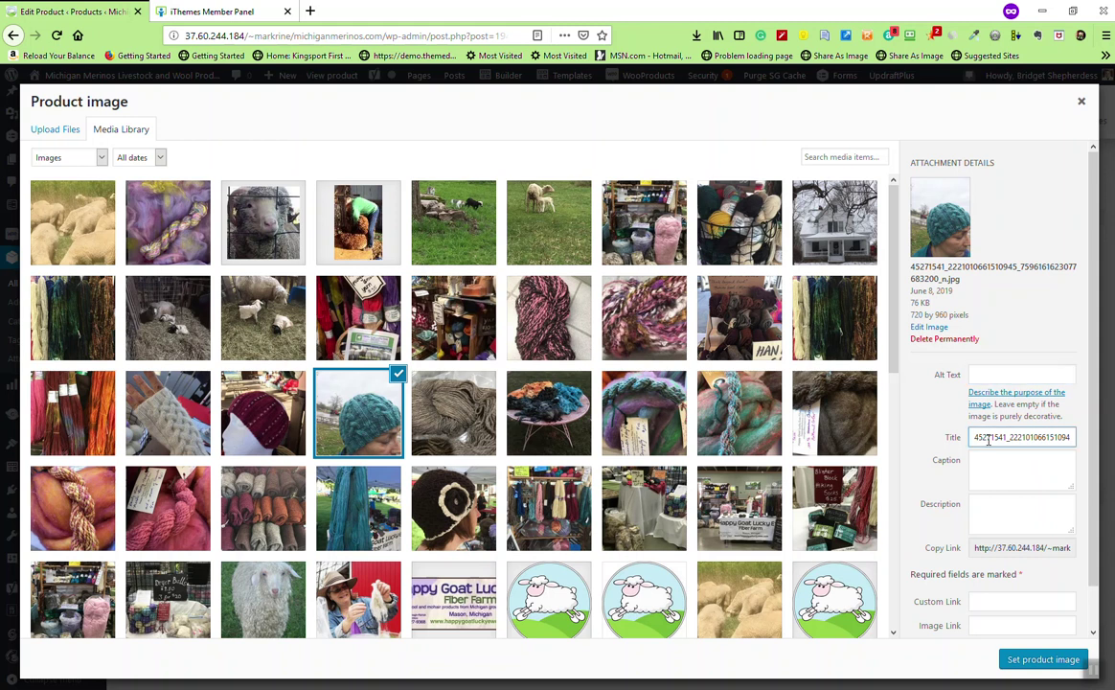
{"action": "double_click", "coordinate": [978, 438]}
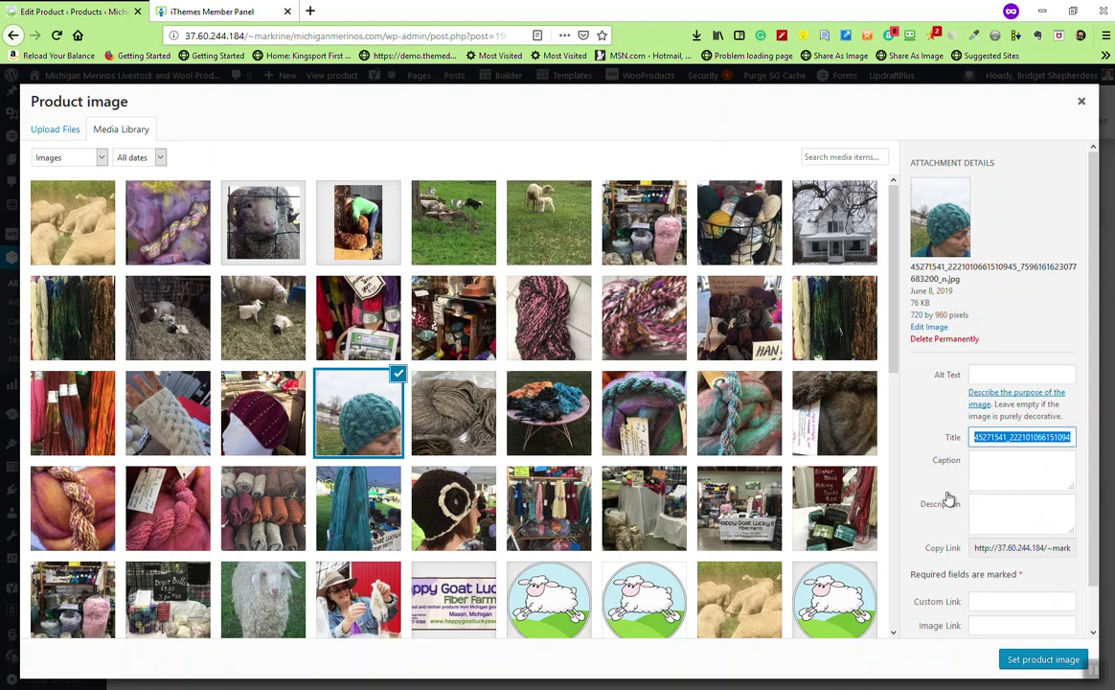
{"action": "left_click", "coordinate": [1017, 464]}
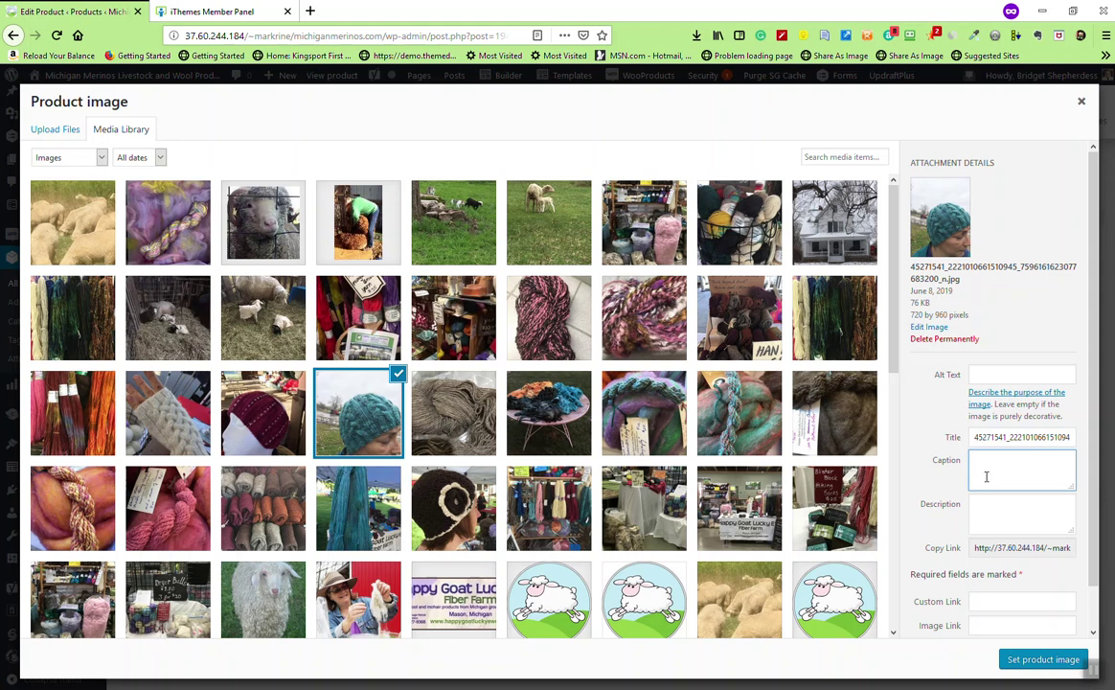
{"action": "left_click", "coordinate": [1003, 527]}
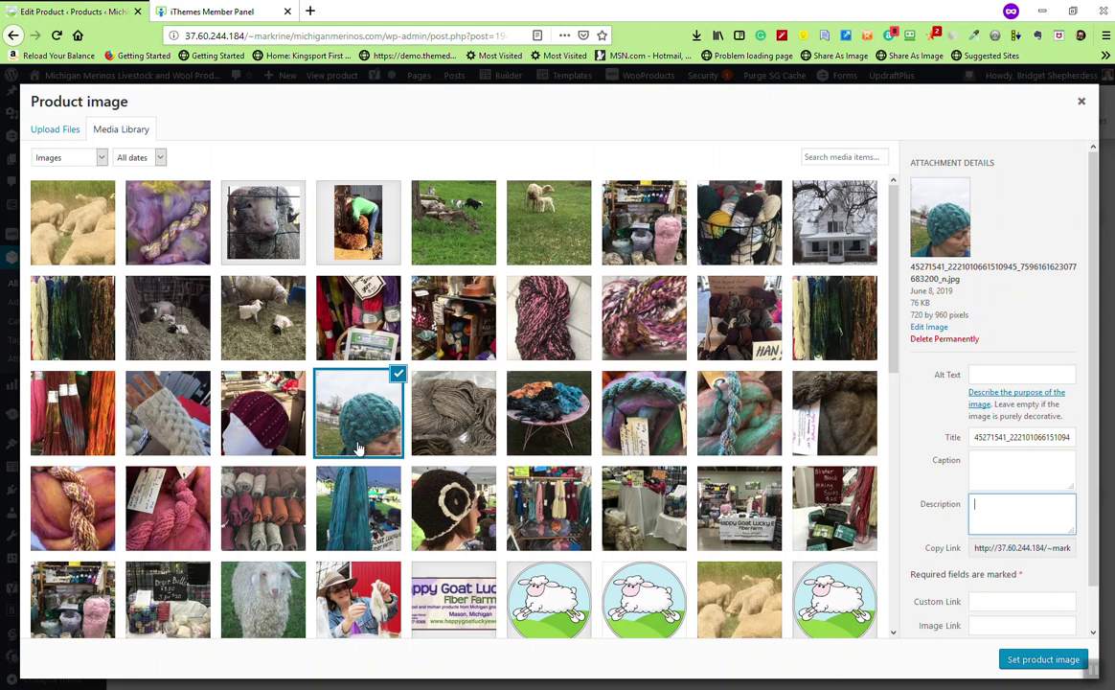
{"action": "left_click", "coordinate": [1041, 660]}
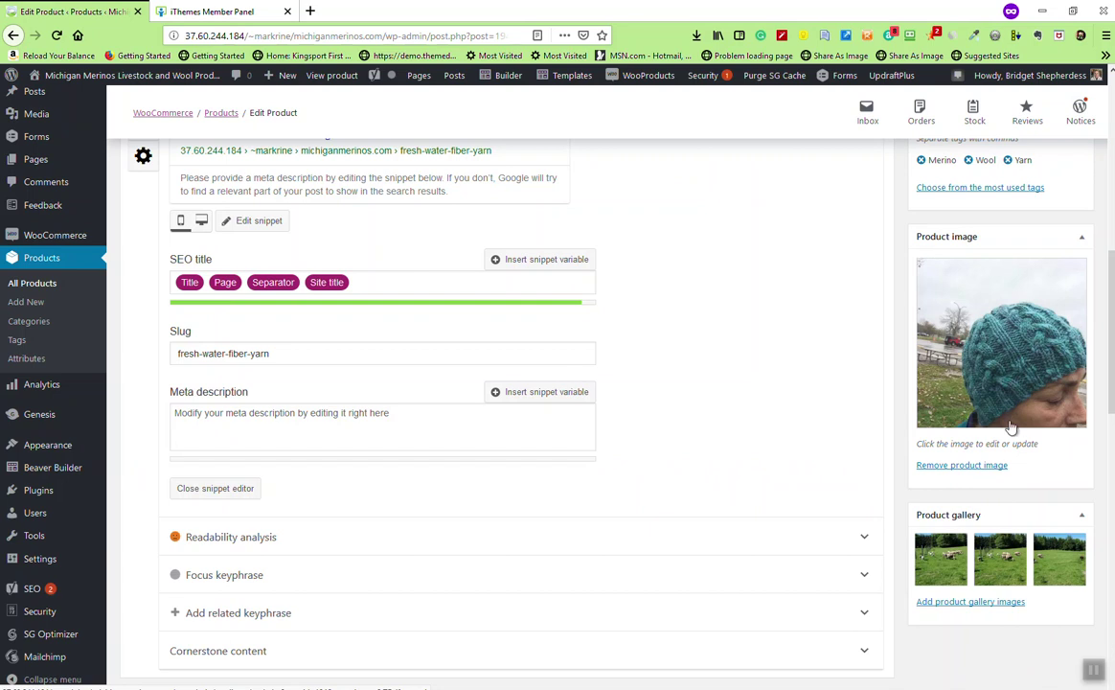
Step: Open the media chooser for product gallery images and close it without adding any
{"action": "scroll", "coordinate": [976, 484], "scroll_direction": "down", "scroll_amount": 2}
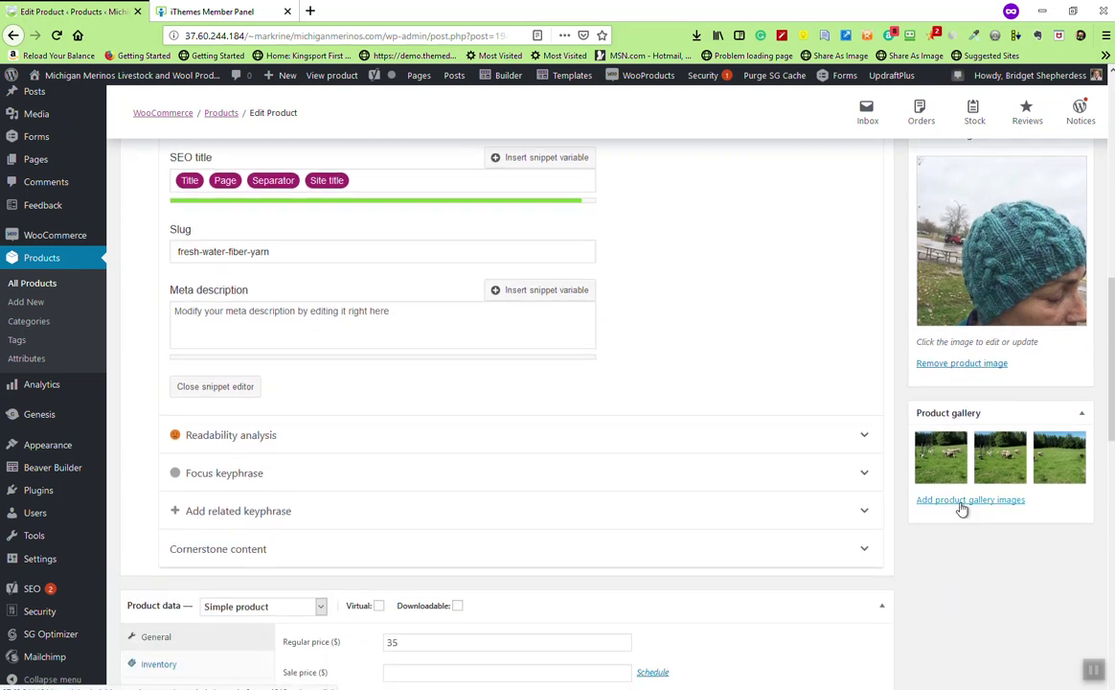
{"action": "left_click", "coordinate": [962, 503]}
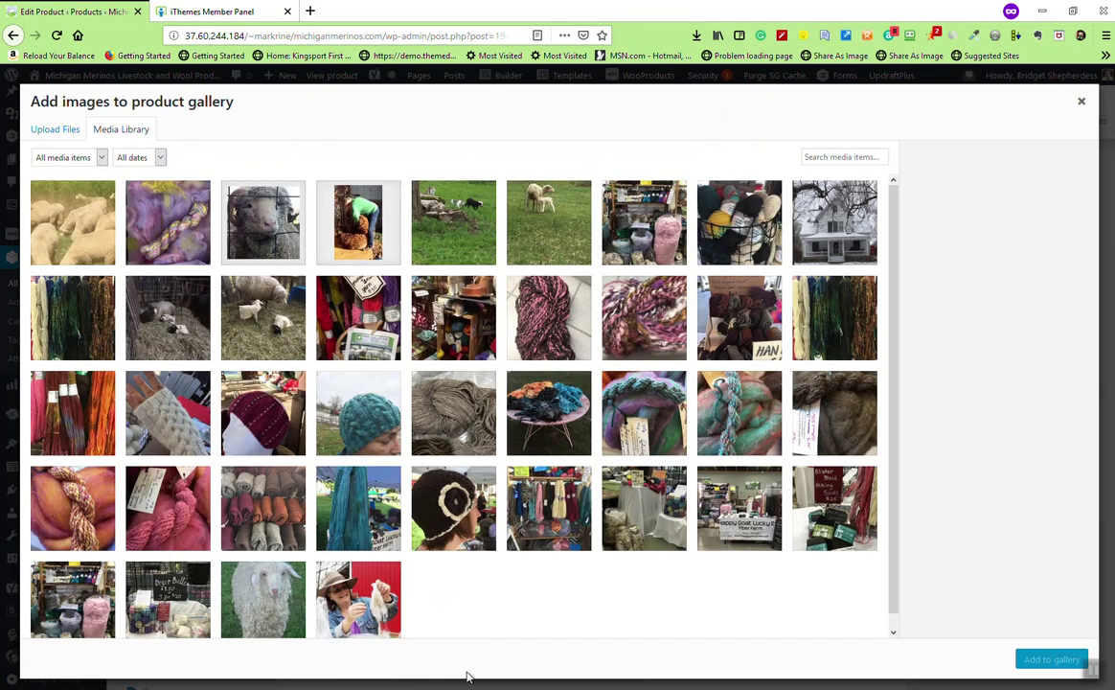
{"action": "left_click", "coordinate": [1080, 102]}
Step: Review the product from its title through the layout settings, Yoast SEO snippet and regular price to the short description
{"action": "scroll", "coordinate": [640, 473], "scroll_direction": "up", "scroll_amount": 6}
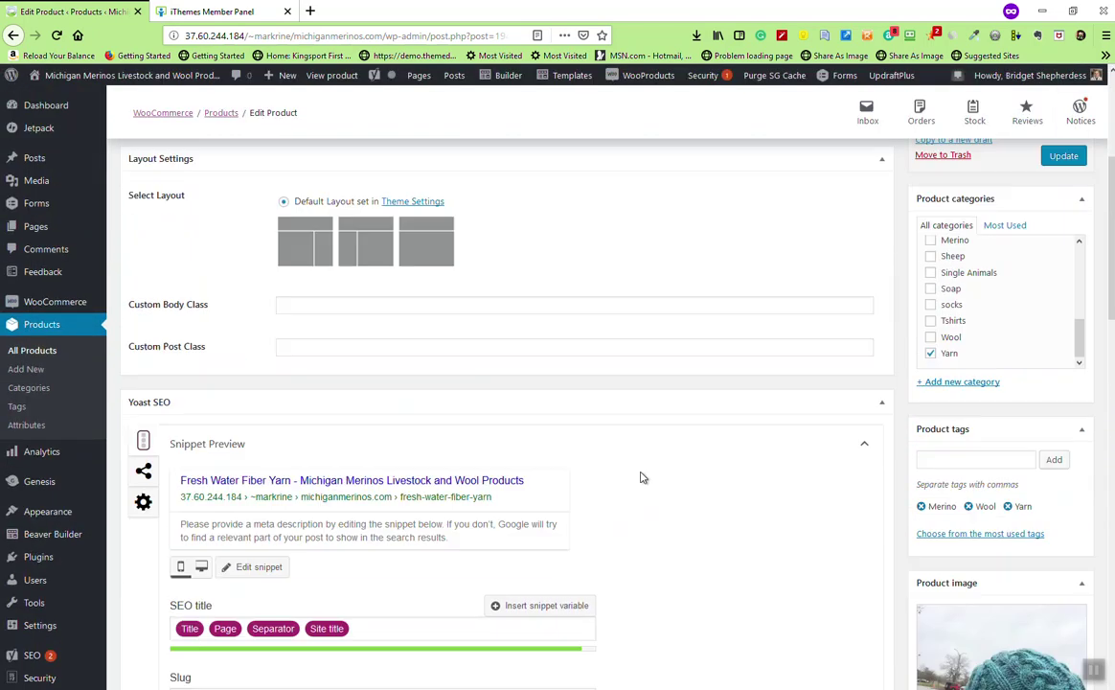
{"action": "scroll", "coordinate": [621, 465], "scroll_direction": "up", "scroll_amount": 2}
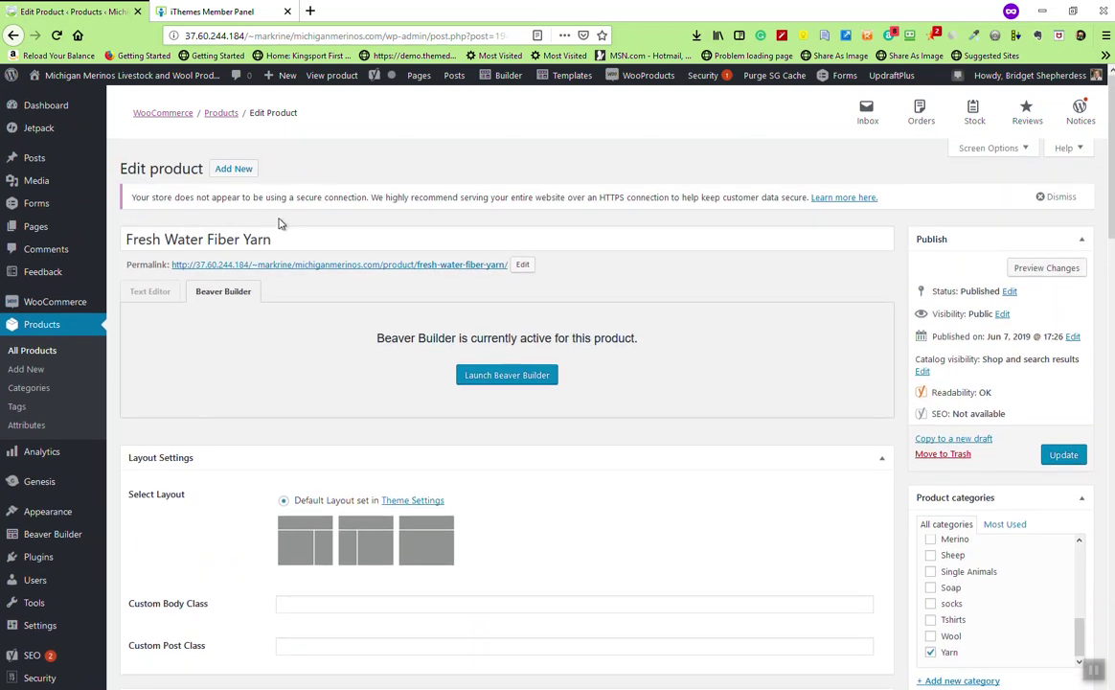
{"action": "triple_click", "coordinate": [274, 248]}
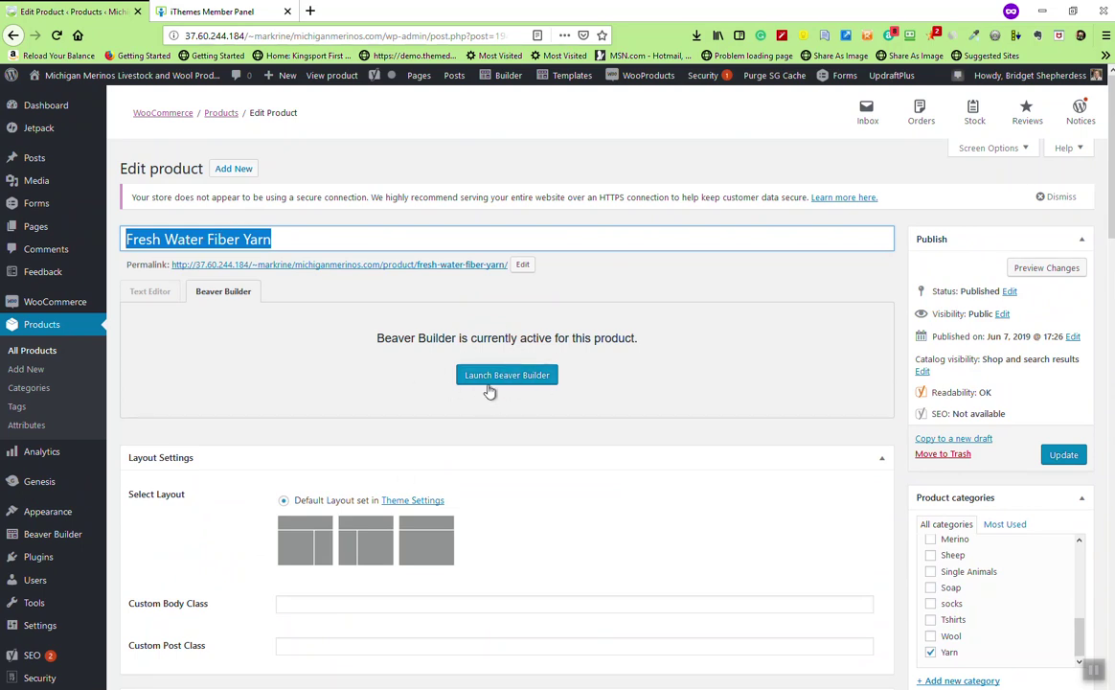
{"action": "scroll", "coordinate": [623, 489], "scroll_direction": "down", "scroll_amount": 3}
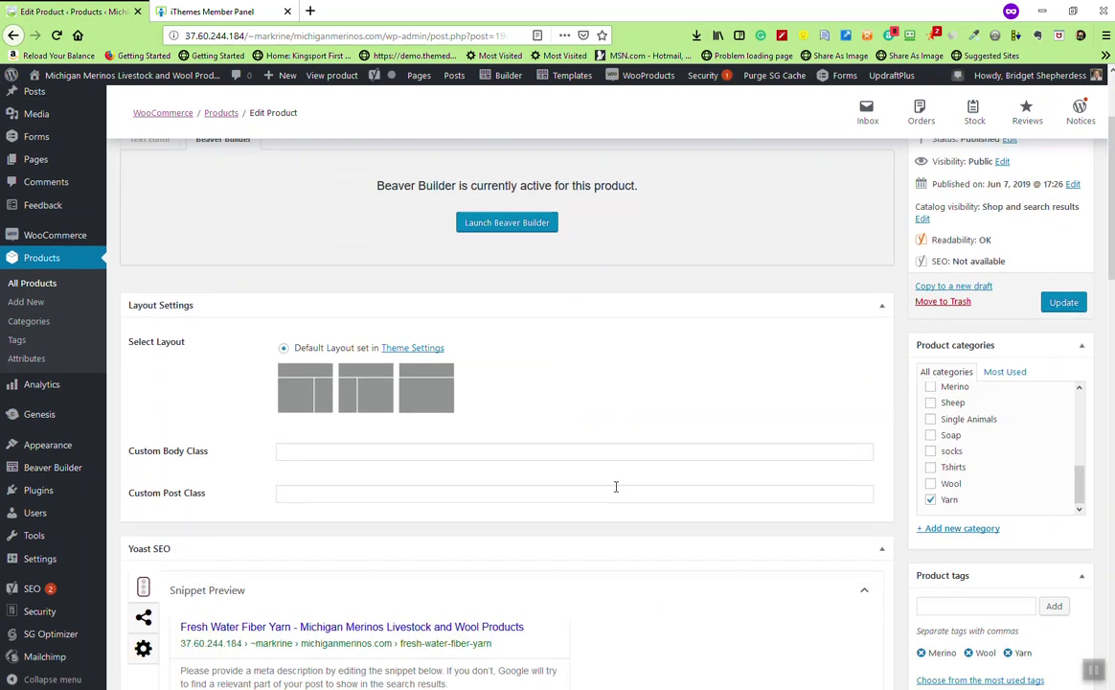
{"action": "scroll", "coordinate": [642, 550], "scroll_direction": "up", "scroll_amount": 3}
{"action": "scroll", "coordinate": [642, 550], "scroll_direction": "down", "scroll_amount": 3}
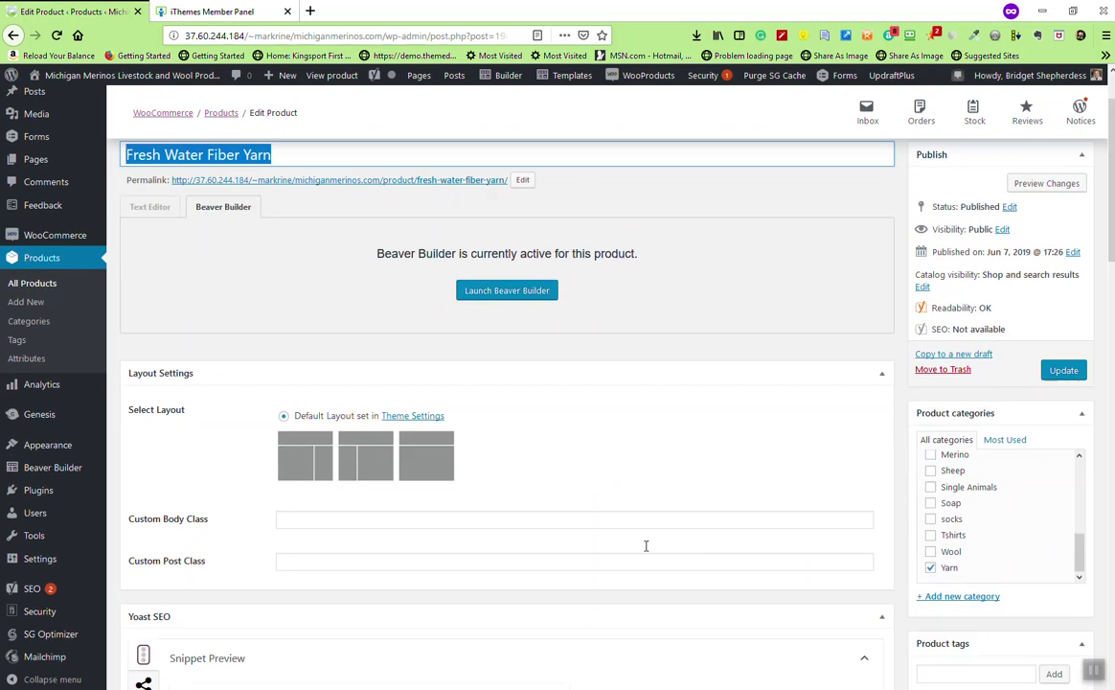
{"action": "scroll", "coordinate": [644, 548], "scroll_direction": "down", "scroll_amount": 3}
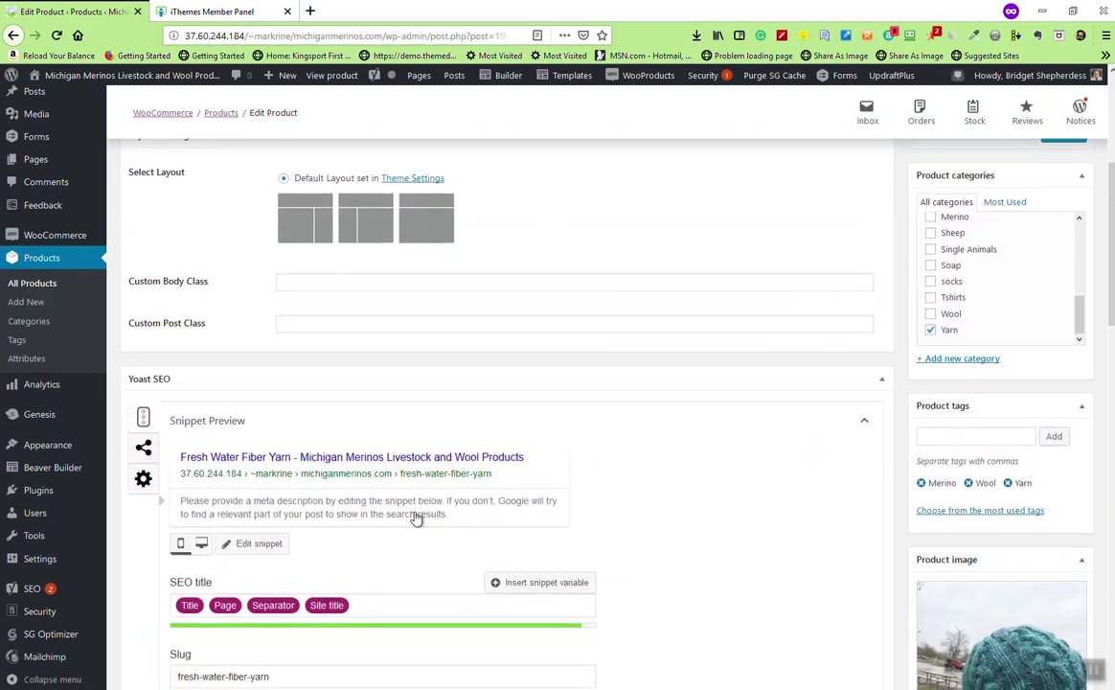
{"action": "scroll", "coordinate": [448, 515], "scroll_direction": "down", "scroll_amount": 2}
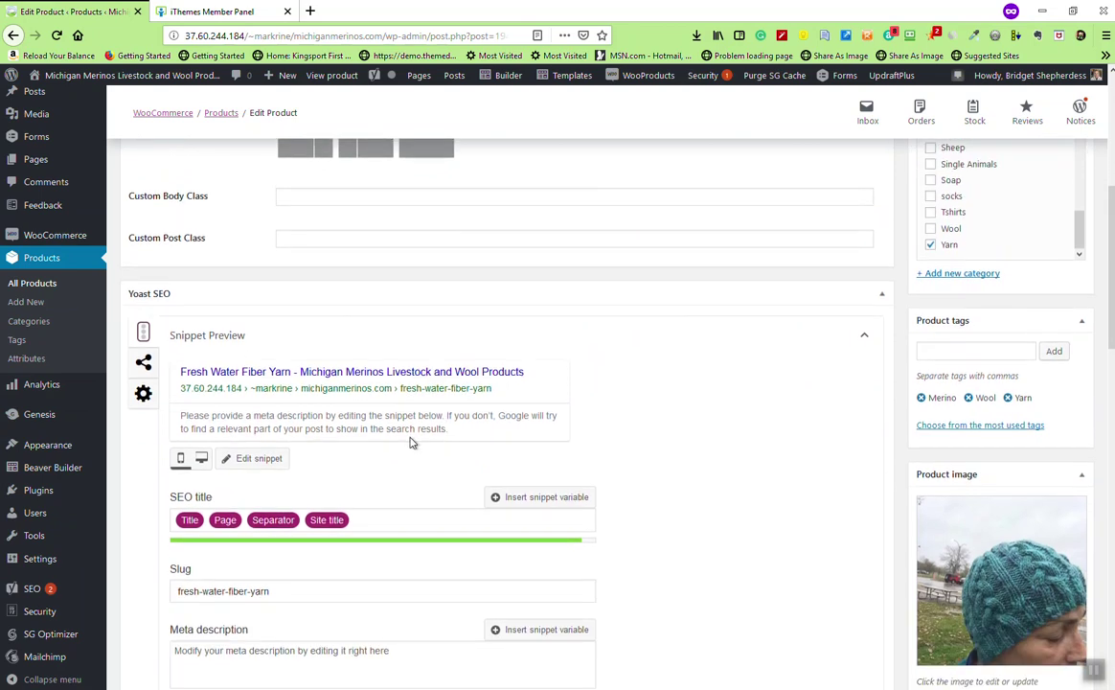
{"action": "scroll", "coordinate": [340, 399], "scroll_direction": "down", "scroll_amount": 12}
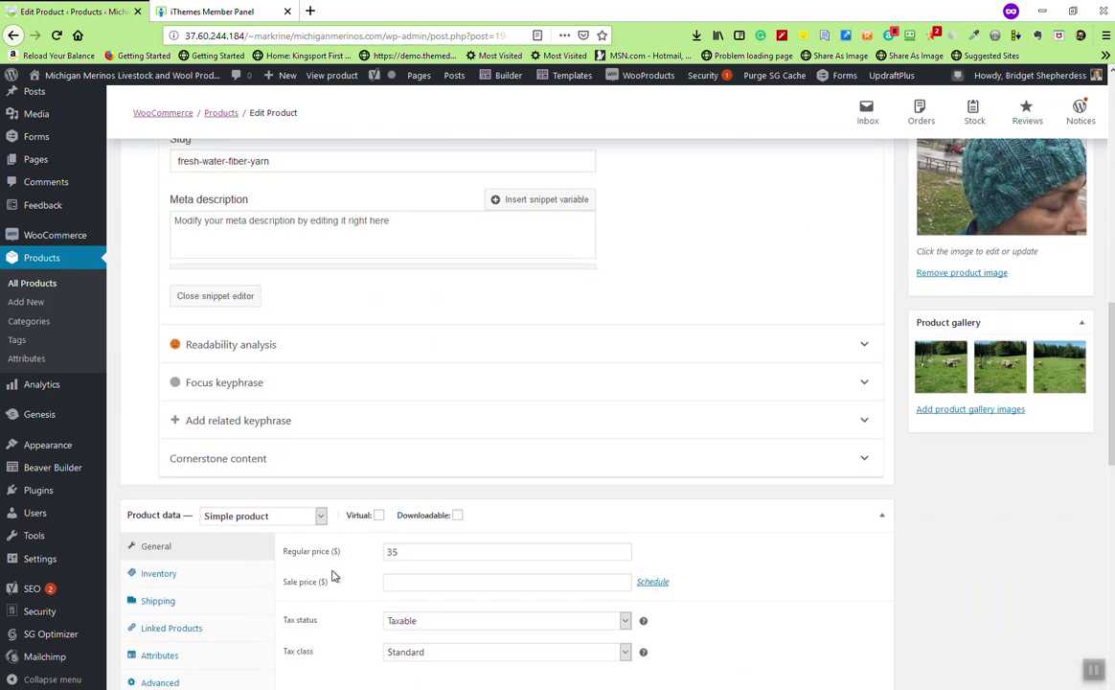
{"action": "scroll", "coordinate": [408, 408], "scroll_direction": "down", "scroll_amount": 1}
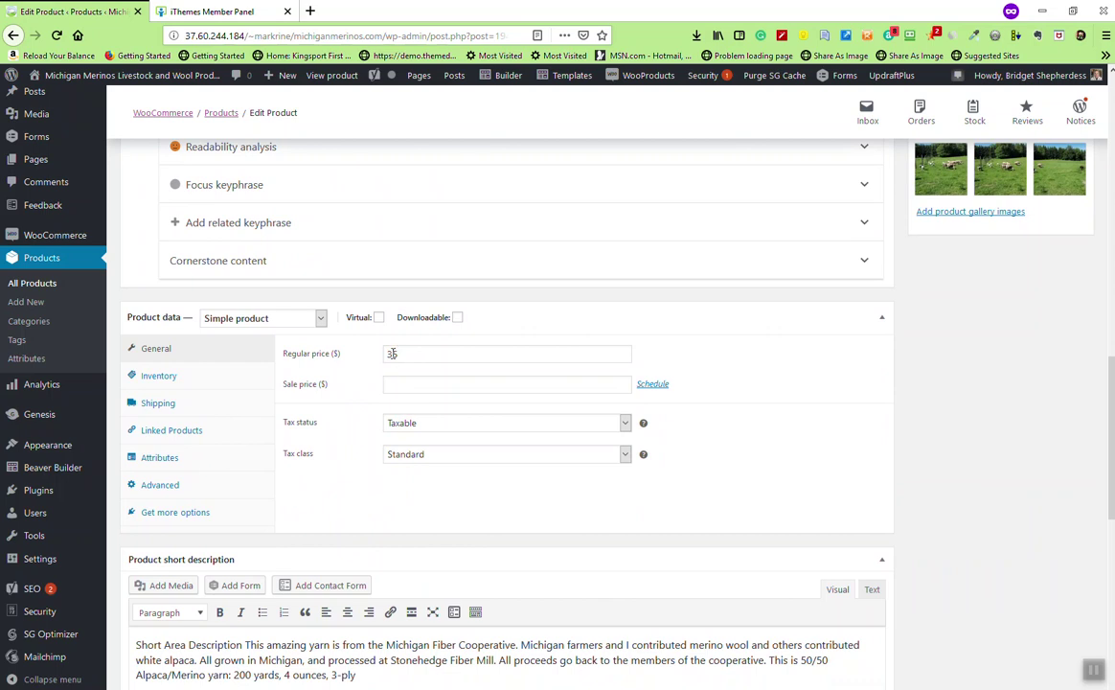
{"action": "scroll", "coordinate": [396, 406], "scroll_direction": "down", "scroll_amount": 1}
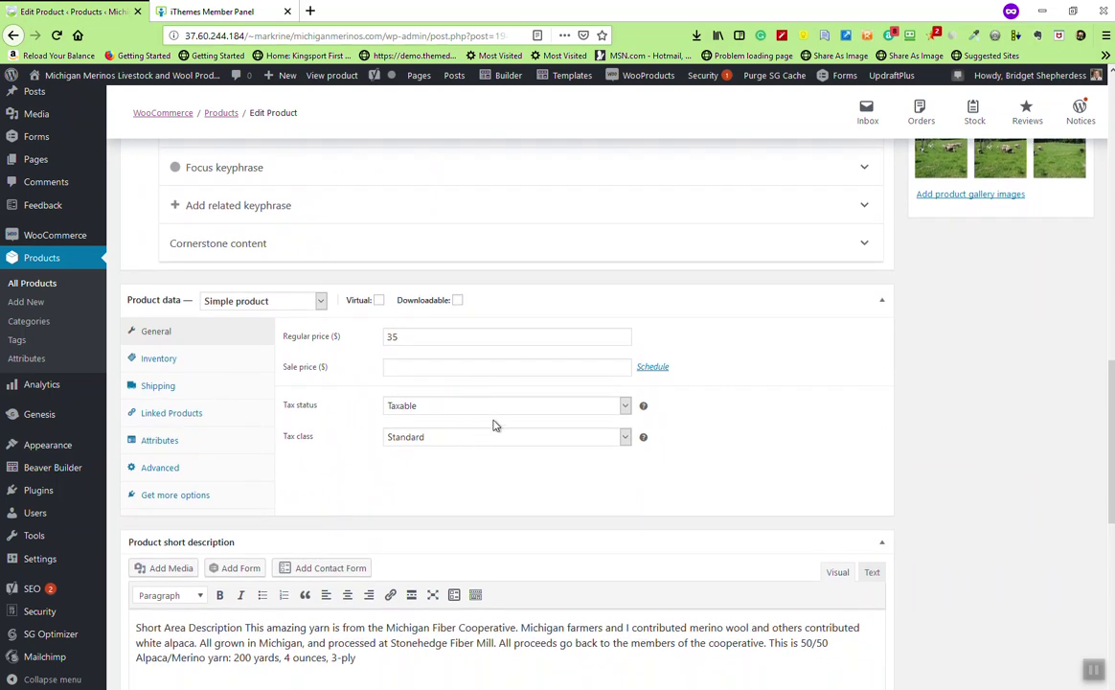
{"action": "scroll", "coordinate": [482, 429], "scroll_direction": "down", "scroll_amount": 3}
{"action": "left_click", "coordinate": [368, 513]}
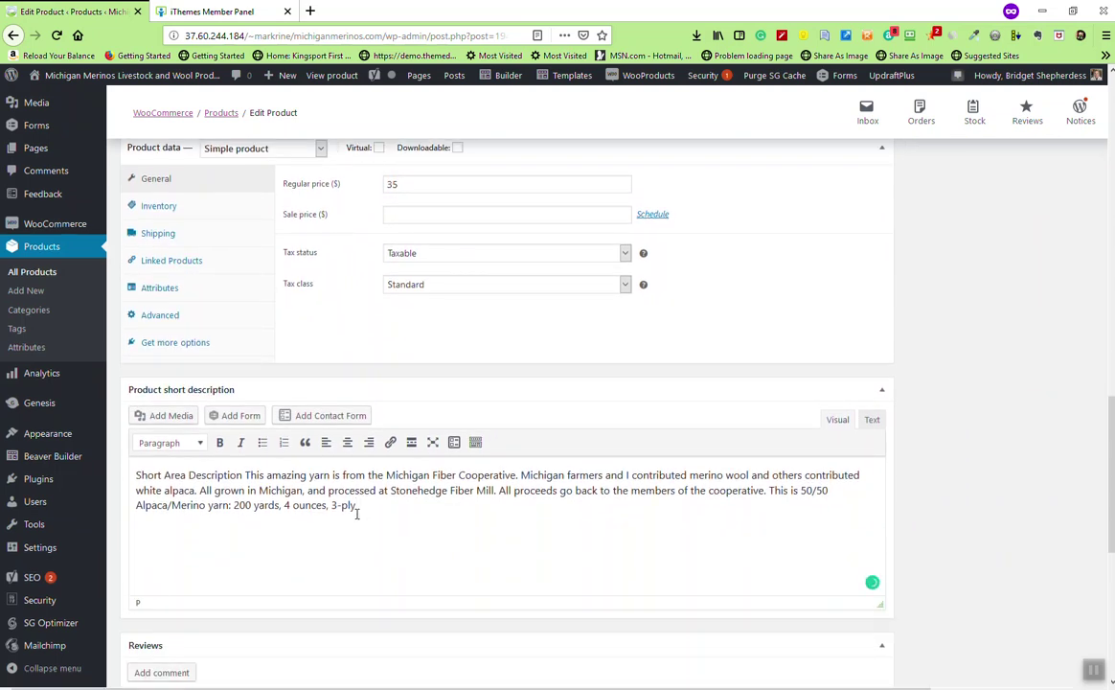
{"action": "scroll", "coordinate": [408, 520], "scroll_direction": "down", "scroll_amount": 2}
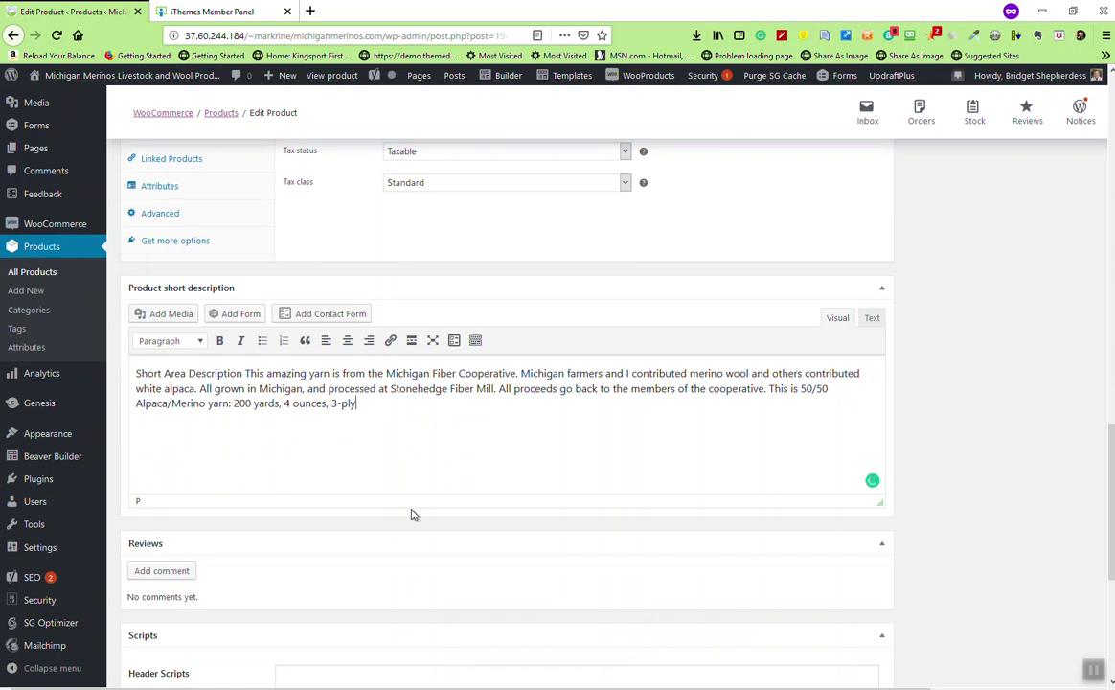
Step: Open the product gallery image chooser and select the labeled yarn, sheep with lambs, gray yarn skein and white-draped market table photos
{"action": "scroll", "coordinate": [523, 479], "scroll_direction": "up", "scroll_amount": 10}
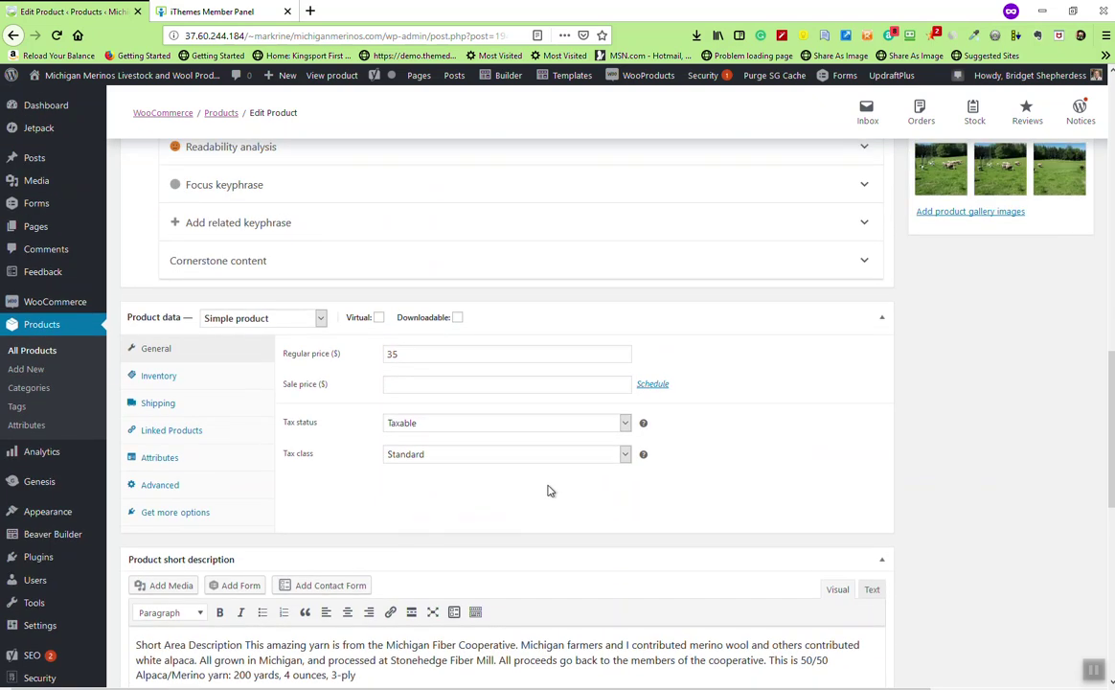
{"action": "scroll", "coordinate": [627, 503], "scroll_direction": "up", "scroll_amount": 5}
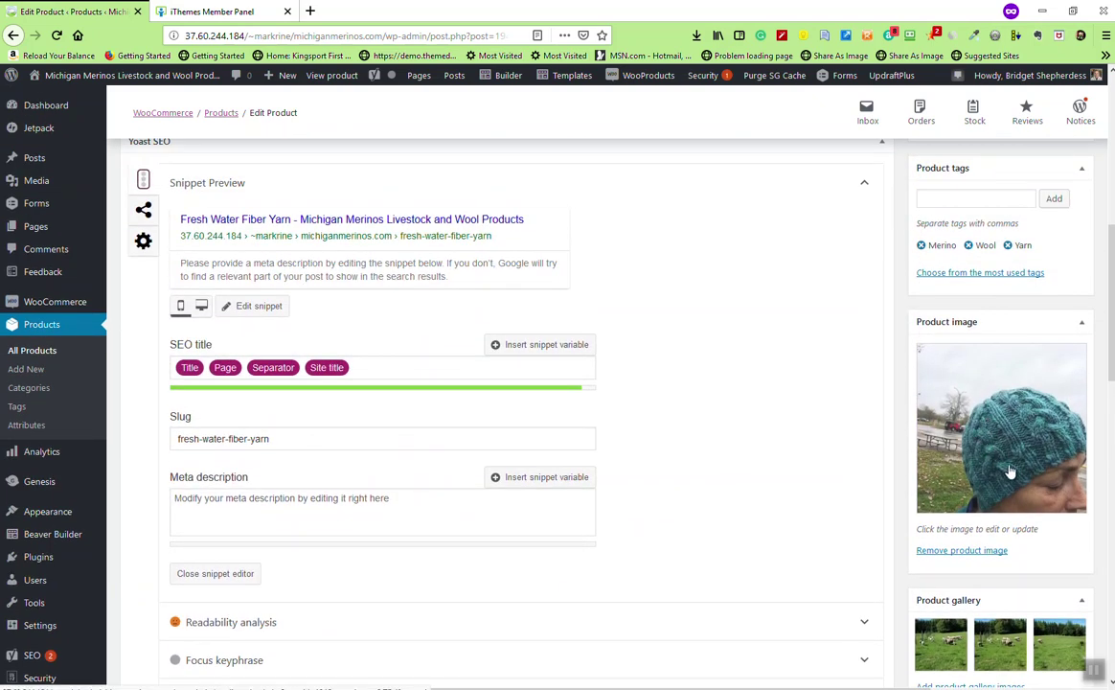
{"action": "scroll", "coordinate": [1000, 476], "scroll_direction": "up", "scroll_amount": 4}
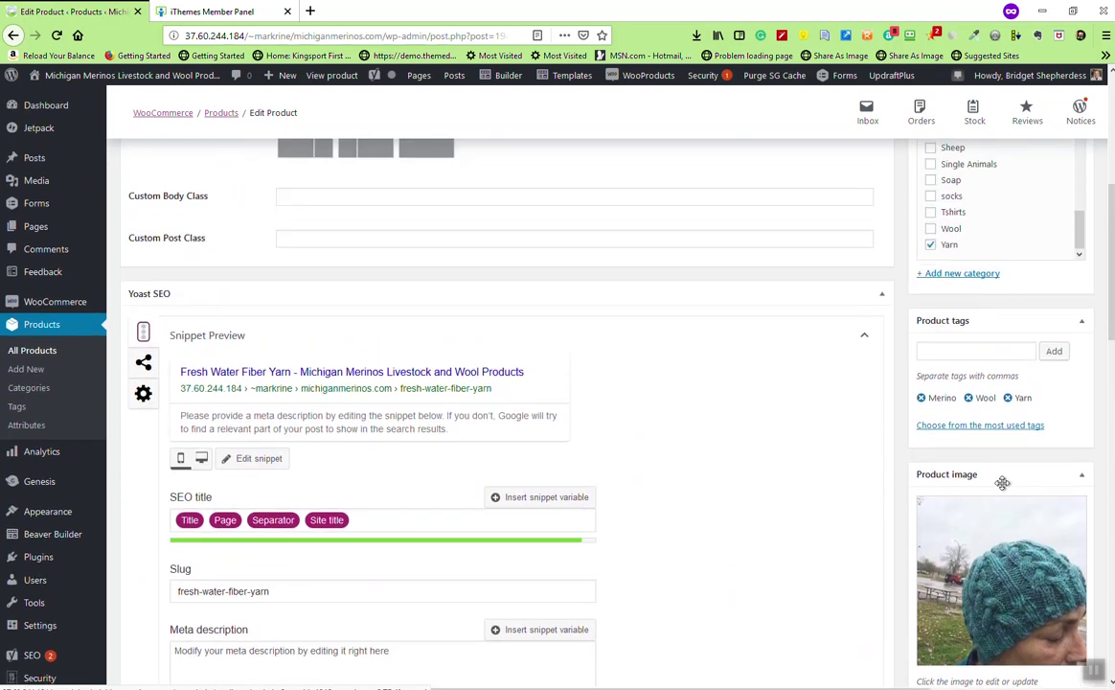
{"action": "scroll", "coordinate": [1006, 570], "scroll_direction": "down", "scroll_amount": 8}
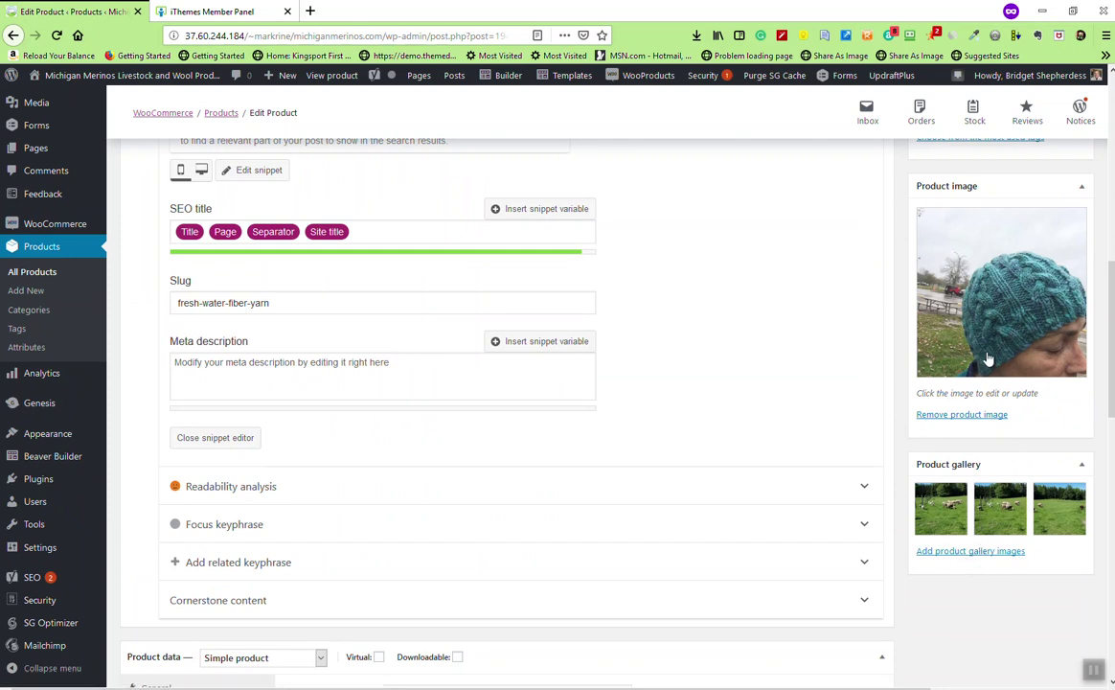
{"action": "left_click", "coordinate": [977, 553]}
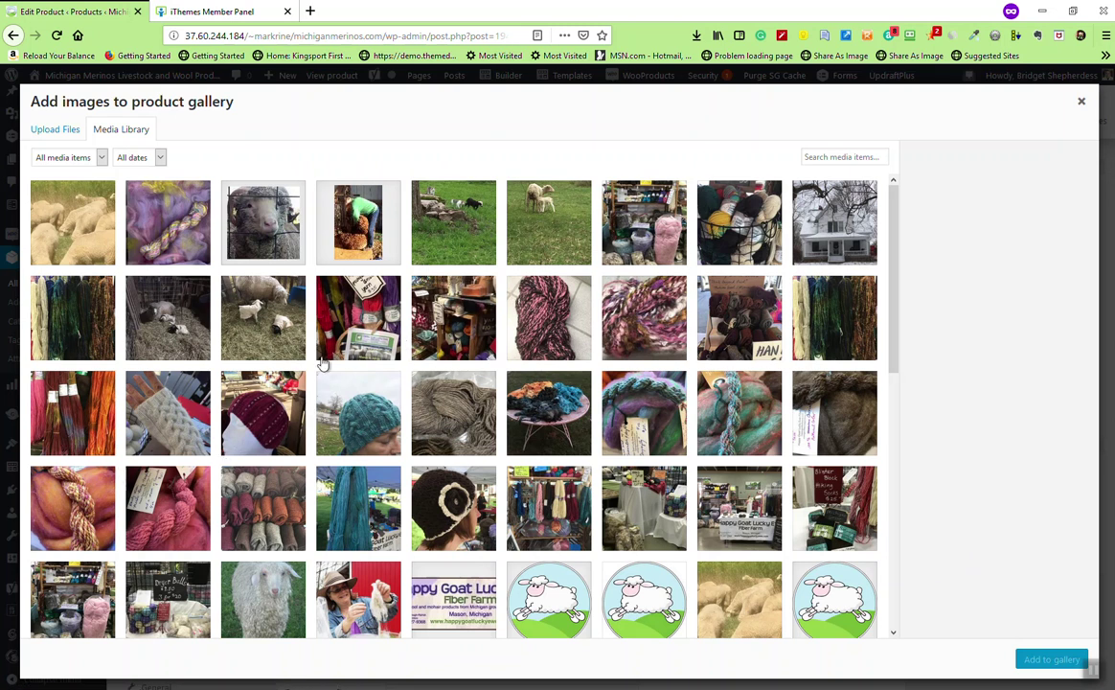
{"action": "left_click", "coordinate": [283, 348]}
{"action": "left_click", "coordinate": [329, 310]}
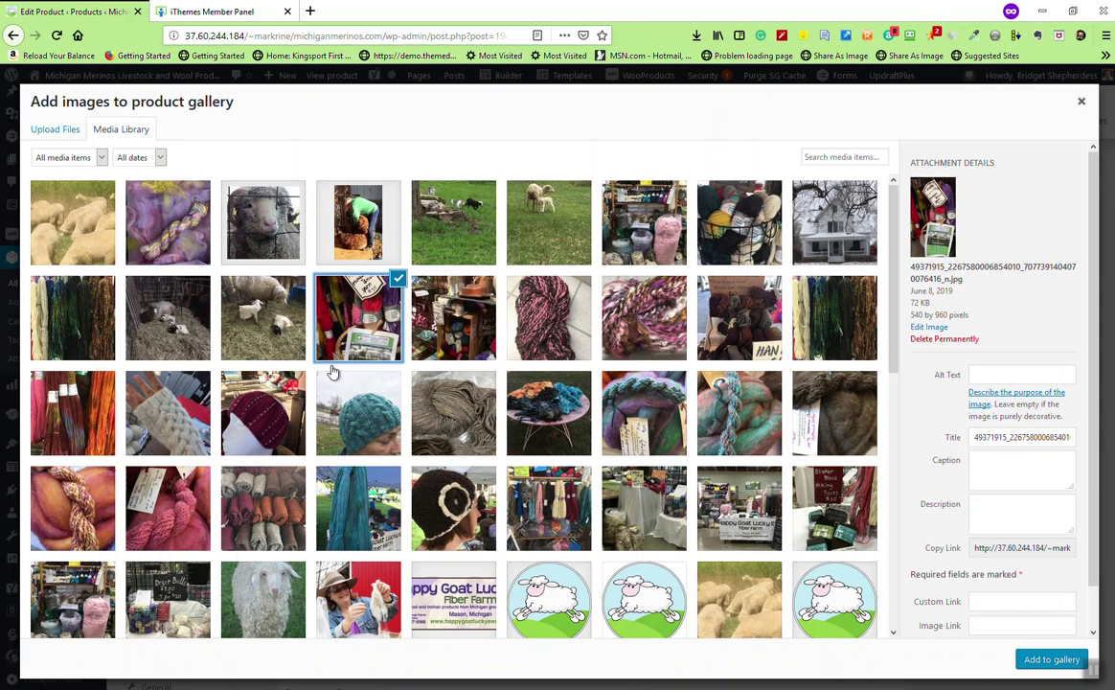
{"action": "left_click", "coordinate": [296, 357]}
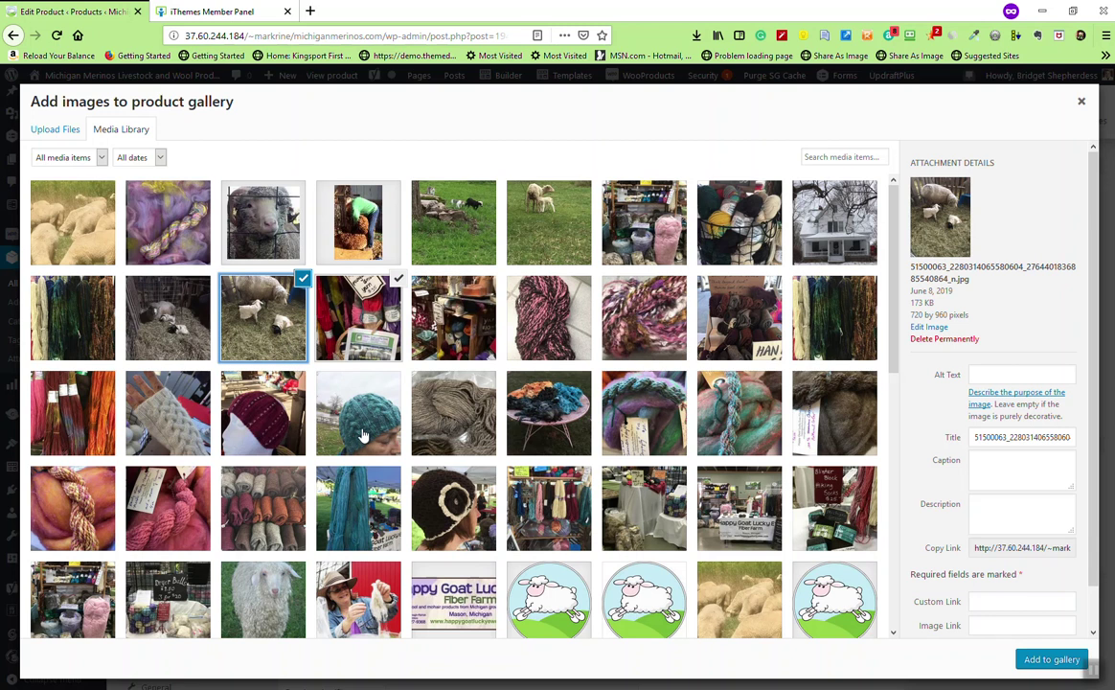
{"action": "left_click", "coordinate": [479, 430]}
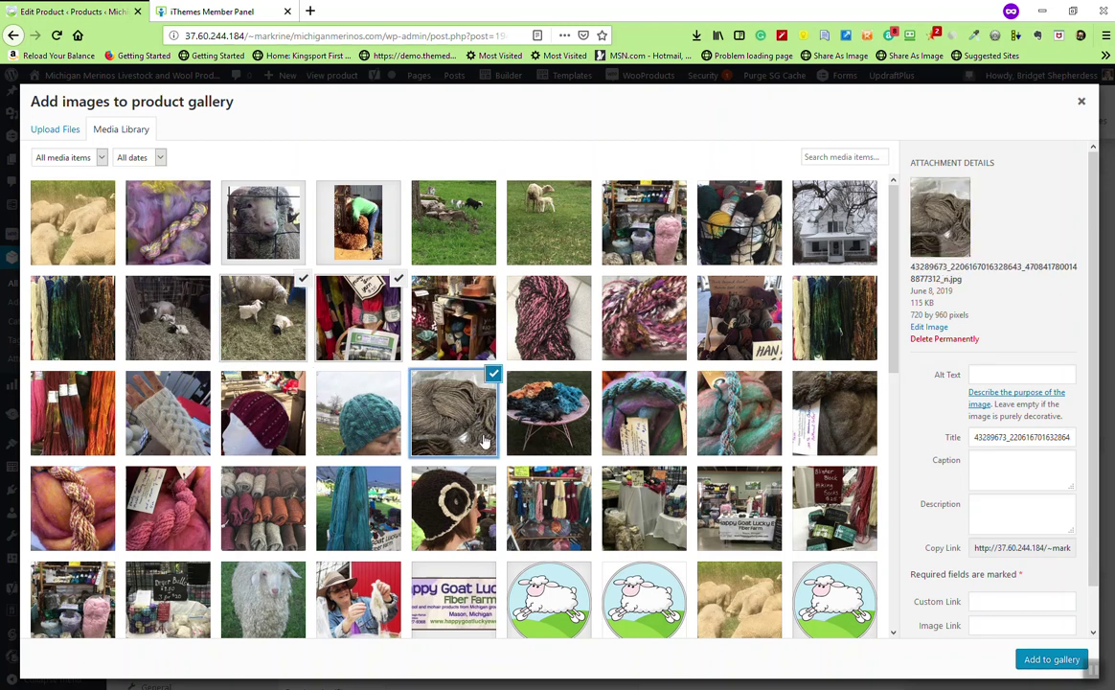
{"action": "left_click", "coordinate": [621, 486]}
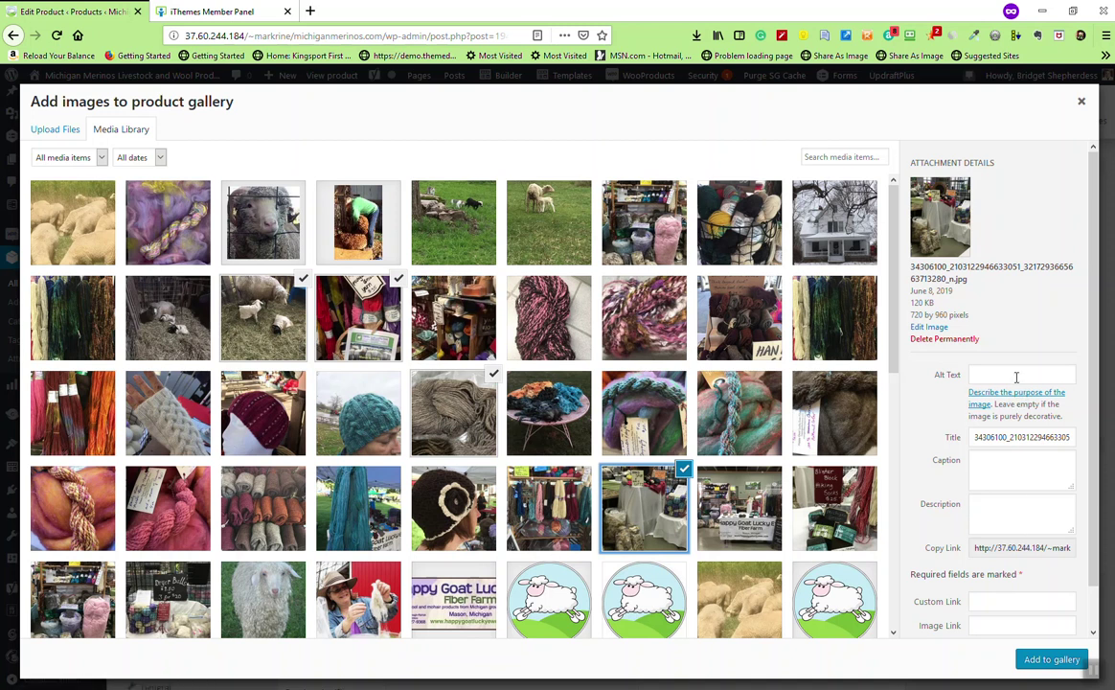
Step: Check the market table photo's title, description, alt text and caption fields, and add the four selected photos to the product gallery
{"action": "left_click", "coordinate": [1020, 438]}
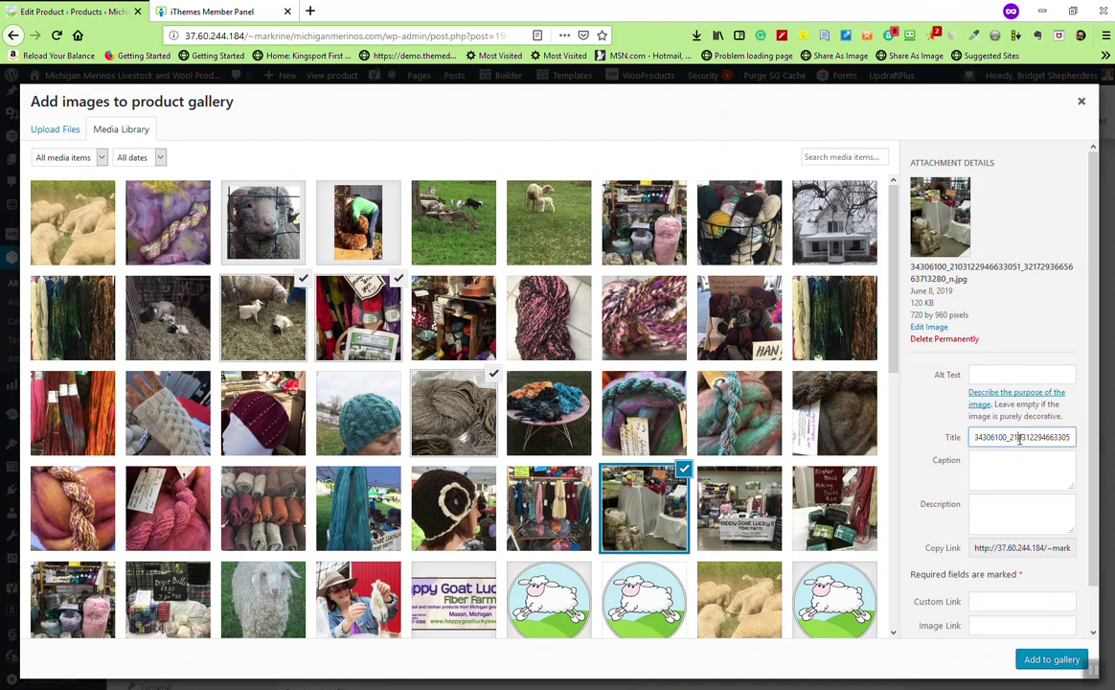
{"action": "left_click", "coordinate": [987, 513]}
{"action": "left_click", "coordinate": [992, 376]}
{"action": "left_click", "coordinate": [984, 439]}
{"action": "left_click", "coordinate": [986, 523]}
{"action": "left_click", "coordinate": [988, 470]}
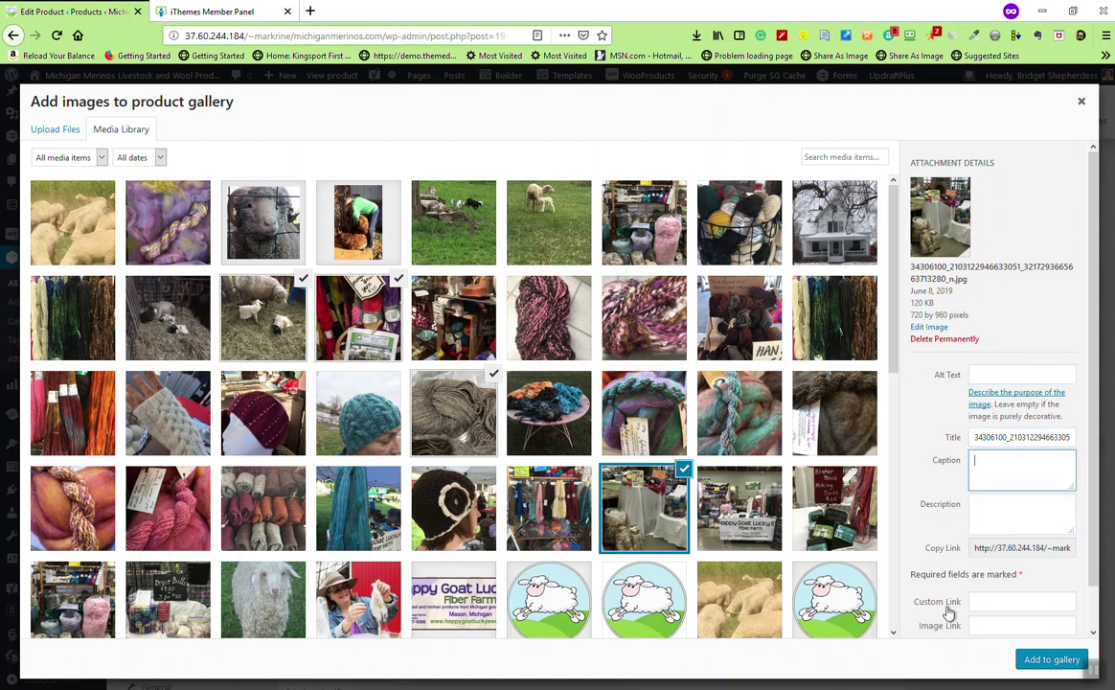
{"action": "left_click", "coordinate": [1028, 661]}
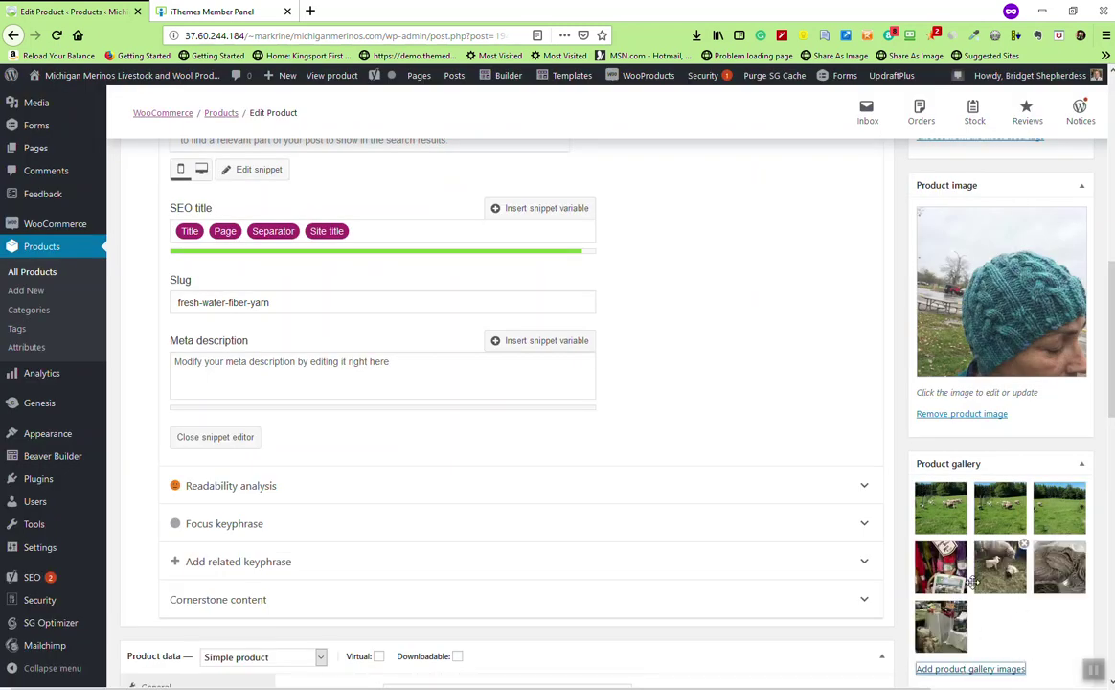
Step: Review the product from its title to the SEO snippet, product image and gallery images
{"action": "scroll", "coordinate": [629, 530], "scroll_direction": "up", "scroll_amount": 3}
{"action": "scroll", "coordinate": [630, 531], "scroll_direction": "up", "scroll_amount": 10}
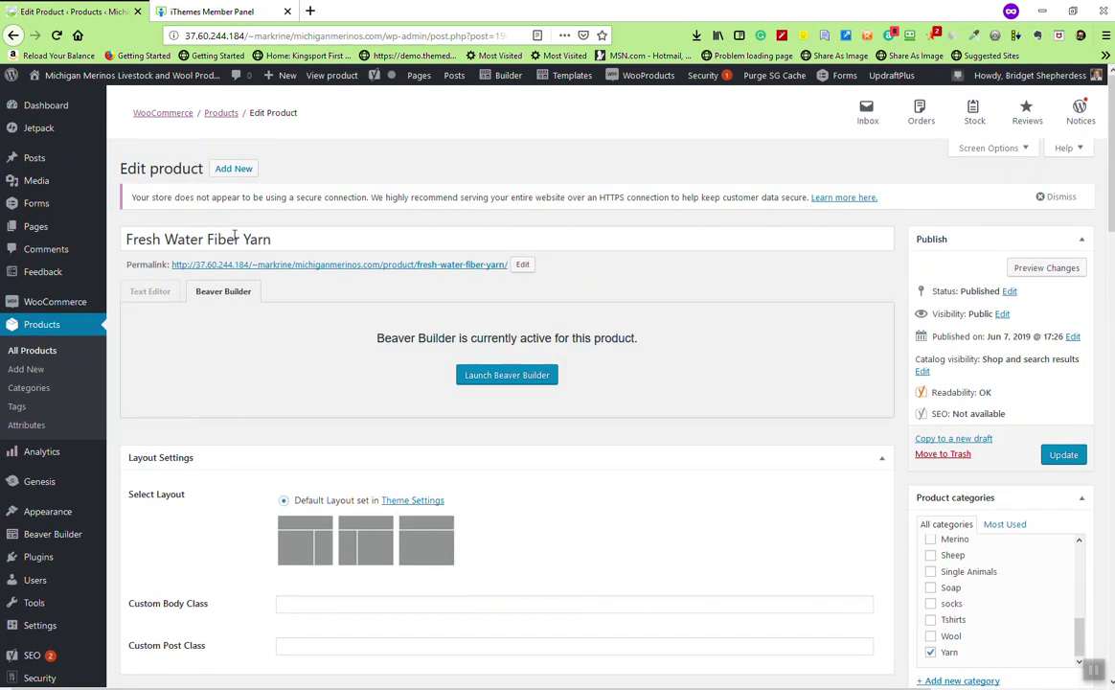
{"action": "triple_click", "coordinate": [234, 237]}
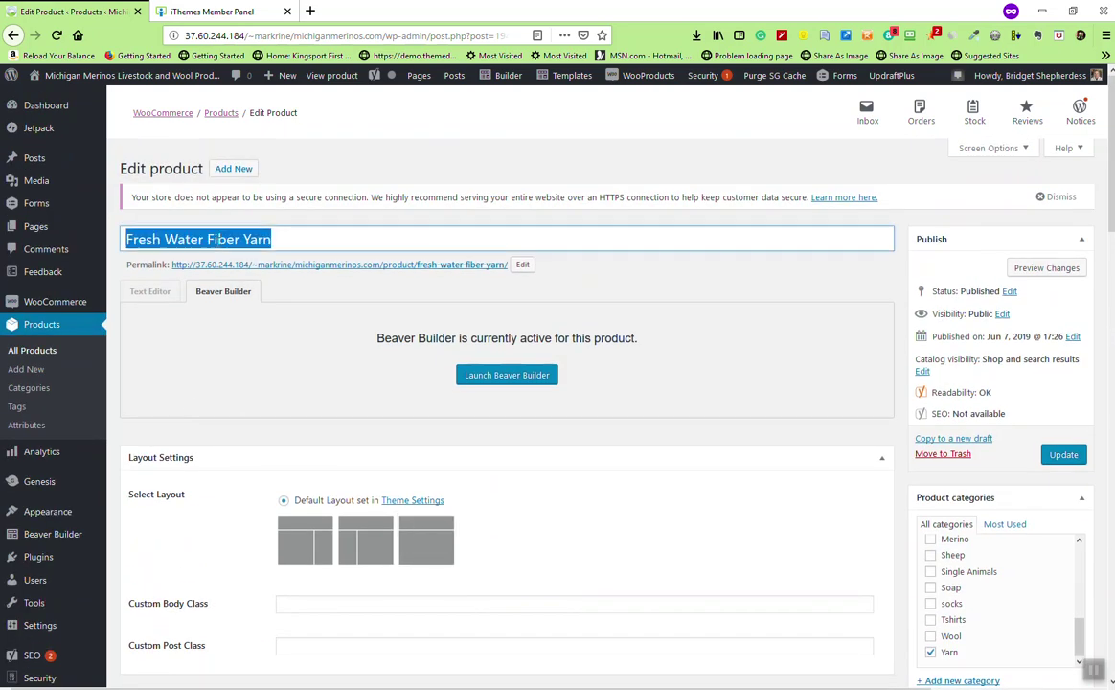
{"action": "triple_click", "coordinate": [234, 237]}
{"action": "scroll", "coordinate": [275, 334], "scroll_direction": "down", "scroll_amount": 7}
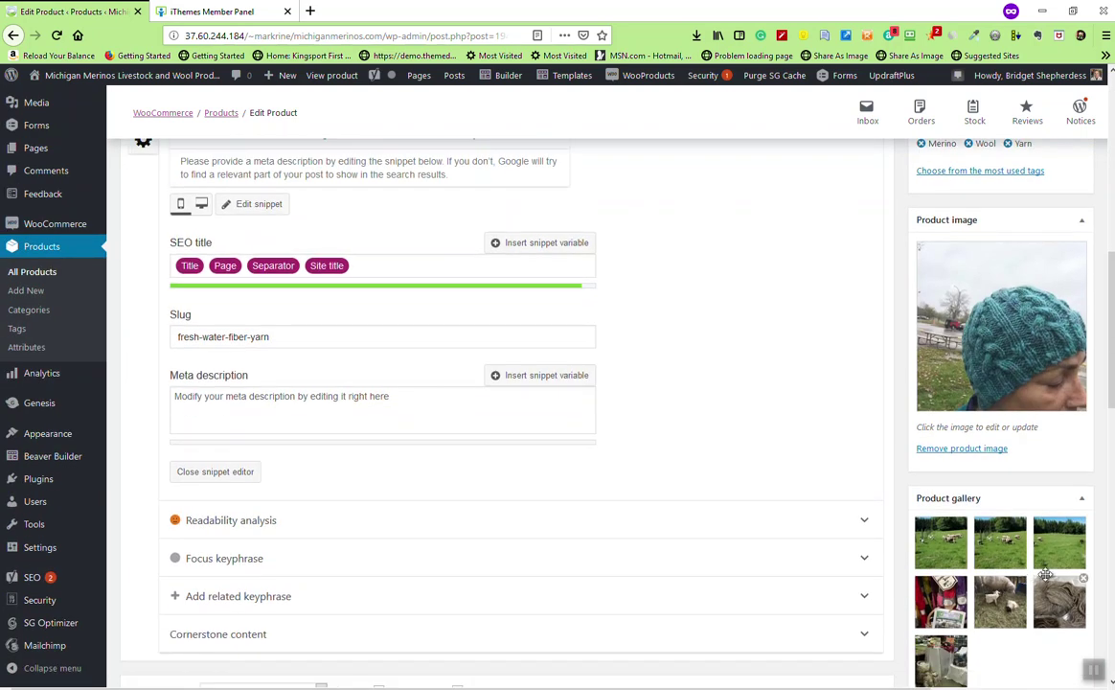
{"action": "scroll", "coordinate": [949, 589], "scroll_direction": "up", "scroll_amount": 5}
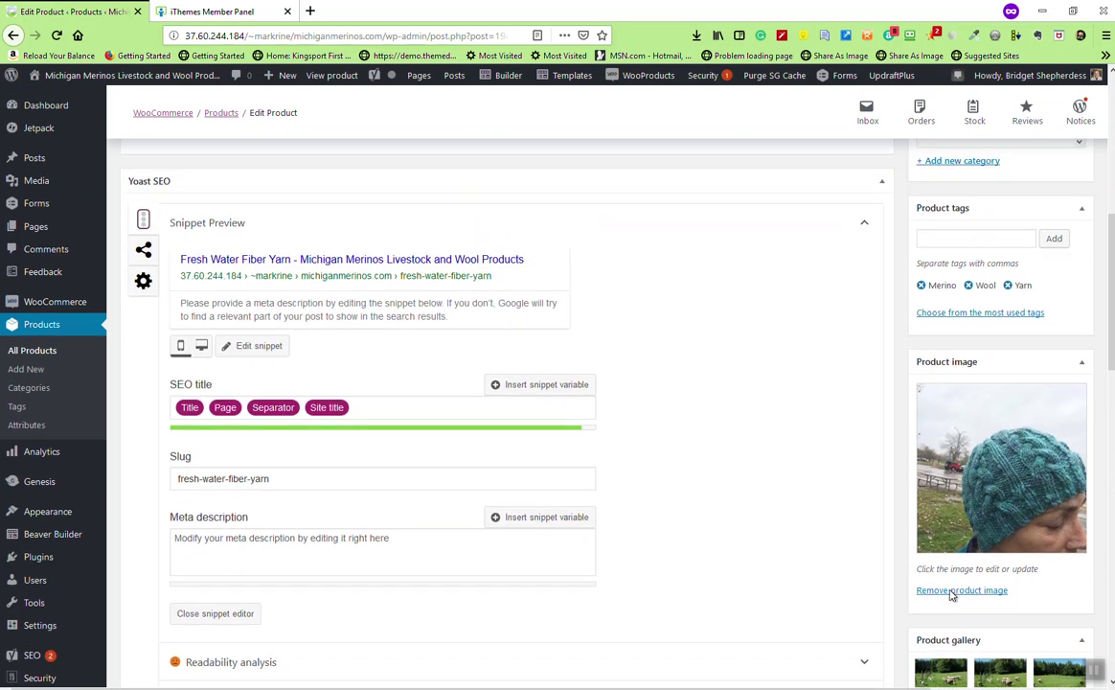
{"action": "scroll", "coordinate": [944, 591], "scroll_direction": "down", "scroll_amount": 1}
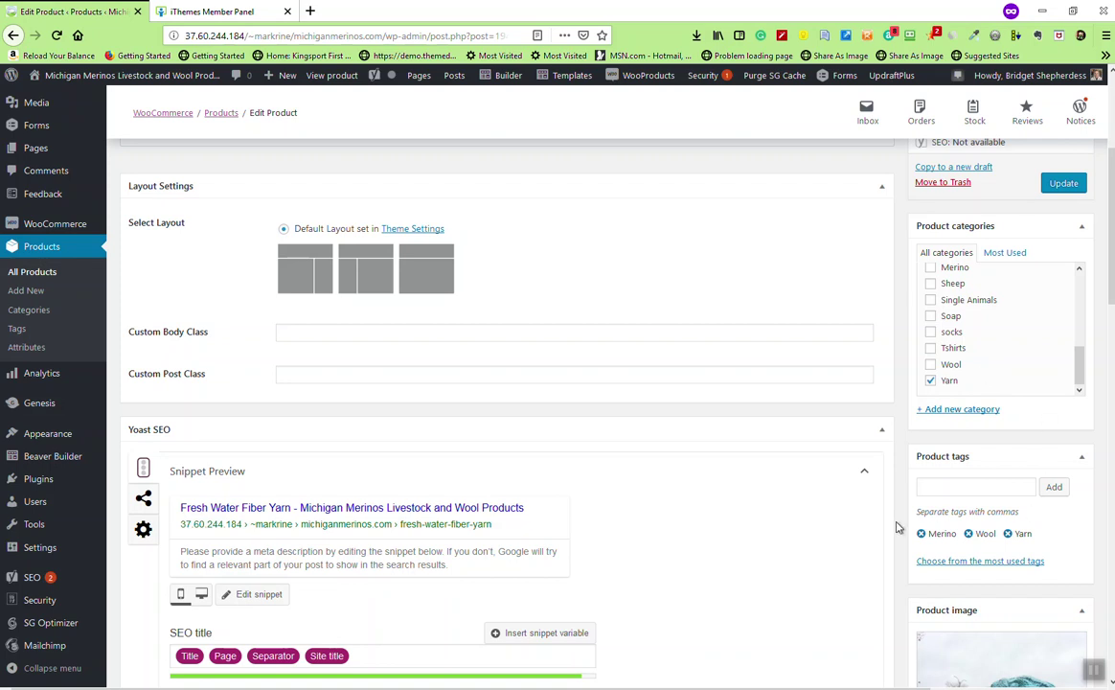
Step: Examine the product categories list from beginning to end, the option for adding a new category, and the product tags
{"action": "scroll", "coordinate": [963, 363], "scroll_direction": "up", "scroll_amount": 8}
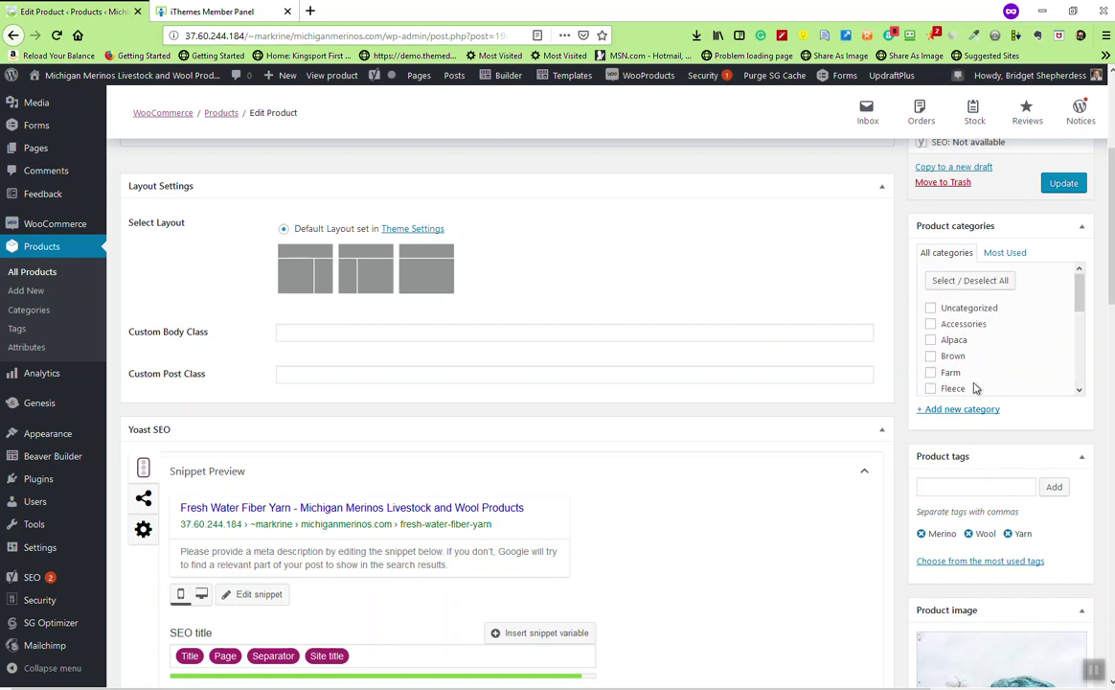
{"action": "scroll", "coordinate": [1002, 388], "scroll_direction": "down", "scroll_amount": 8}
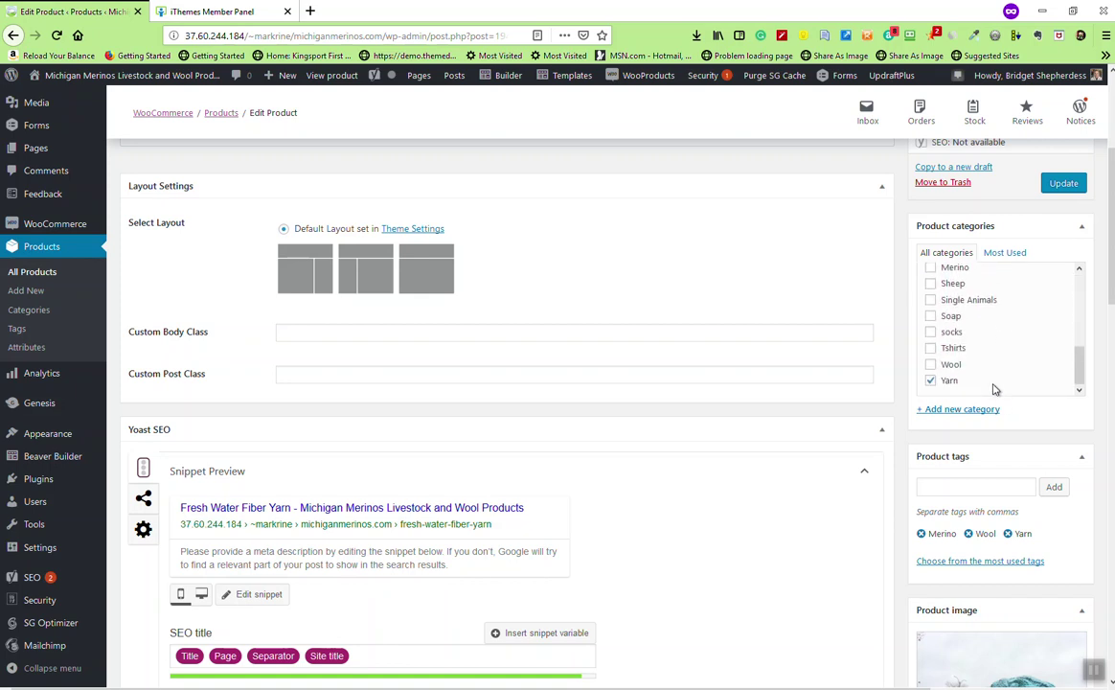
{"action": "scroll", "coordinate": [1006, 508], "scroll_direction": "down", "scroll_amount": 2}
{"action": "scroll", "coordinate": [993, 527], "scroll_direction": "up", "scroll_amount": 2}
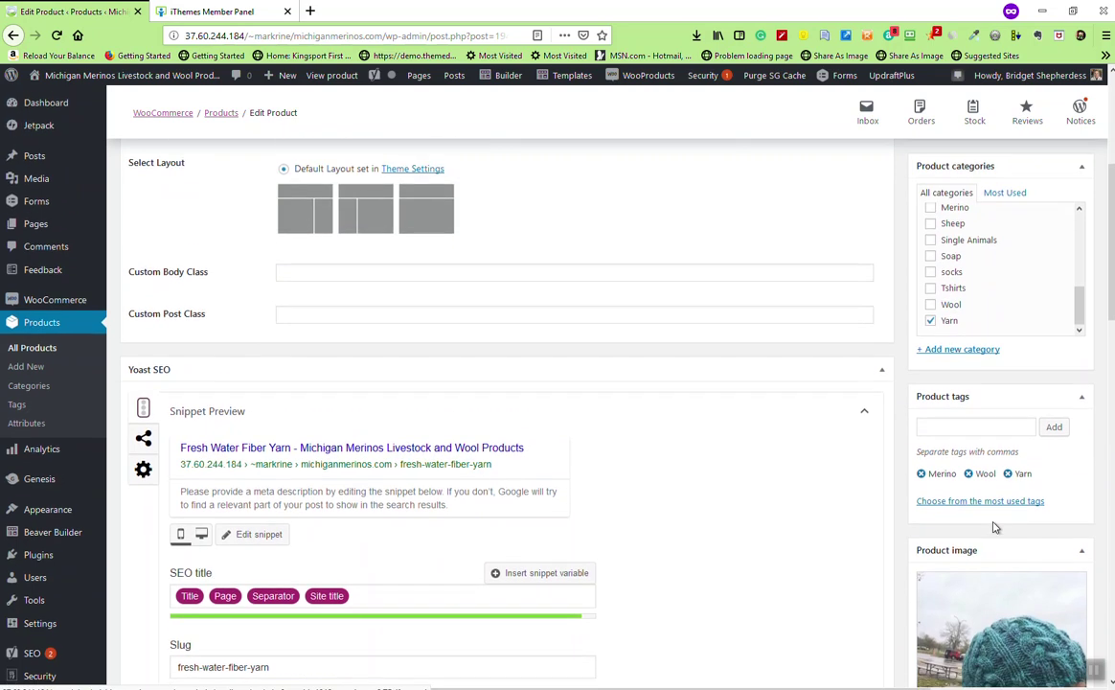
{"action": "scroll", "coordinate": [1030, 457], "scroll_direction": "up", "scroll_amount": 2}
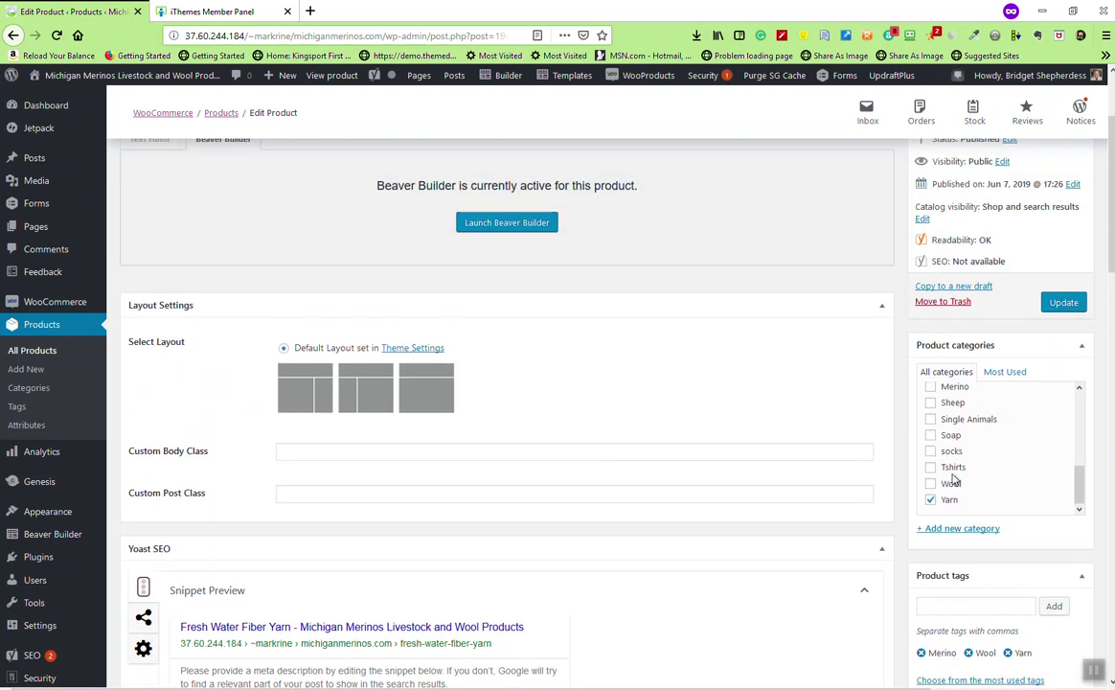
{"action": "scroll", "coordinate": [983, 529], "scroll_direction": "down", "scroll_amount": 3}
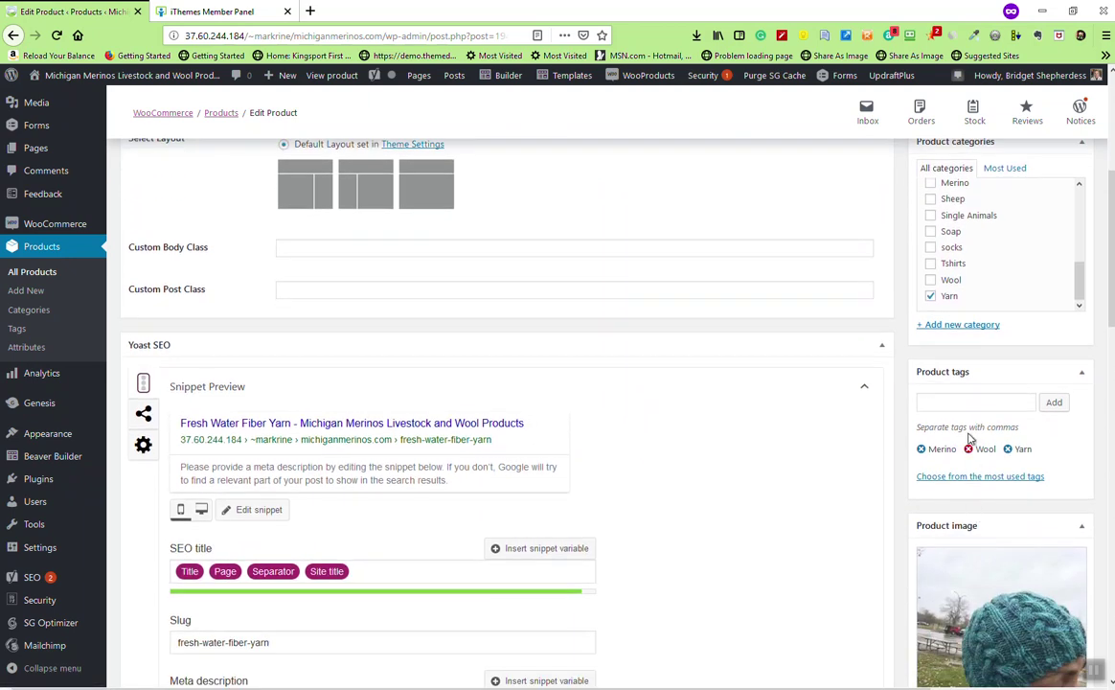
{"action": "scroll", "coordinate": [990, 465], "scroll_direction": "down", "scroll_amount": 1}
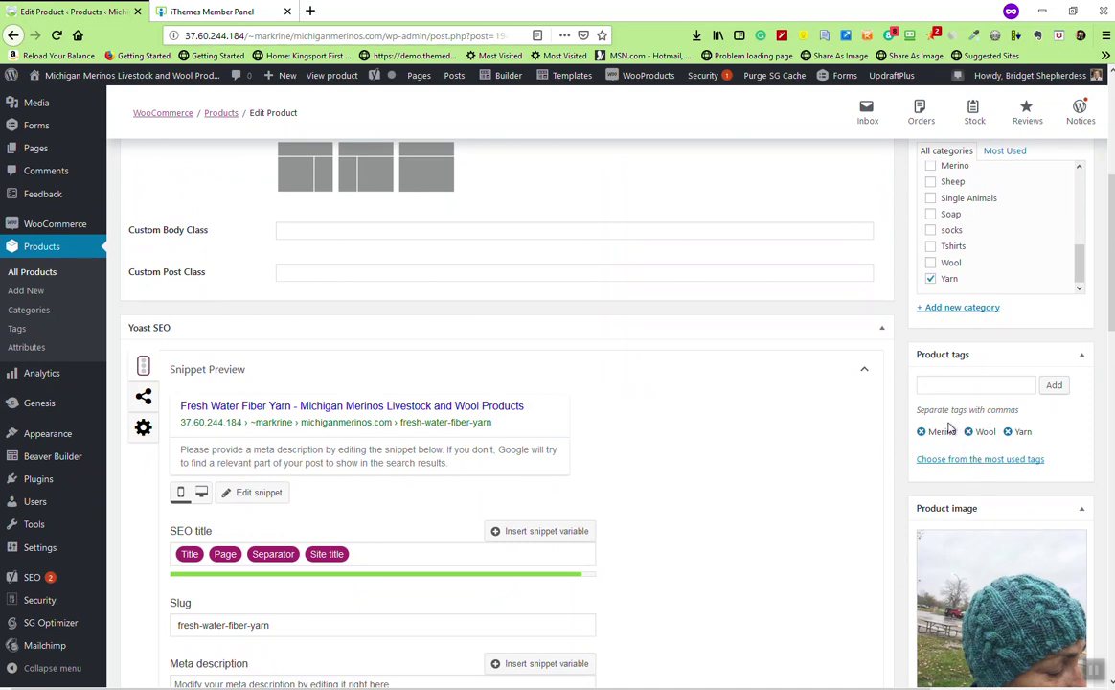
{"action": "scroll", "coordinate": [970, 441], "scroll_direction": "up", "scroll_amount": 3}
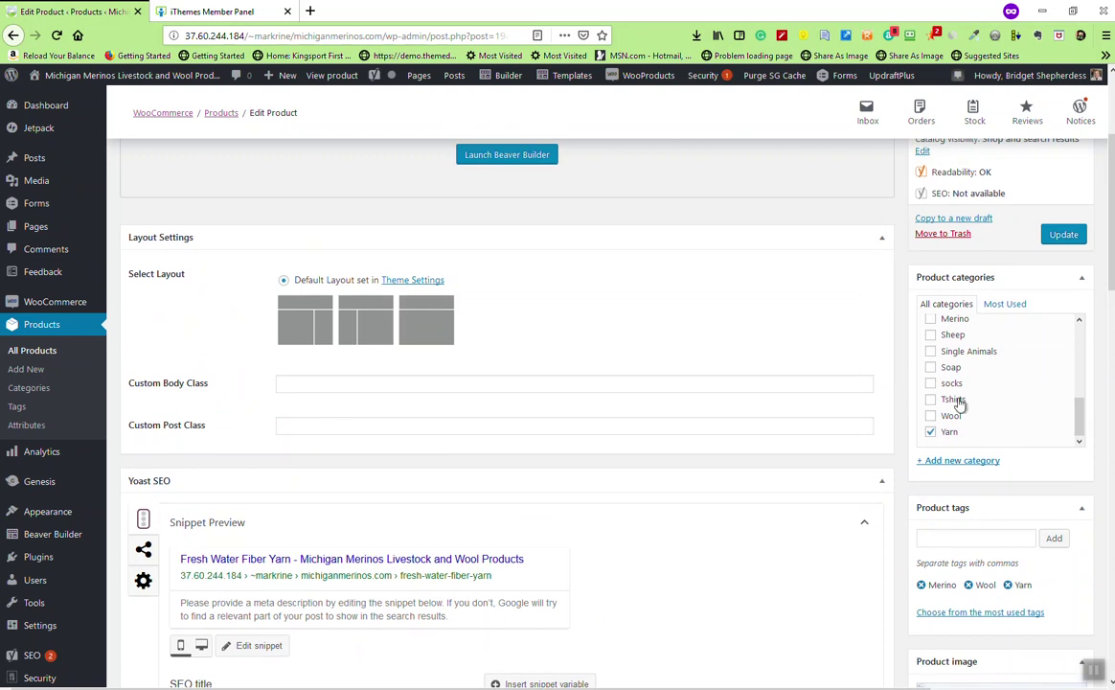
{"action": "scroll", "coordinate": [967, 392], "scroll_direction": "up", "scroll_amount": 2}
{"action": "scroll", "coordinate": [991, 436], "scroll_direction": "down", "scroll_amount": 3}
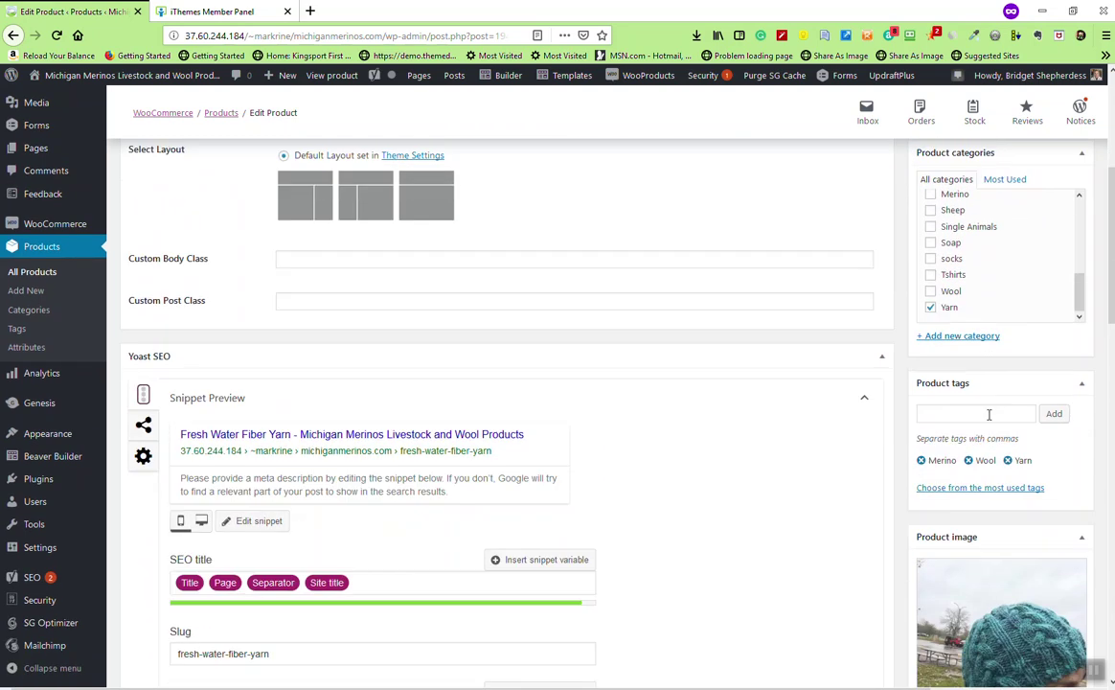
{"action": "scroll", "coordinate": [991, 412], "scroll_direction": "up", "scroll_amount": 2}
{"action": "scroll", "coordinate": [1000, 392], "scroll_direction": "up", "scroll_amount": 5}
{"action": "scroll", "coordinate": [1015, 422], "scroll_direction": "down", "scroll_amount": 2}
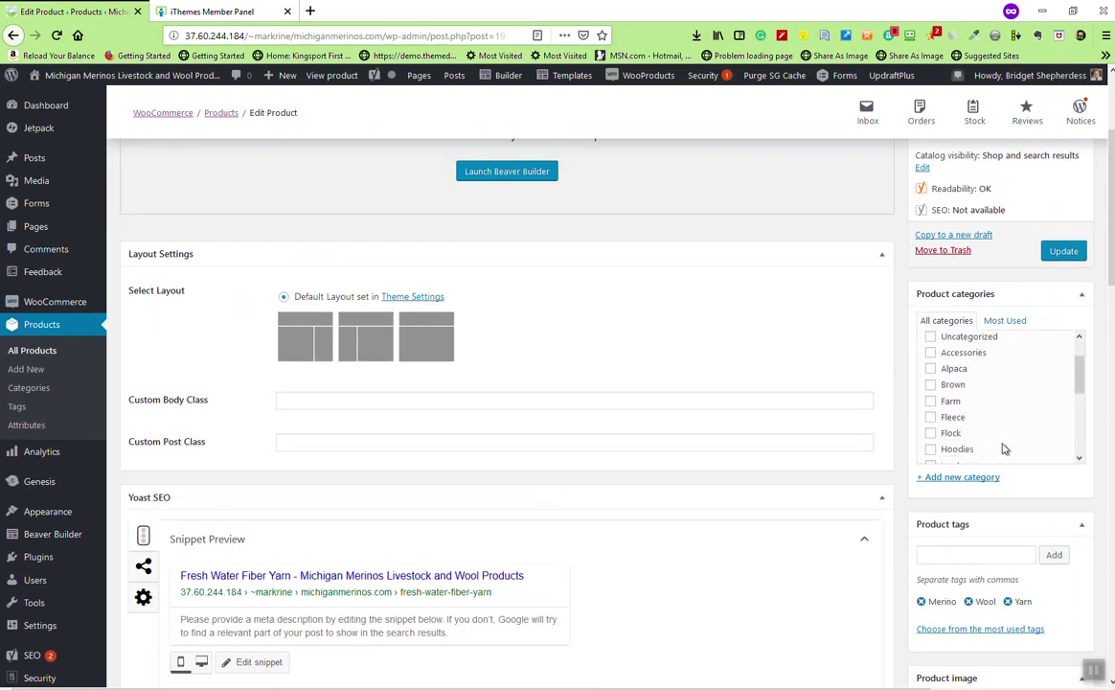
{"action": "scroll", "coordinate": [1002, 446], "scroll_direction": "up", "scroll_amount": 4}
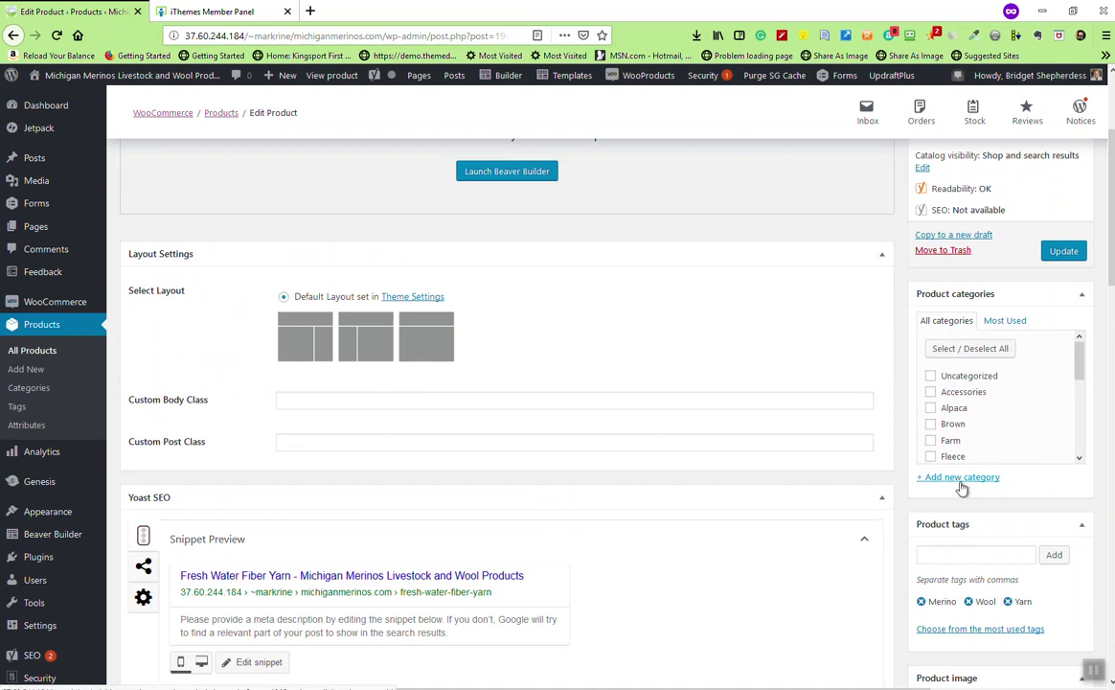
{"action": "scroll", "coordinate": [1000, 454], "scroll_direction": "down", "scroll_amount": 1}
{"action": "scroll", "coordinate": [1000, 452], "scroll_direction": "down", "scroll_amount": 2}
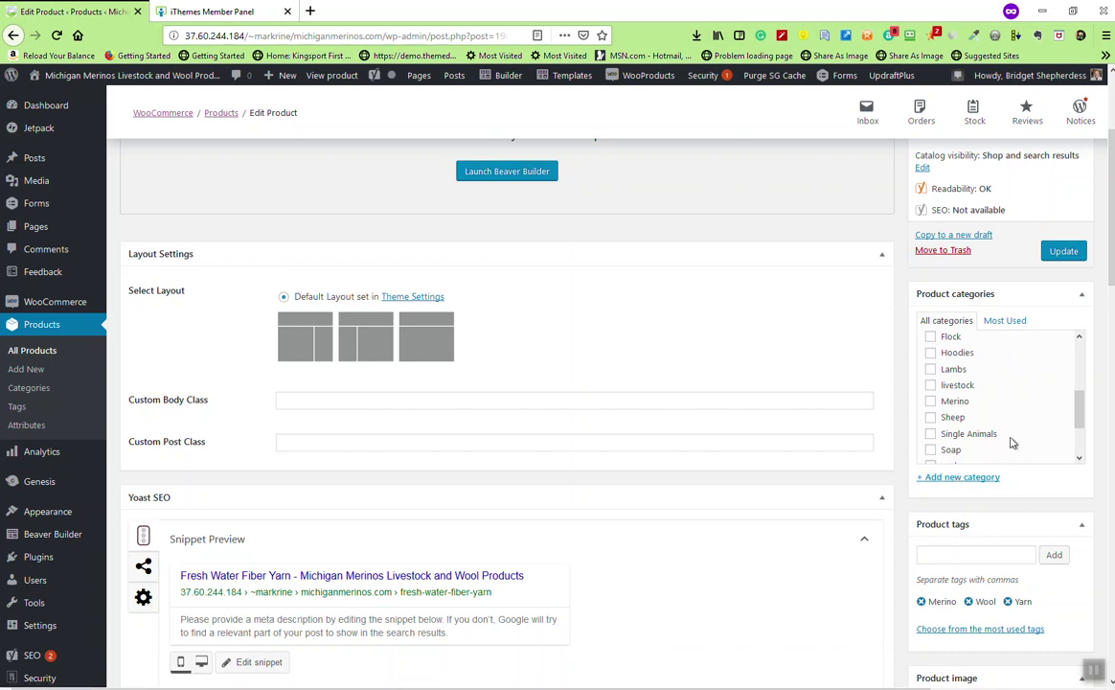
{"action": "scroll", "coordinate": [1011, 439], "scroll_direction": "up", "scroll_amount": 8}
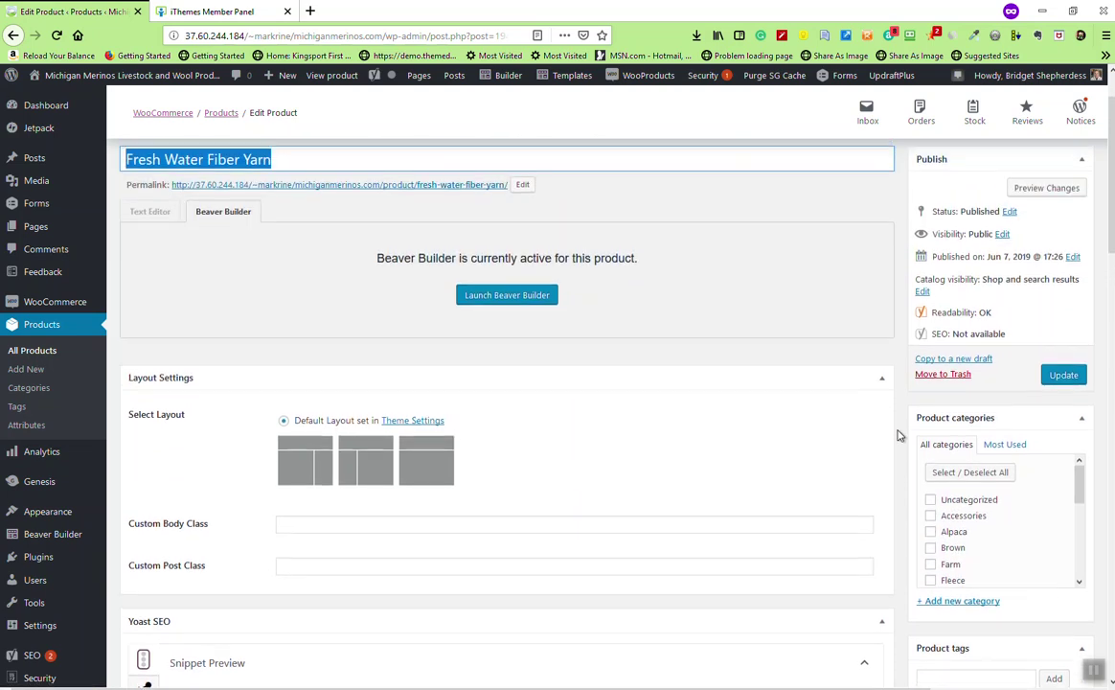
{"action": "scroll", "coordinate": [874, 465], "scroll_direction": "down", "scroll_amount": 4}
{"action": "scroll", "coordinate": [849, 488], "scroll_direction": "up", "scroll_amount": 4}
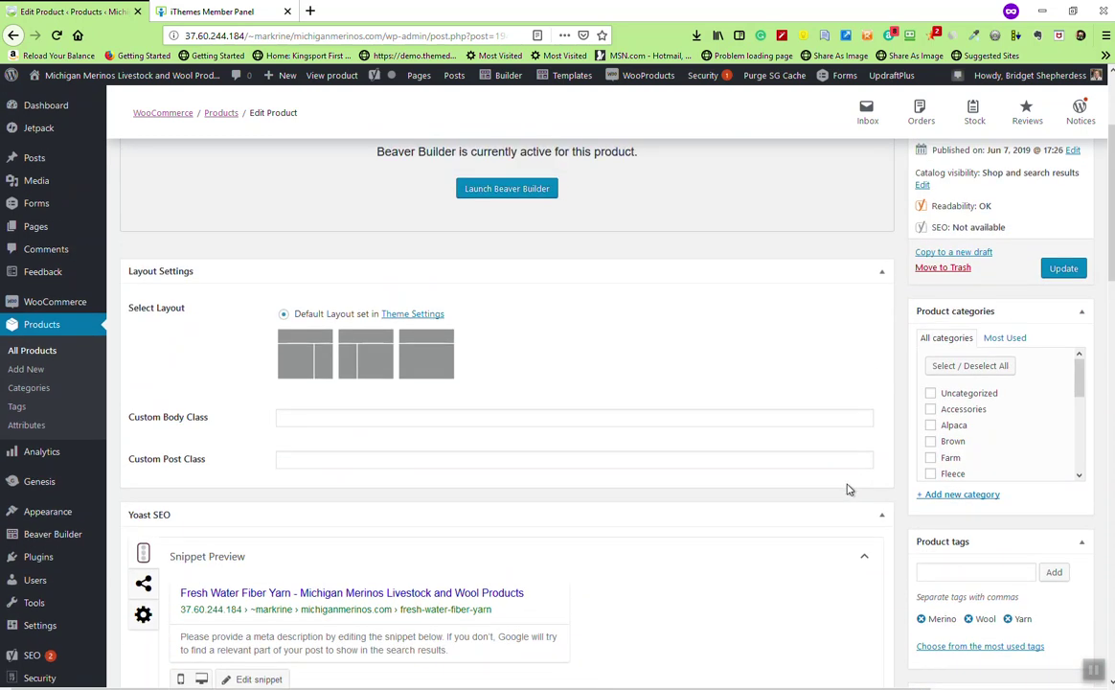
Step: Check the product image and gallery once more and update the Fresh Water Fiber Yarn product
{"action": "scroll", "coordinate": [816, 495], "scroll_direction": "down", "scroll_amount": 10}
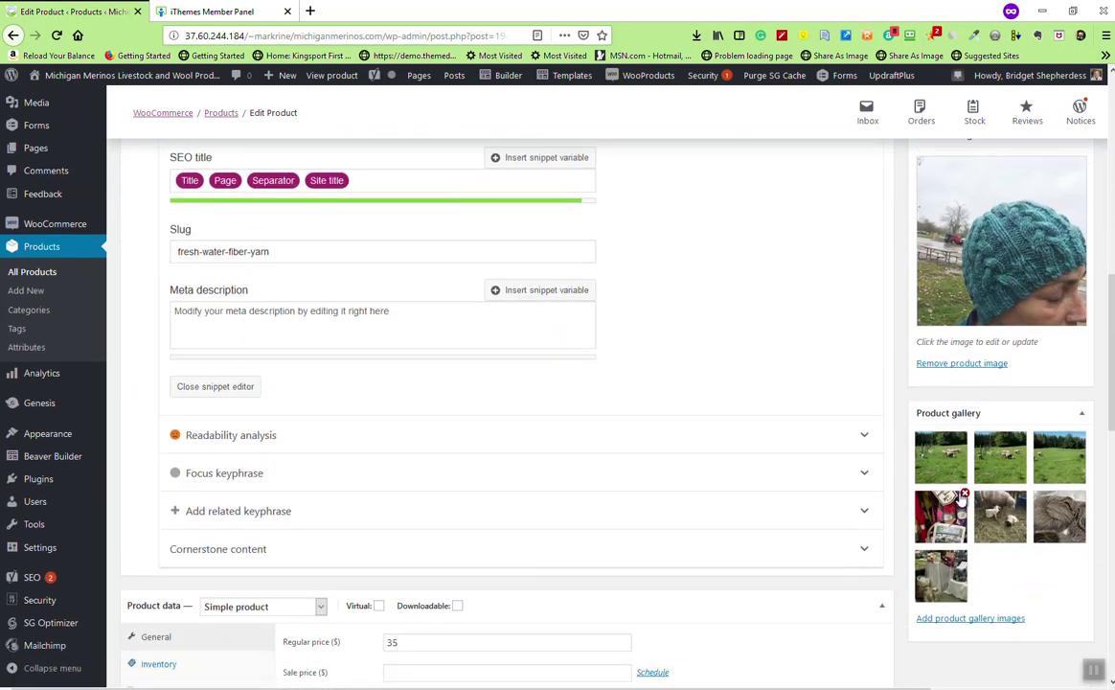
{"action": "scroll", "coordinate": [616, 496], "scroll_direction": "up", "scroll_amount": 1}
{"action": "scroll", "coordinate": [616, 495], "scroll_direction": "up", "scroll_amount": 10}
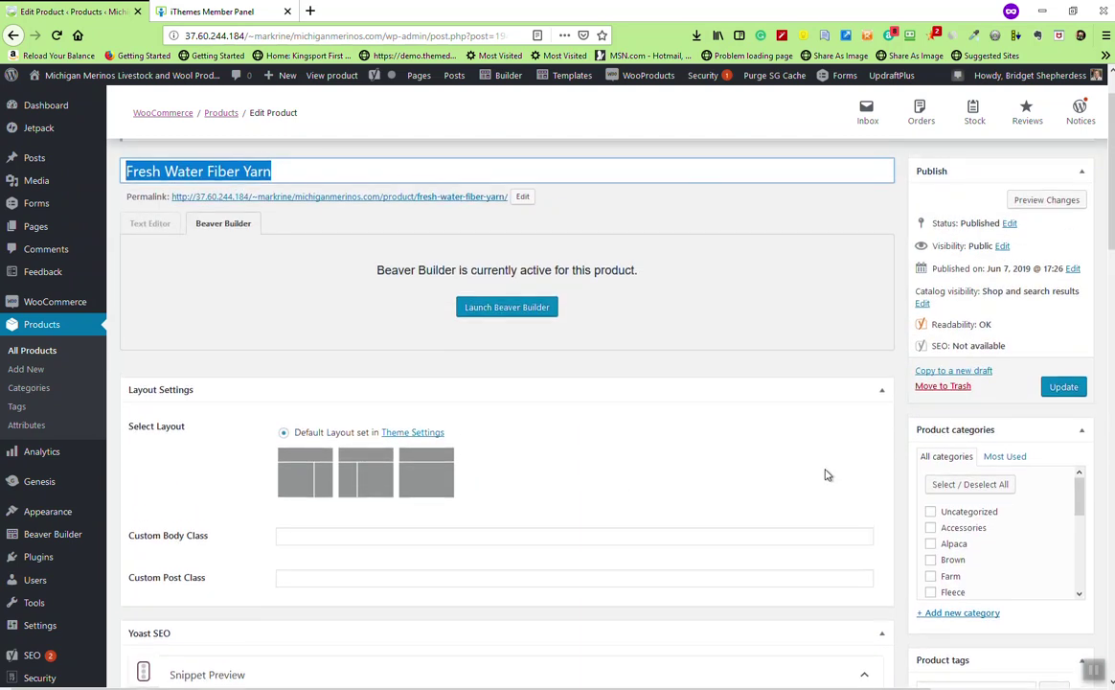
{"action": "left_click", "coordinate": [1063, 455]}
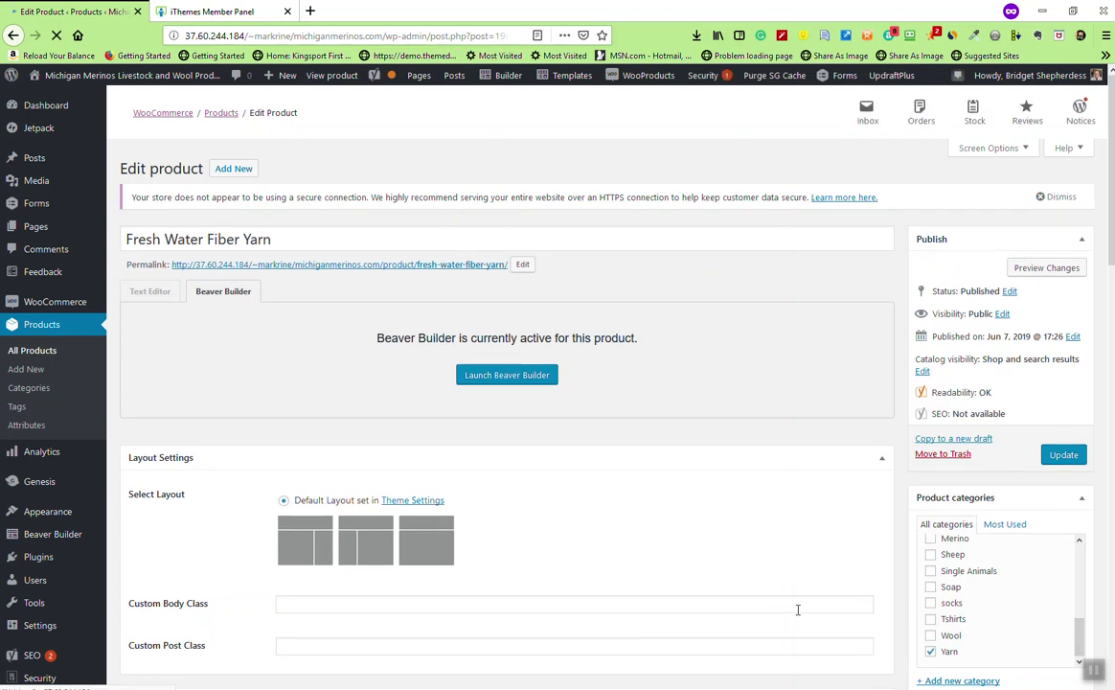
Step: Preview the Fresh Water Fiber Yarn product page and inspect its main image and gallery thumbnails
{"action": "left_click", "coordinate": [1030, 271]}
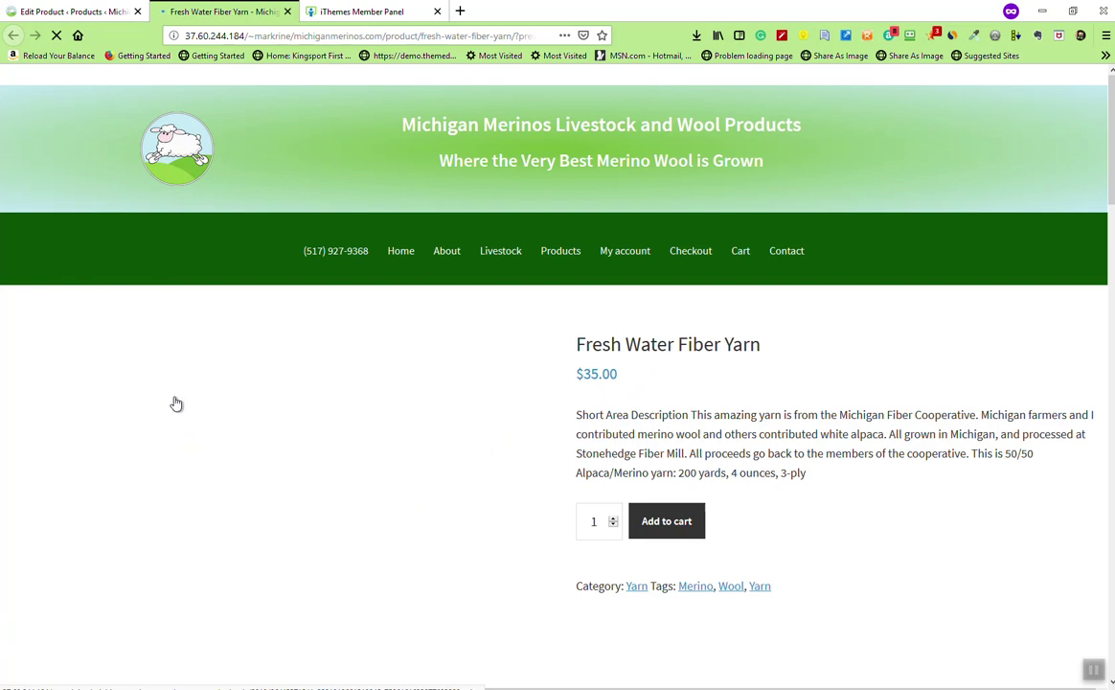
{"action": "scroll", "coordinate": [180, 397], "scroll_direction": "down", "scroll_amount": 4}
{"action": "scroll", "coordinate": [184, 388], "scroll_direction": "up", "scroll_amount": 1}
{"action": "scroll", "coordinate": [185, 376], "scroll_direction": "down", "scroll_amount": 4}
{"action": "scroll", "coordinate": [167, 378], "scroll_direction": "down", "scroll_amount": 3}
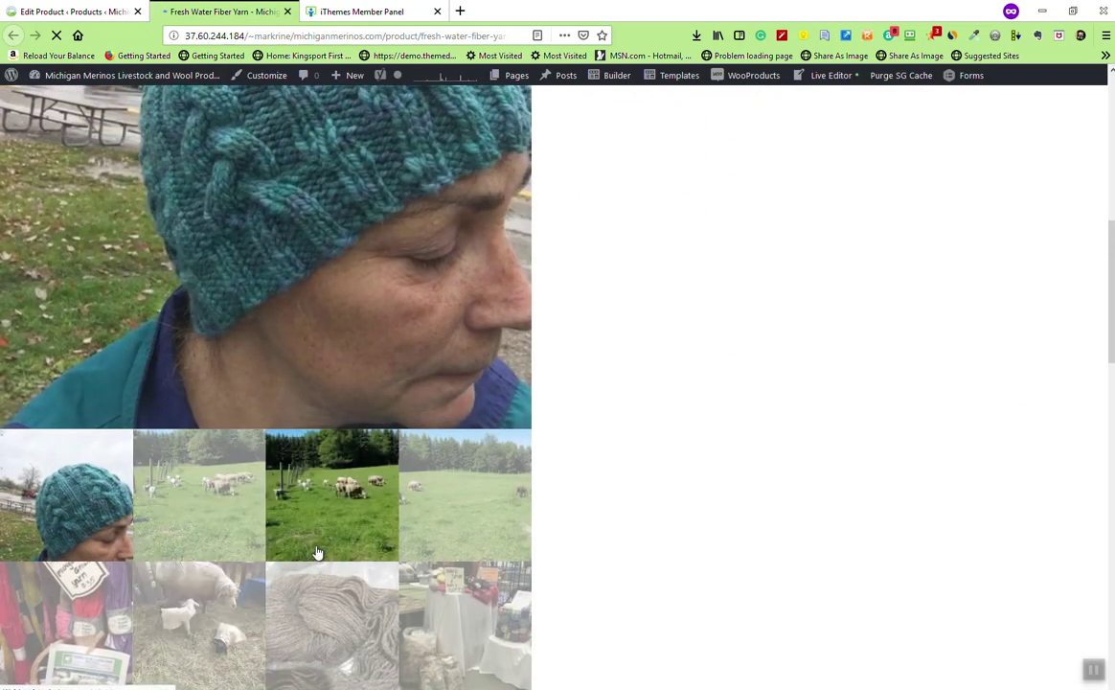
Step: Review the previewed product's title, price, short description, category and tags, and inspect the gallery thumbnails beneath the main image
{"action": "scroll", "coordinate": [305, 613], "scroll_direction": "down", "scroll_amount": 3}
{"action": "scroll", "coordinate": [312, 565], "scroll_direction": "up", "scroll_amount": 4}
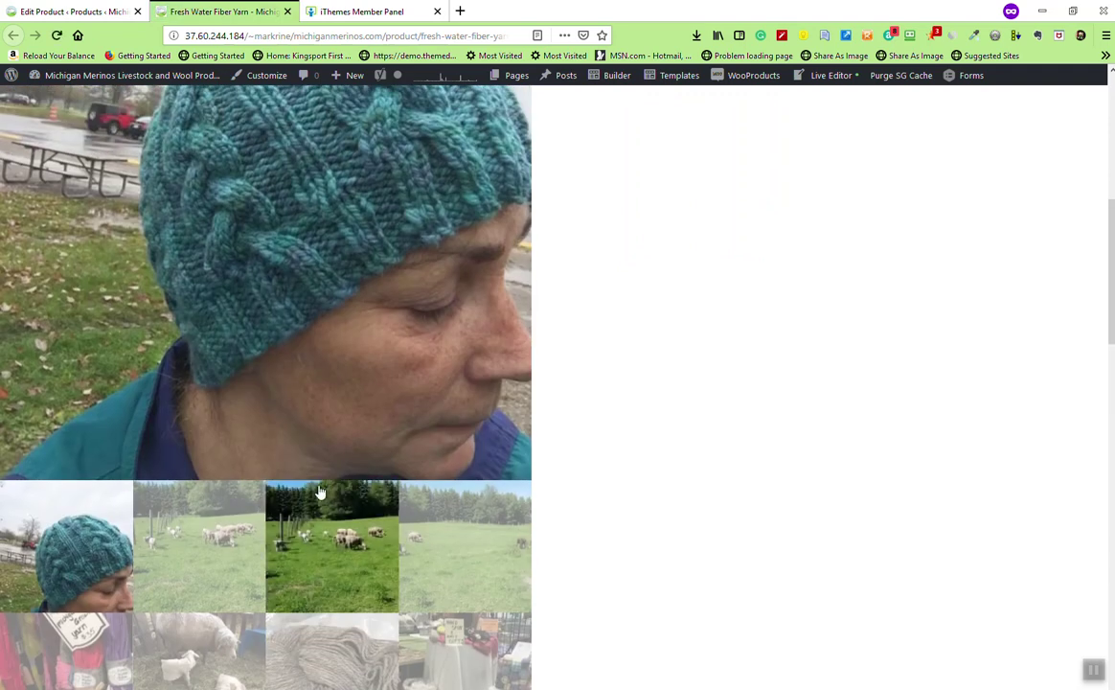
{"action": "scroll", "coordinate": [254, 431], "scroll_direction": "up", "scroll_amount": 4}
{"action": "scroll", "coordinate": [257, 432], "scroll_direction": "up", "scroll_amount": 4}
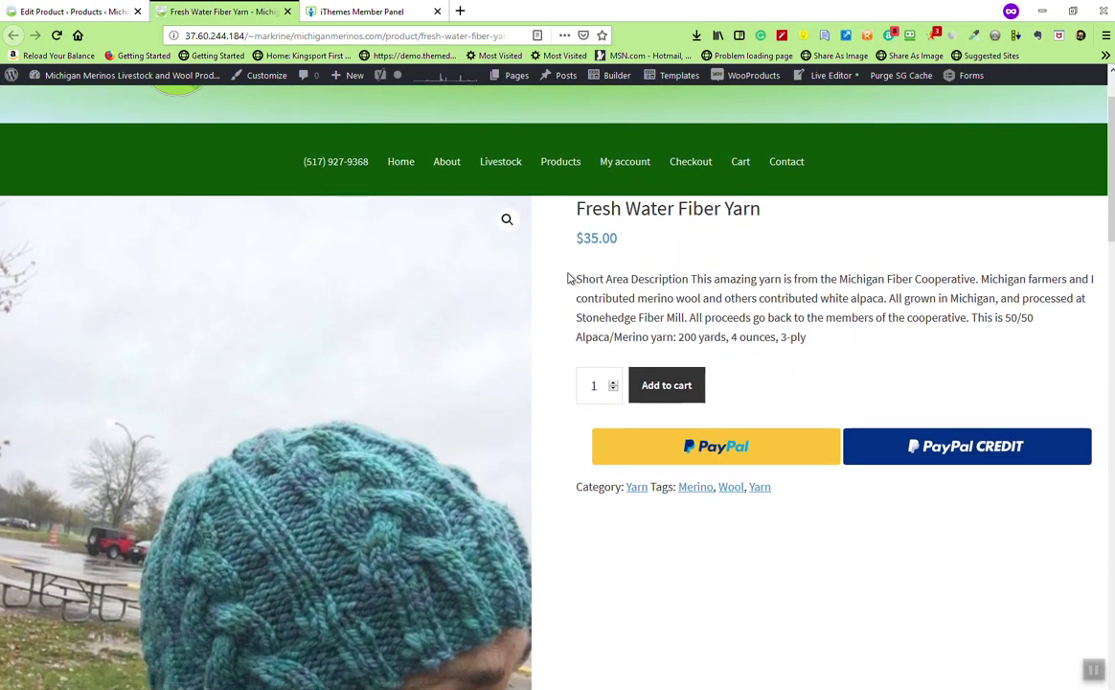
{"action": "scroll", "coordinate": [252, 444], "scroll_direction": "down", "scroll_amount": 3}
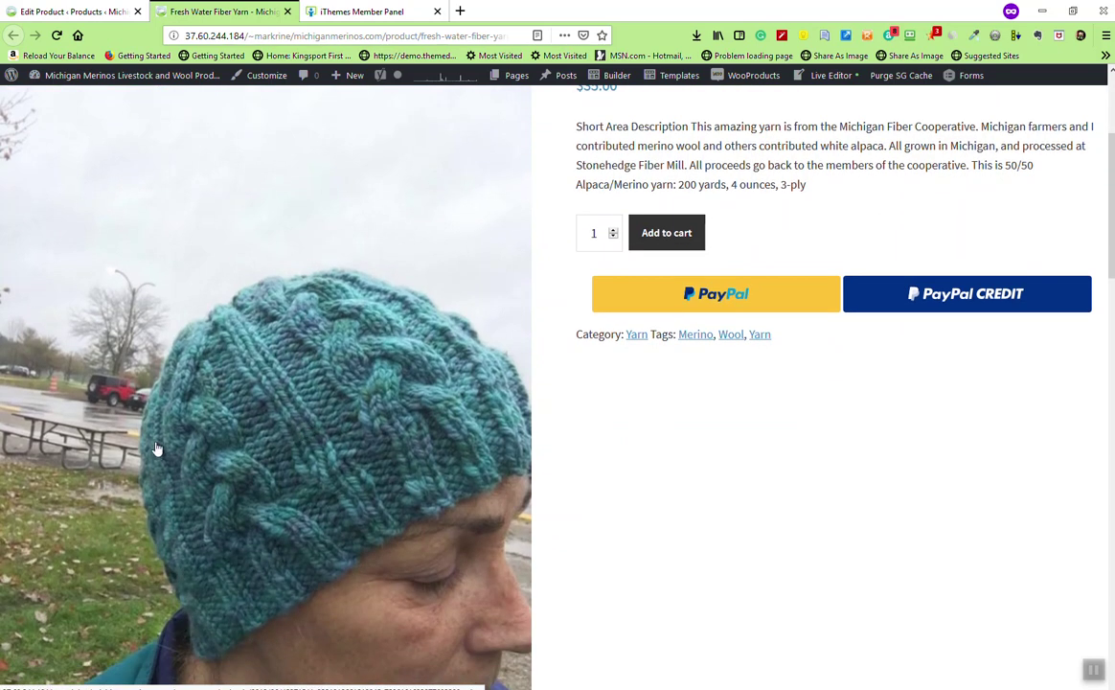
{"action": "scroll", "coordinate": [139, 412], "scroll_direction": "down", "scroll_amount": 5}
{"action": "scroll", "coordinate": [150, 402], "scroll_direction": "down", "scroll_amount": 3}
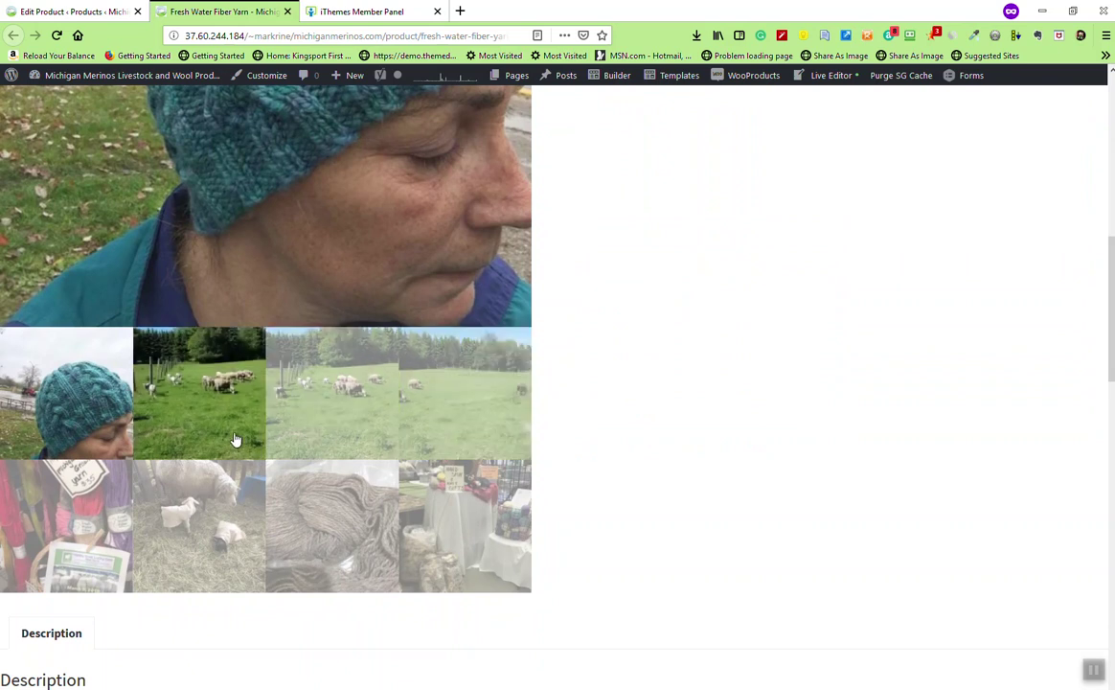
{"action": "scroll", "coordinate": [374, 434], "scroll_direction": "down", "scroll_amount": 3}
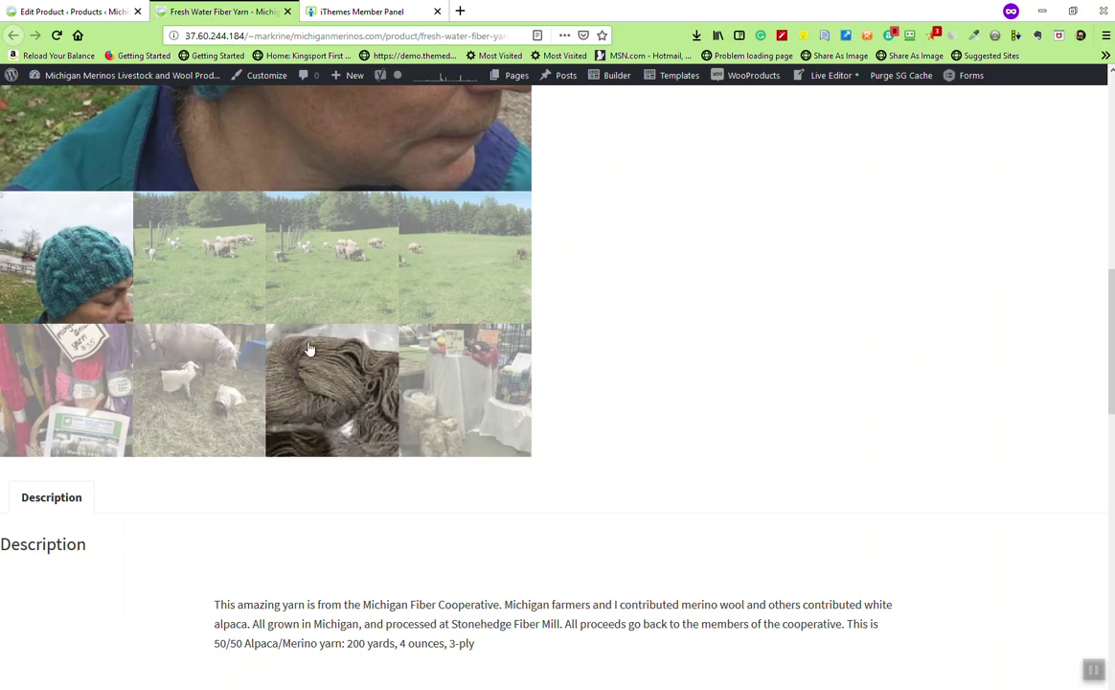
{"action": "scroll", "coordinate": [330, 294], "scroll_direction": "up", "scroll_amount": 2}
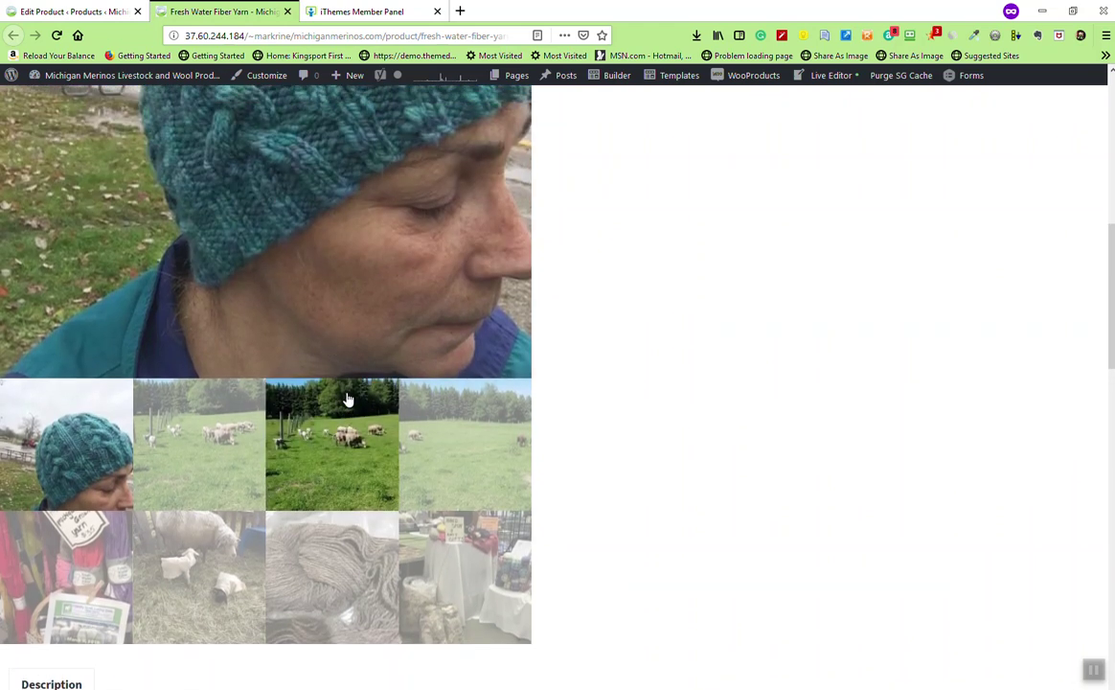
{"action": "scroll", "coordinate": [344, 398], "scroll_direction": "up", "scroll_amount": 1}
{"action": "scroll", "coordinate": [339, 412], "scroll_direction": "down", "scroll_amount": 3}
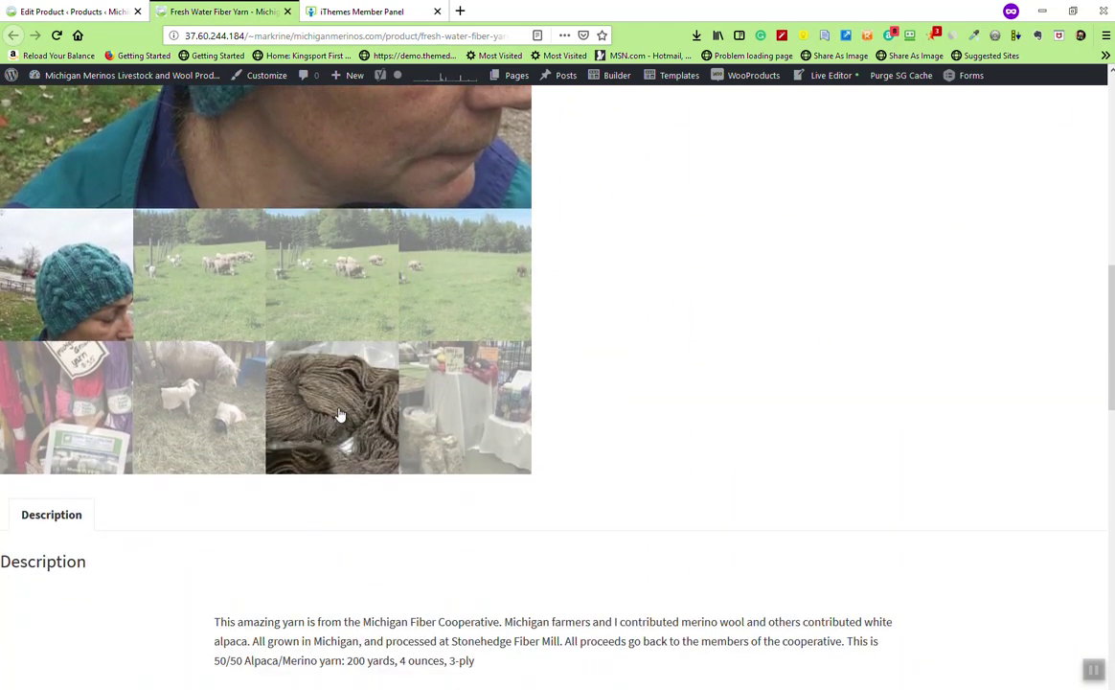
Step: Highlight the full product description paragraph, look over the related products, and return to the page header
{"action": "scroll", "coordinate": [340, 415], "scroll_direction": "down", "scroll_amount": 2}
{"action": "left_click_drag", "start_coordinate": [489, 493], "coordinate": [441, 491]}
{"action": "left_click", "coordinate": [147, 466]}
{"action": "triple_click", "coordinate": [214, 451]}
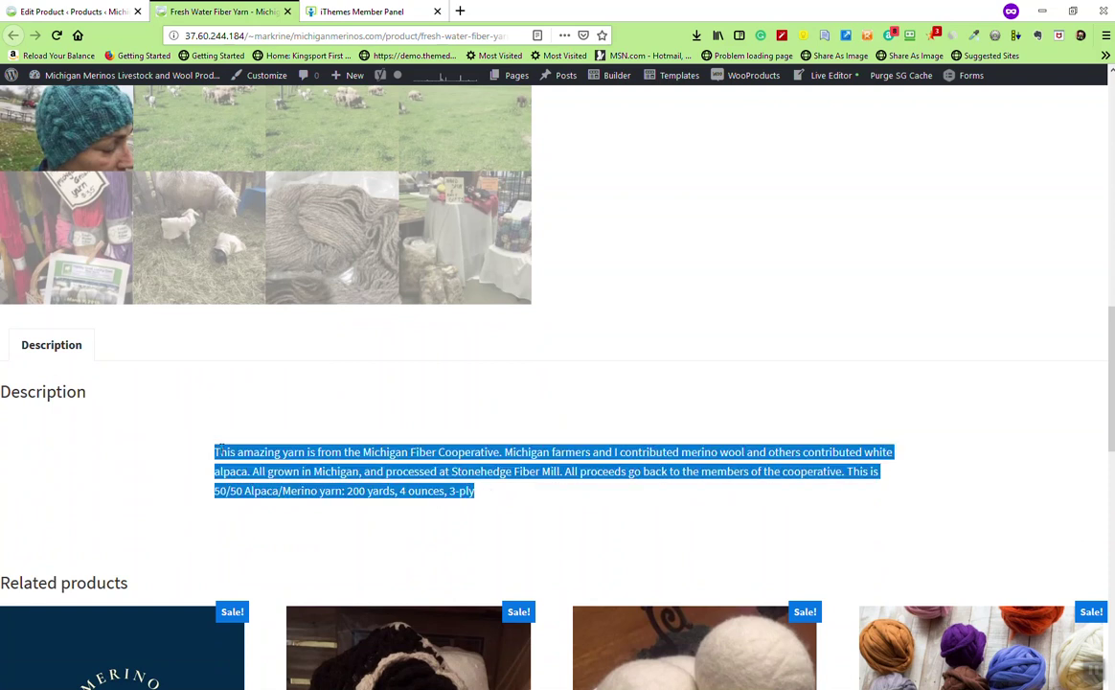
{"action": "scroll", "coordinate": [222, 456], "scroll_direction": "down", "scroll_amount": 2}
{"action": "scroll", "coordinate": [224, 458], "scroll_direction": "up", "scroll_amount": 4}
{"action": "scroll", "coordinate": [226, 449], "scroll_direction": "up", "scroll_amount": 6}
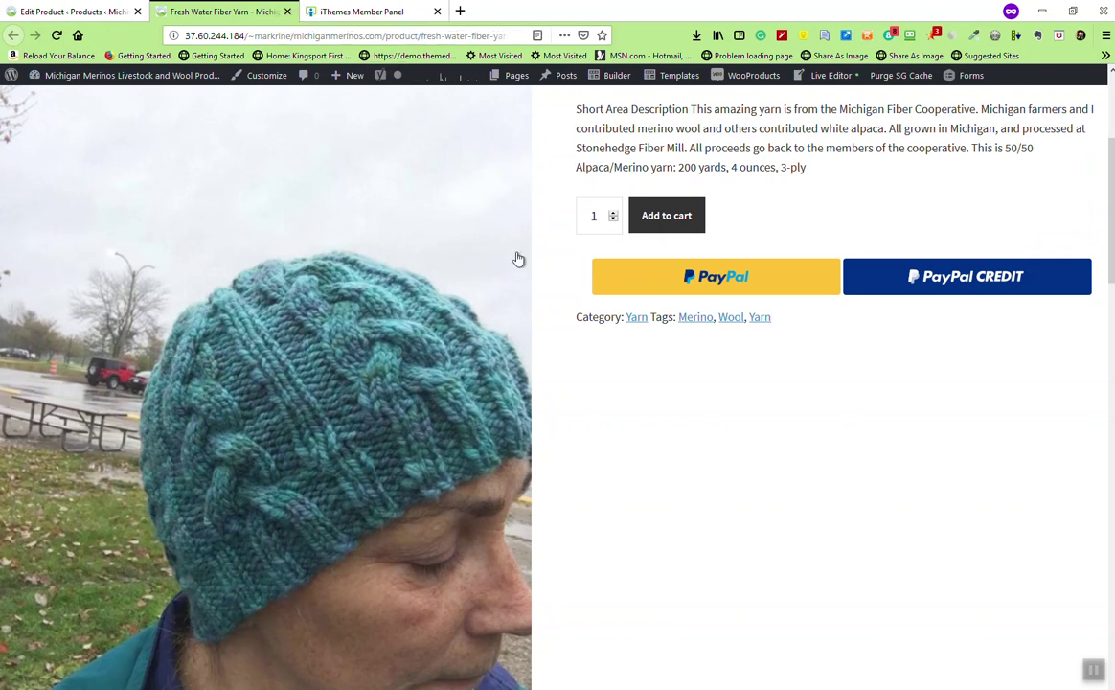
{"action": "scroll", "coordinate": [537, 280], "scroll_direction": "up", "scroll_amount": 3}
{"action": "scroll", "coordinate": [518, 281], "scroll_direction": "up", "scroll_amount": 1}
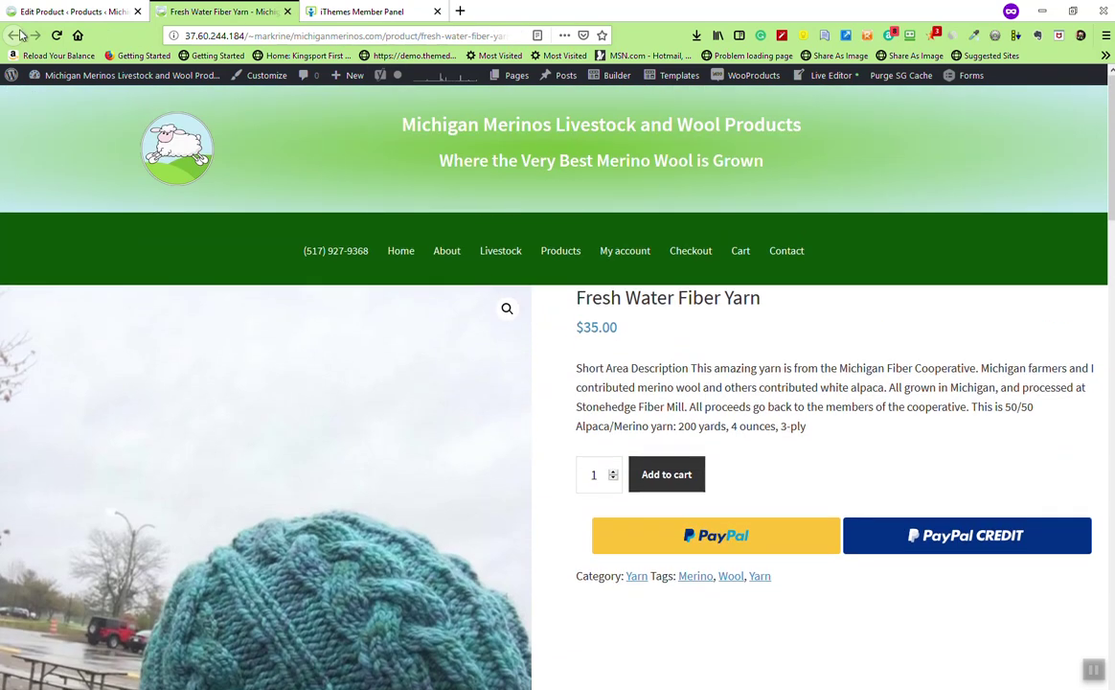
Step: Close the Fresh Water Fiber Yarn preview page and return to its product editing page
{"action": "left_click", "coordinate": [77, 13]}
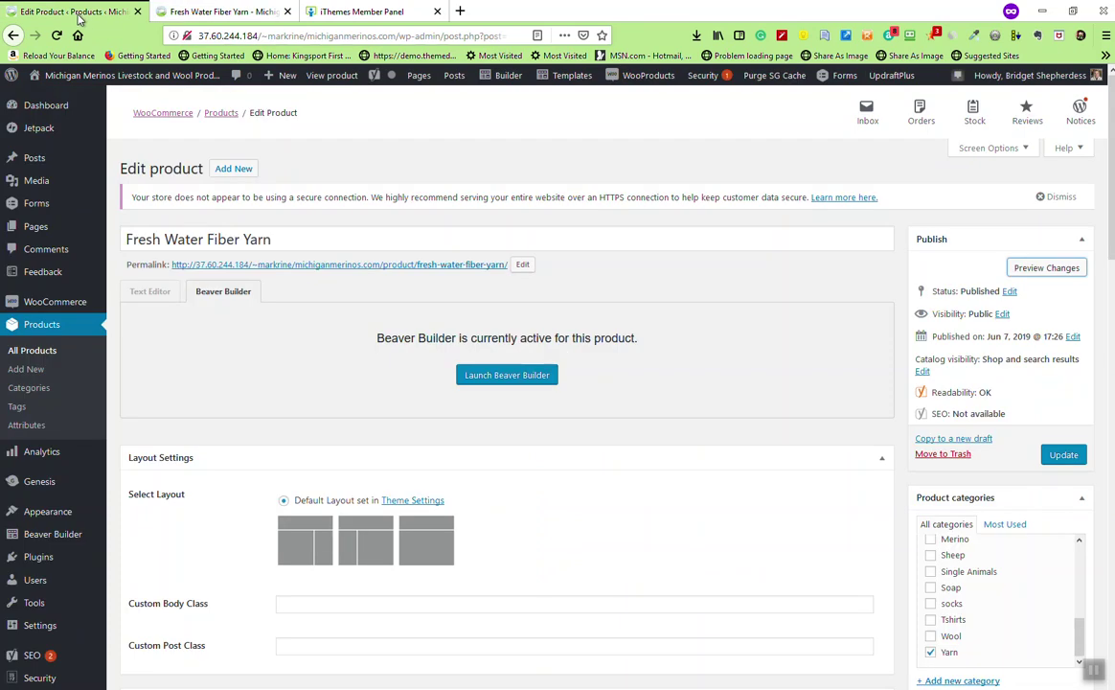
{"action": "left_click", "coordinate": [204, 14]}
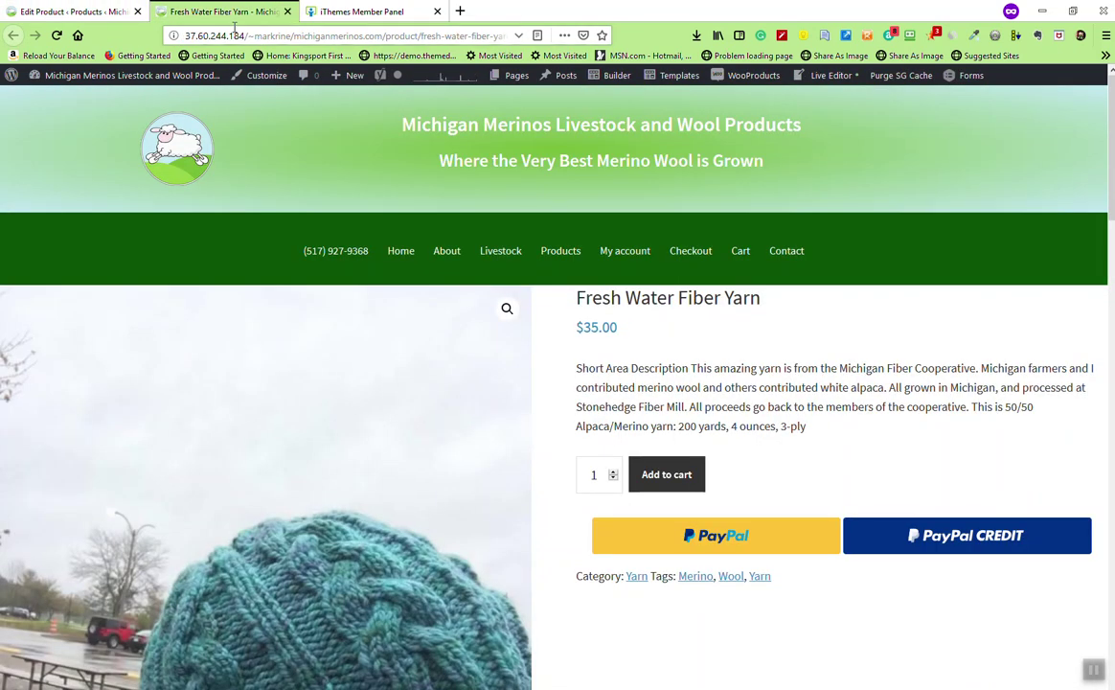
{"action": "middle_click", "coordinate": [257, 9]}
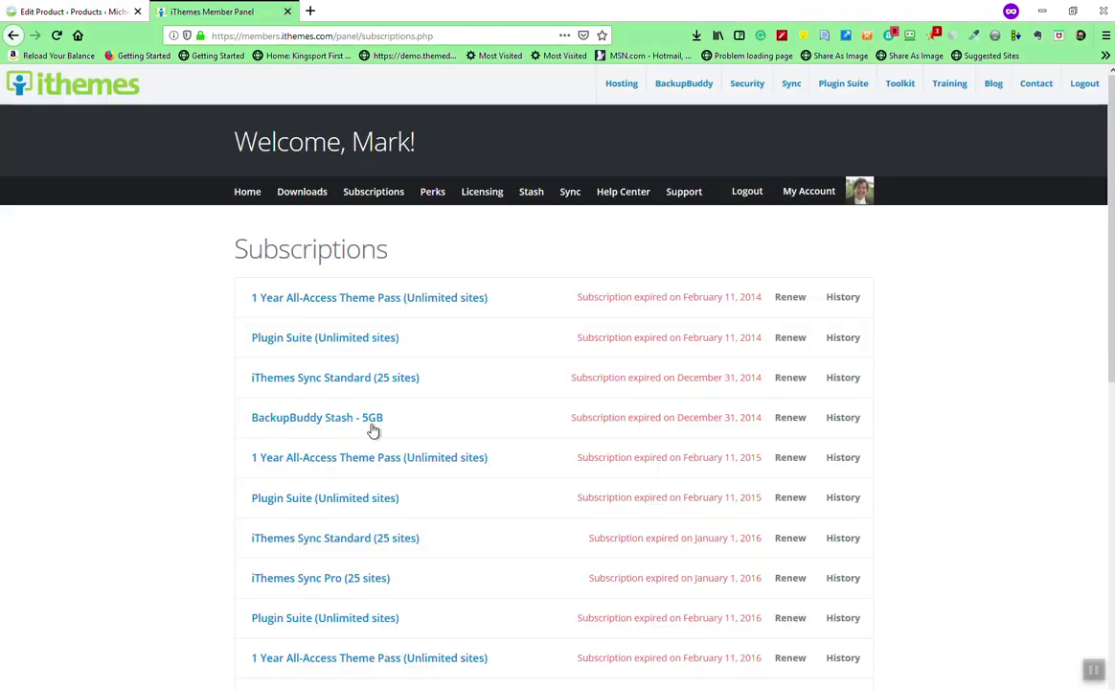
{"action": "left_click", "coordinate": [77, 12]}
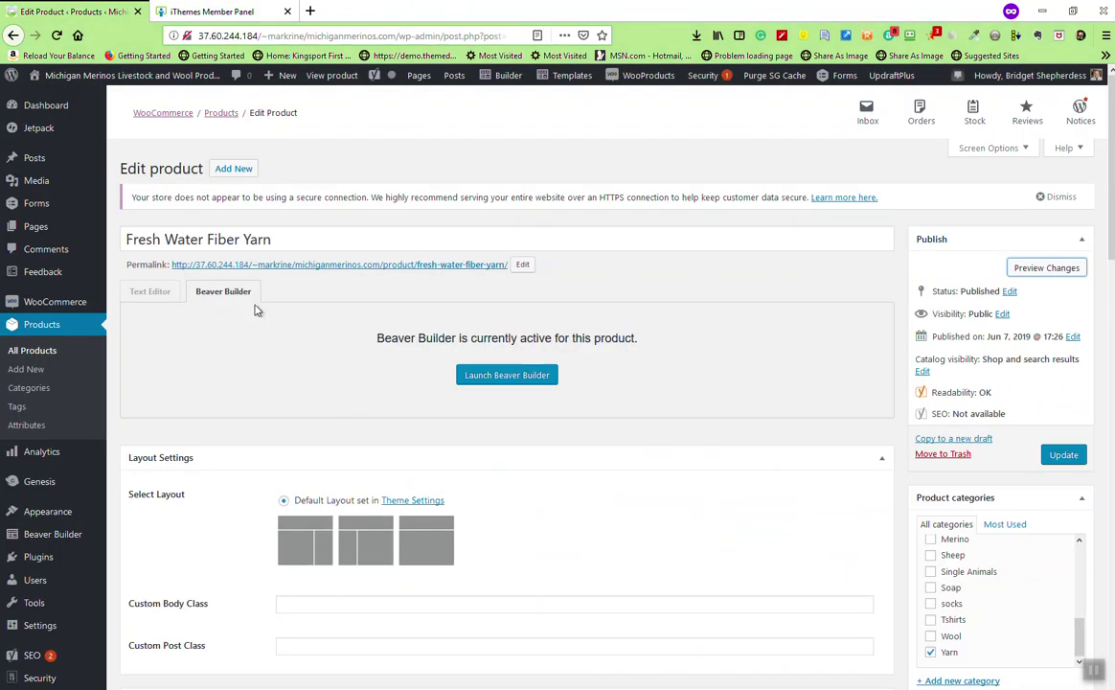
Step: Highlight the product title in the editor and look over the publish settings and product categories
{"action": "left_click", "coordinate": [243, 239]}
{"action": "triple_click", "coordinate": [245, 239]}
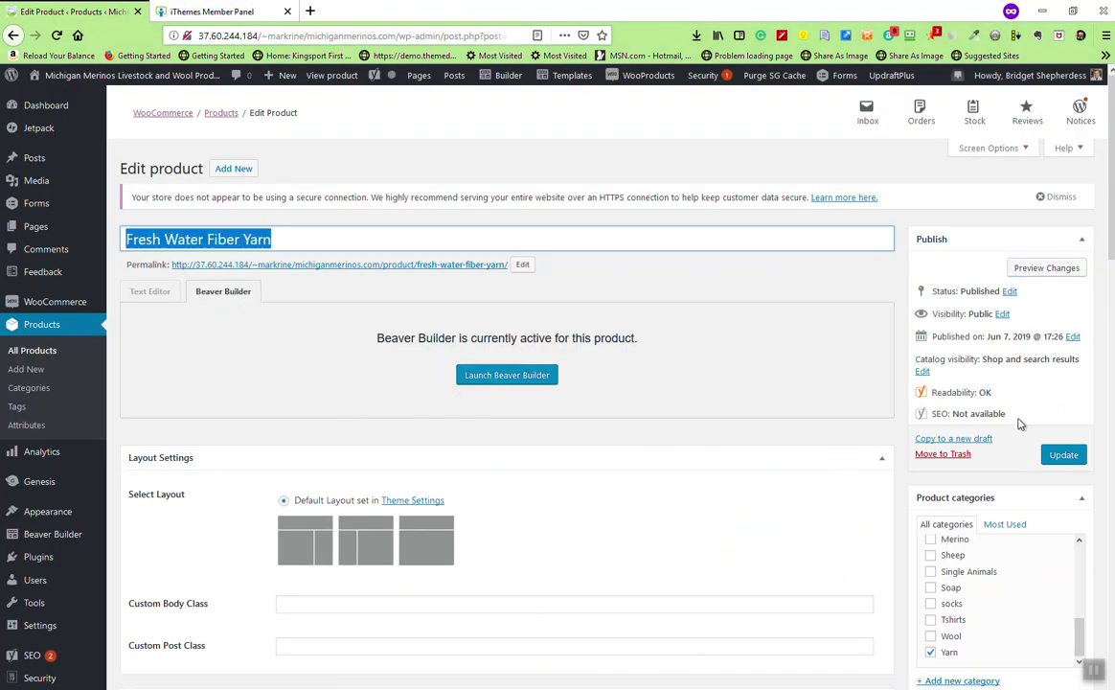
{"action": "scroll", "coordinate": [1003, 419], "scroll_direction": "down", "scroll_amount": 3}
{"action": "scroll", "coordinate": [1035, 369], "scroll_direction": "up", "scroll_amount": 2}
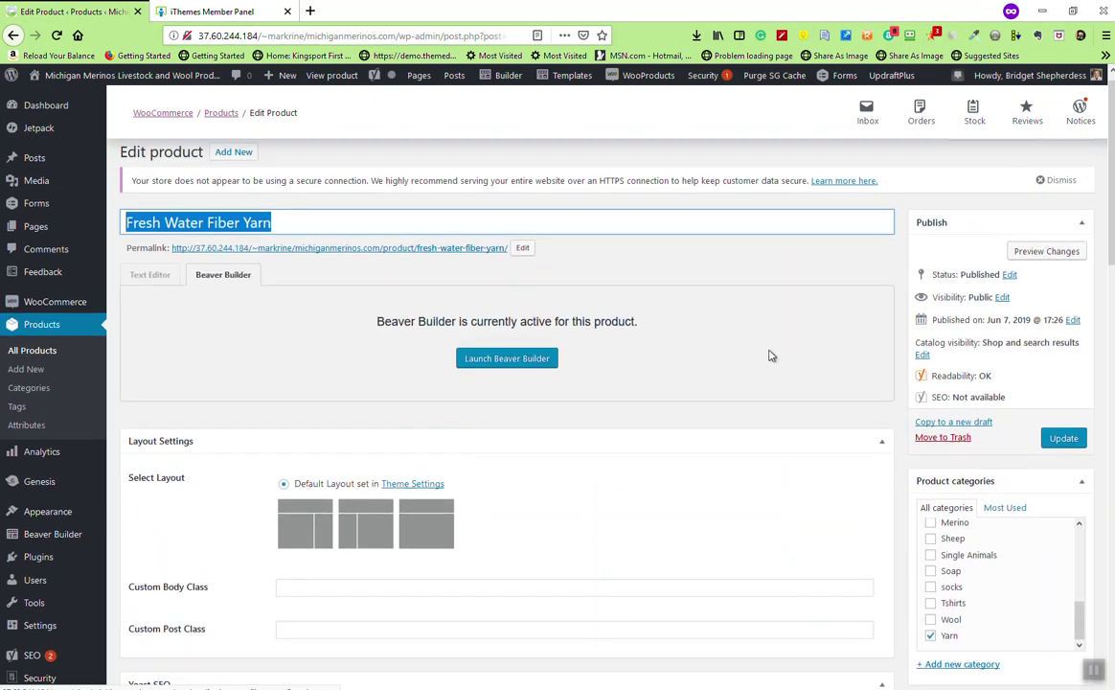